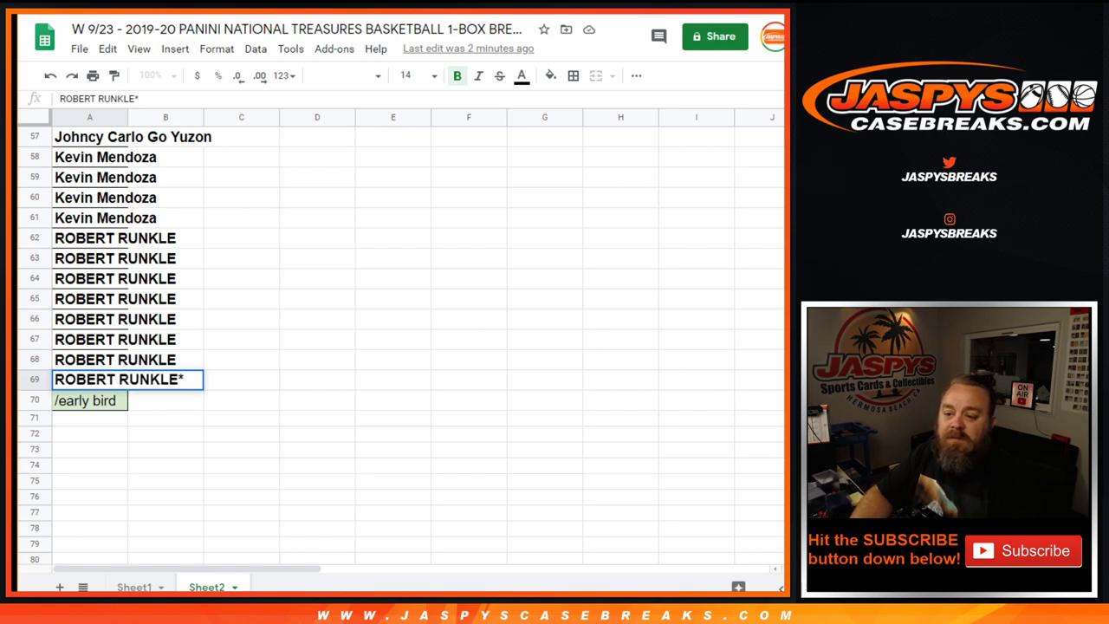
Copy the orange-highlighted participant names in A1:A30 of Sheet2
scroll(581, 364, up, 12)
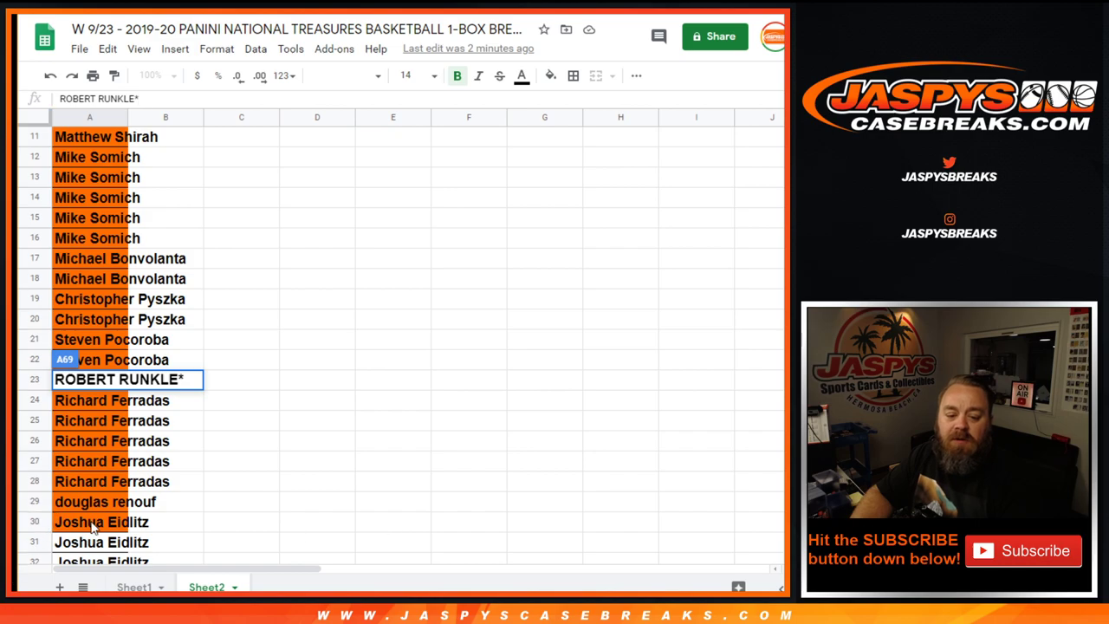
scroll(94, 524, up, 4)
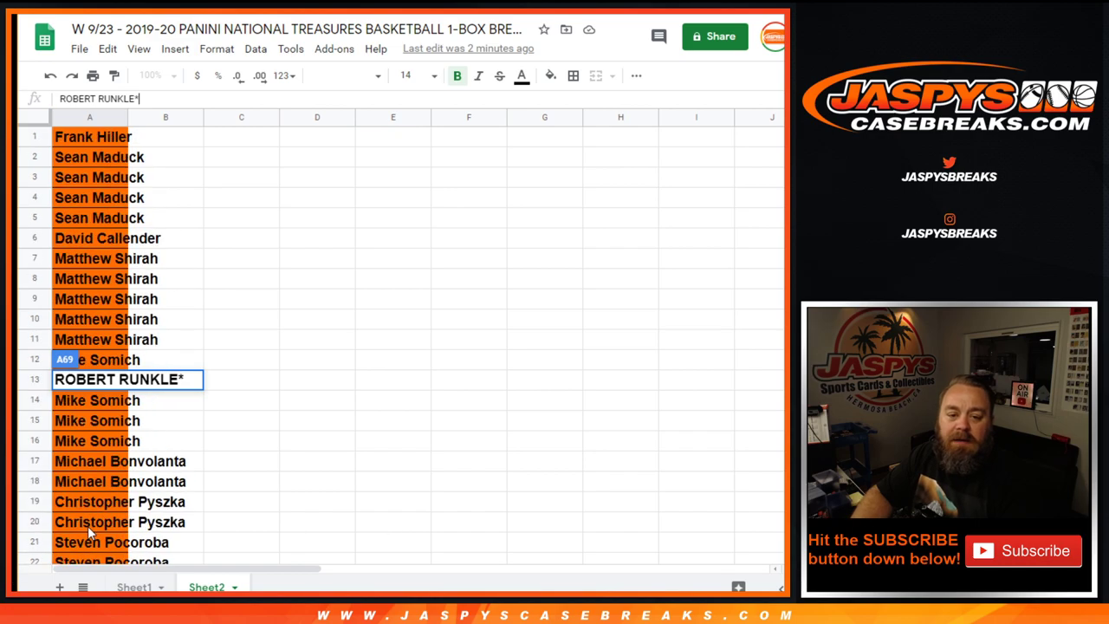
click(118, 130)
drag(107, 541, 118, 487)
right_click(118, 488)
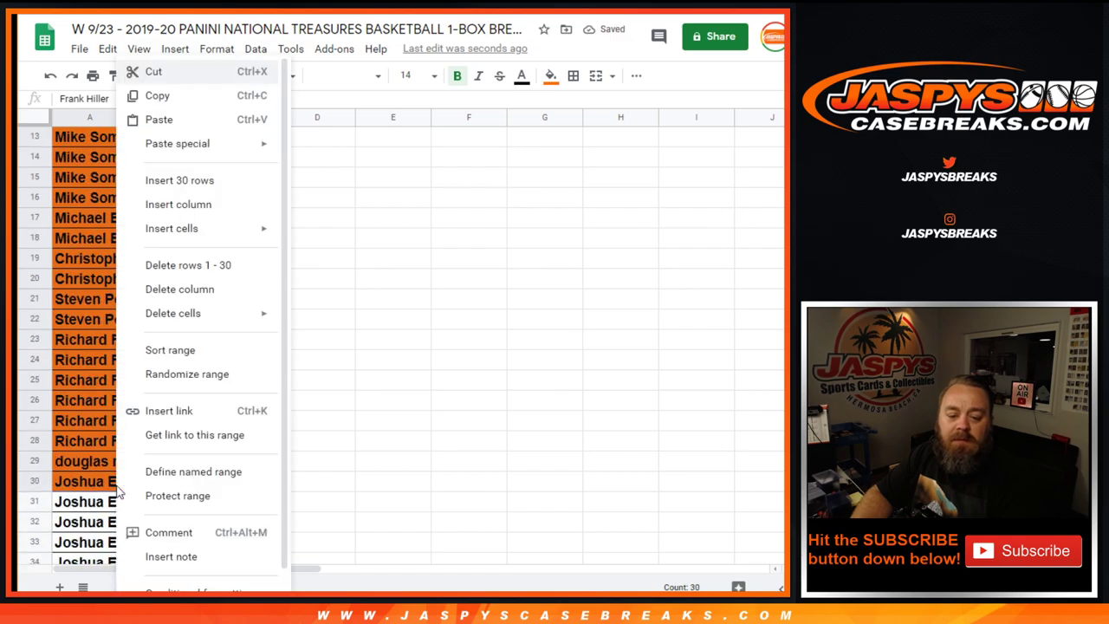
click(210, 97)
Switch to RANDOM.ORG's List Randomizer and paste the copied names as its list items
key(ctrl+Tab)
click(123, 286)
key(ctrl+v)
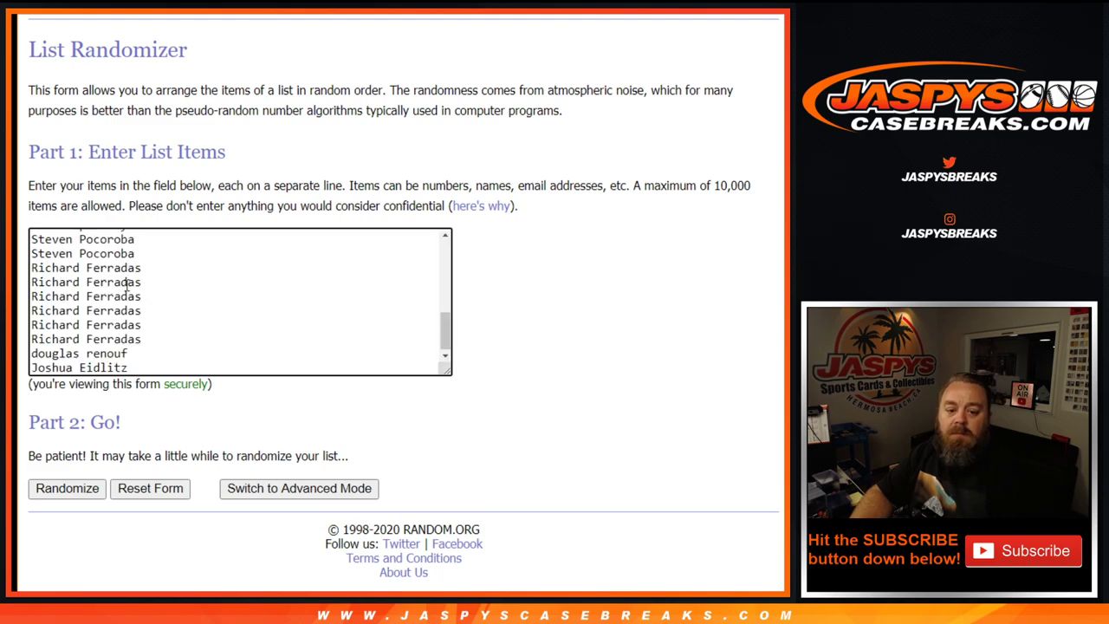
Roll 2 virtual dice in RANDOM.ORG's Dice Roller and return to the List Randomizer
key(ctrl+Tab)
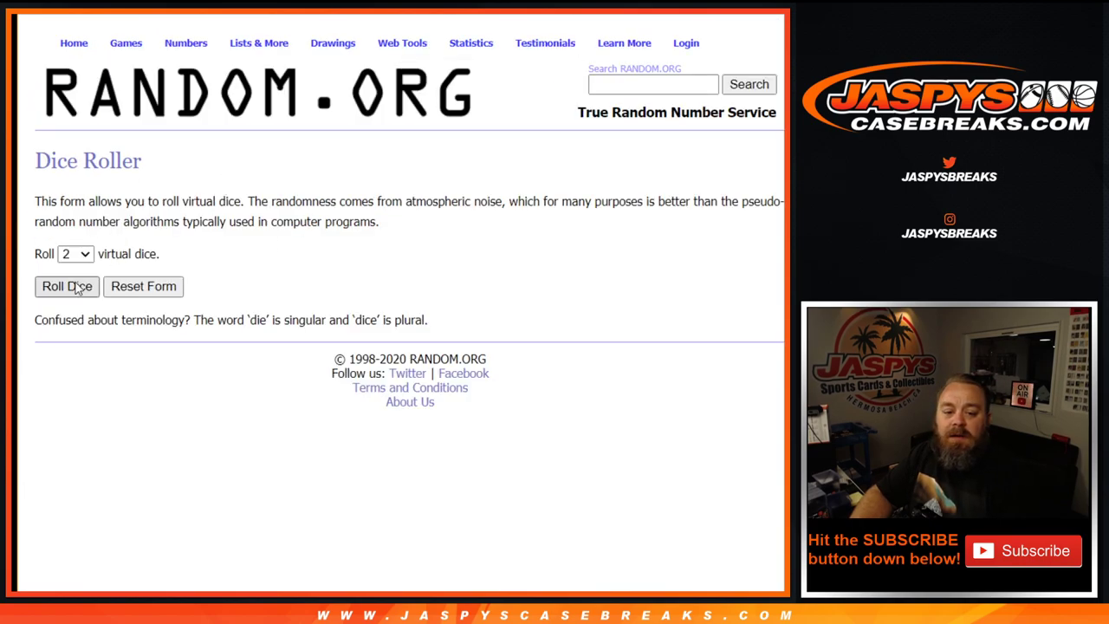
click(67, 286)
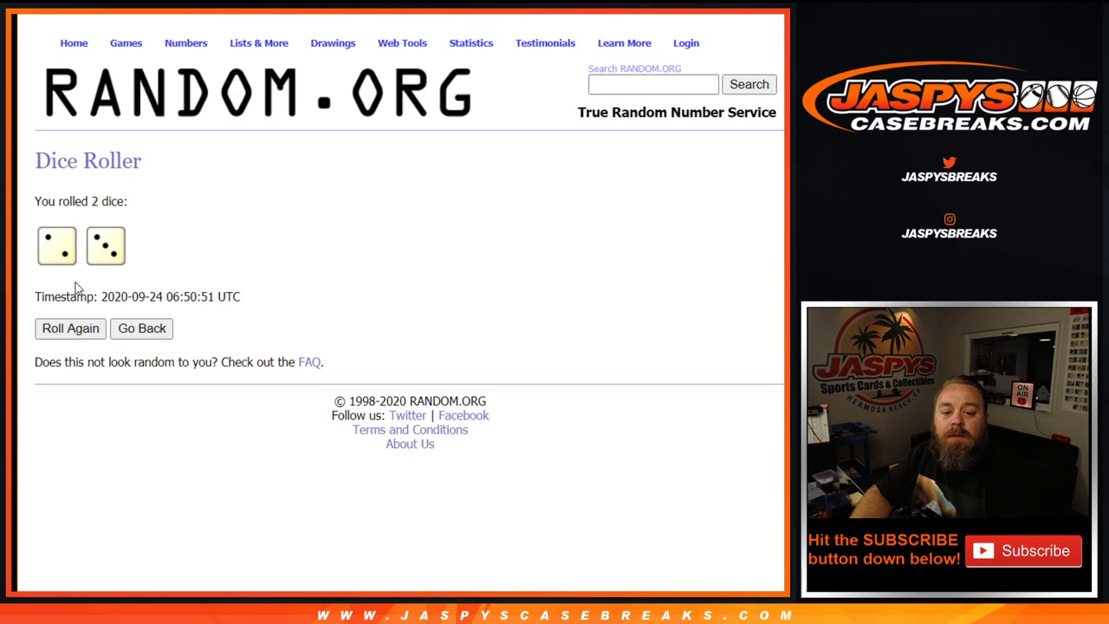
key(ctrl+Tab)
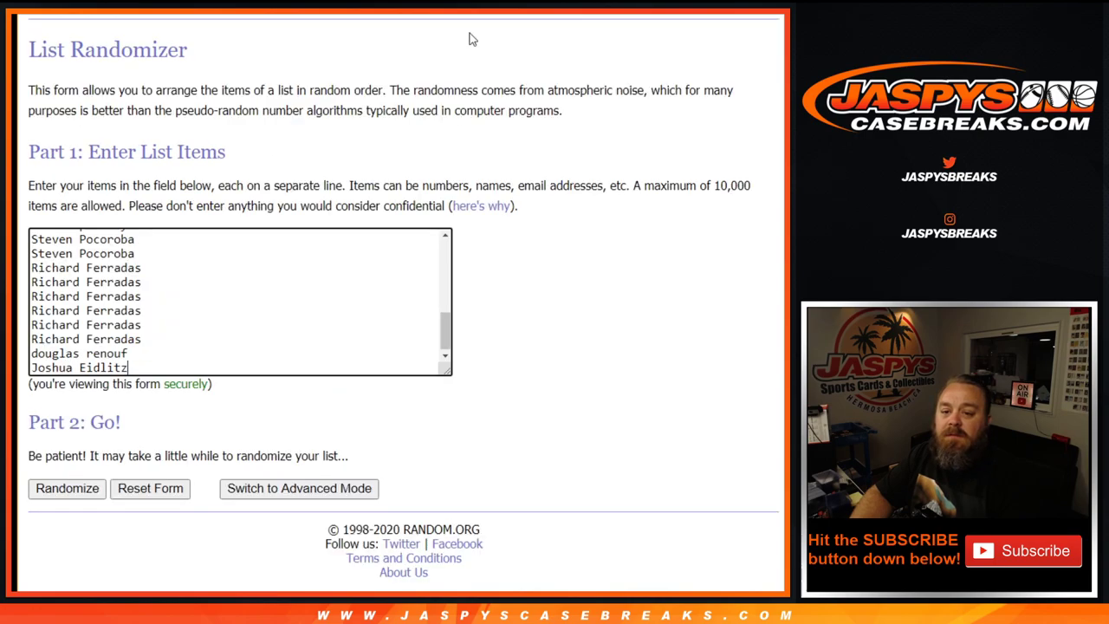
Randomize the pasted list of 30 names five times
click(42, 490)
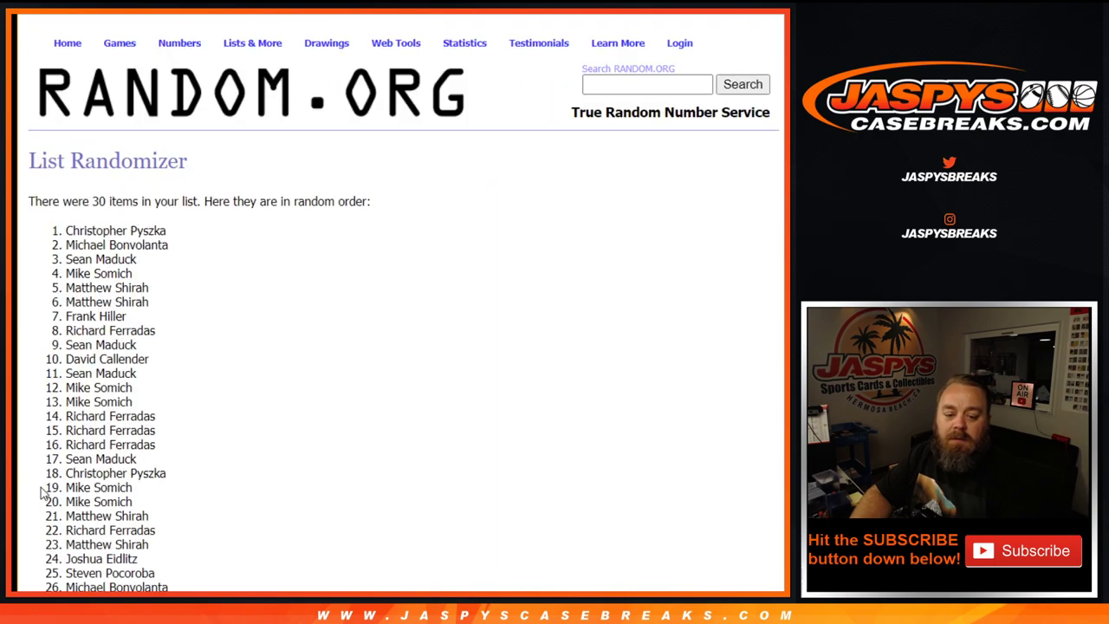
scroll(42, 491, down, 3)
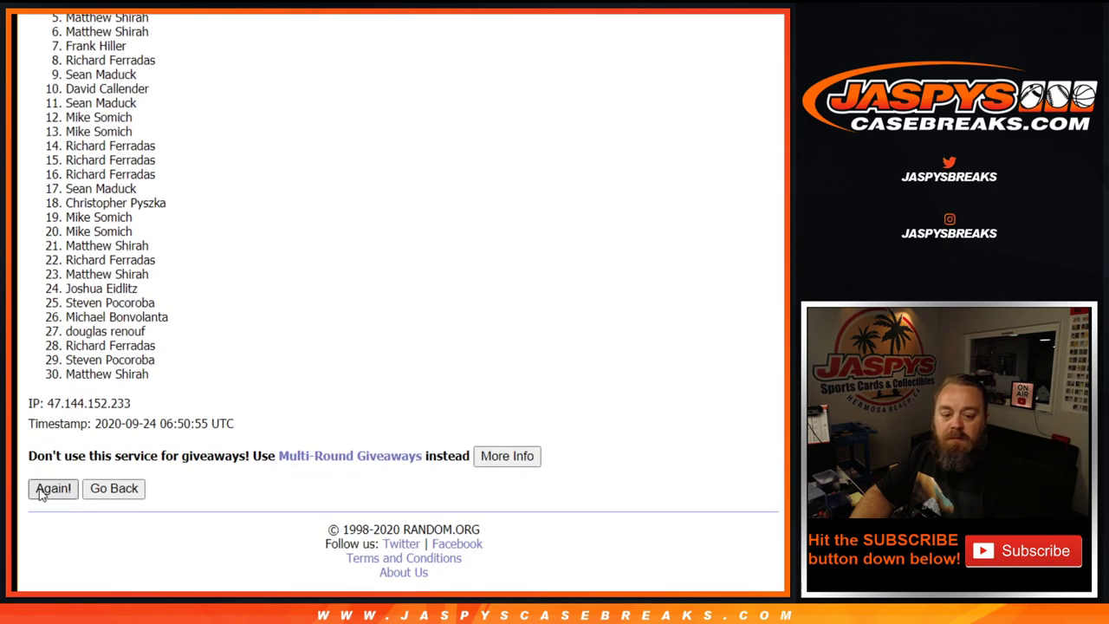
click(39, 490)
scroll(39, 493, down, 5)
click(39, 490)
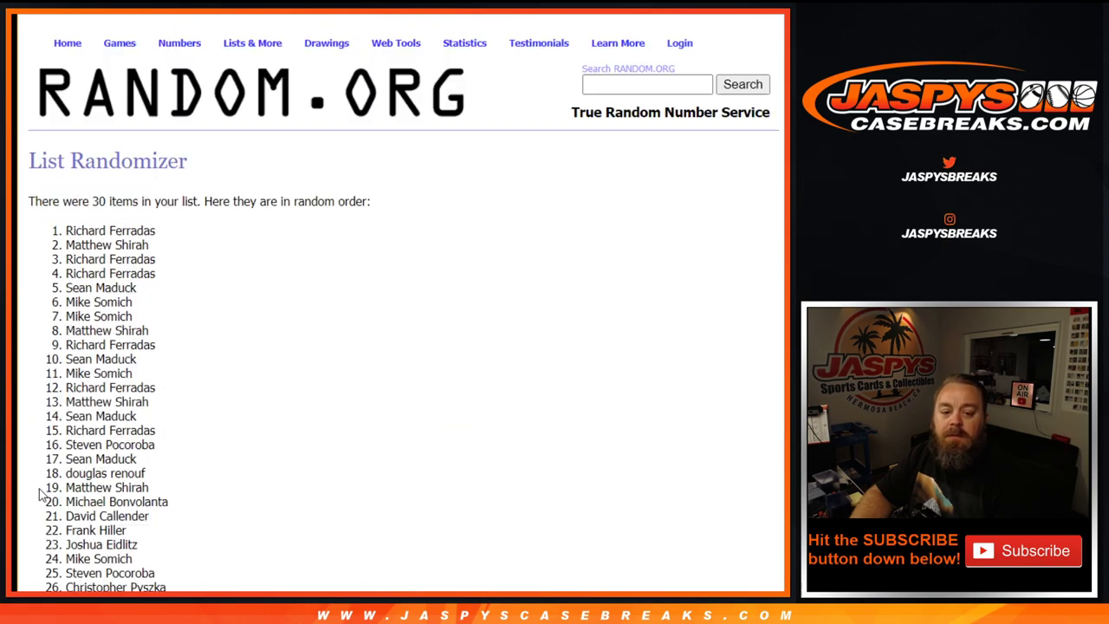
scroll(39, 493, down, 5)
click(39, 490)
scroll(39, 493, down, 5)
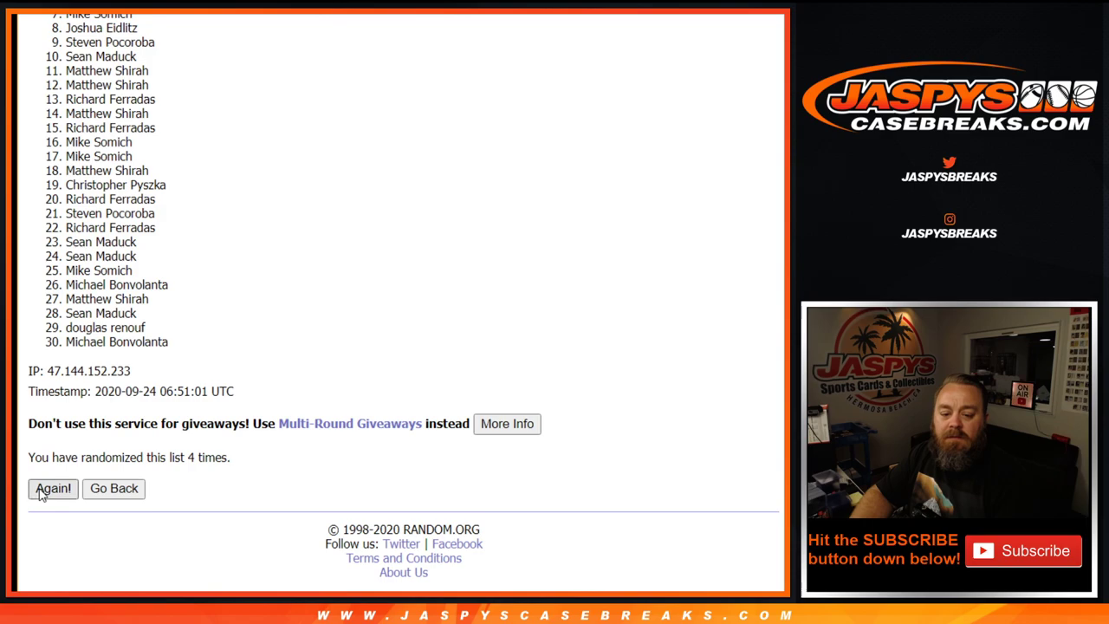
click(39, 491)
Copy the first name of the randomized results and insert it before "/early bird" in the full participant list
drag(68, 230, 152, 229)
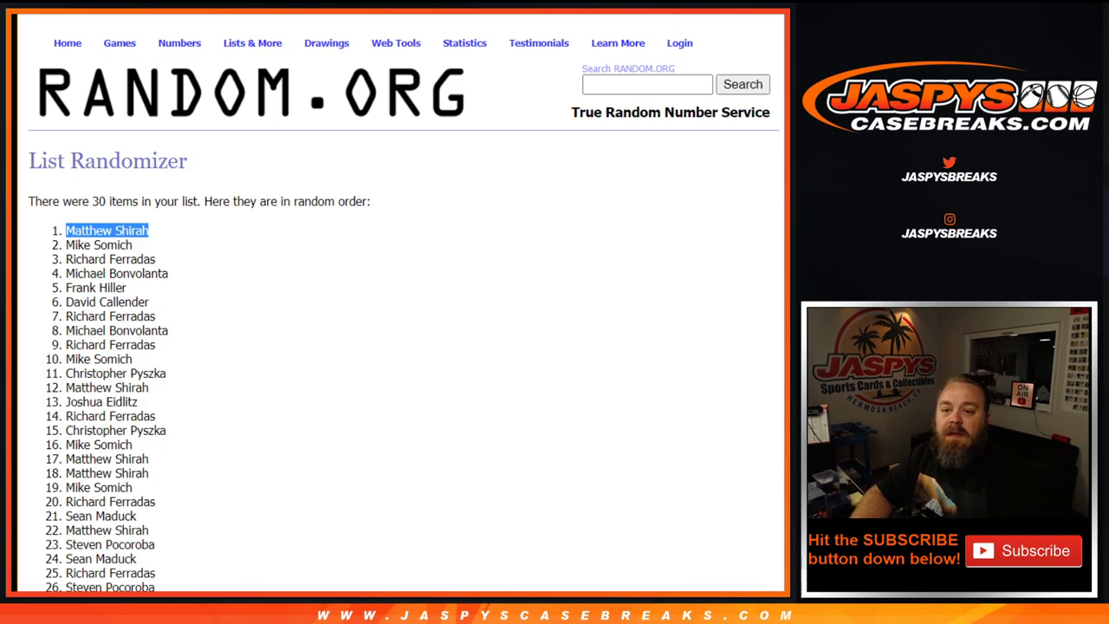
key(alt+Left)
drag(448, 249, 462, 359)
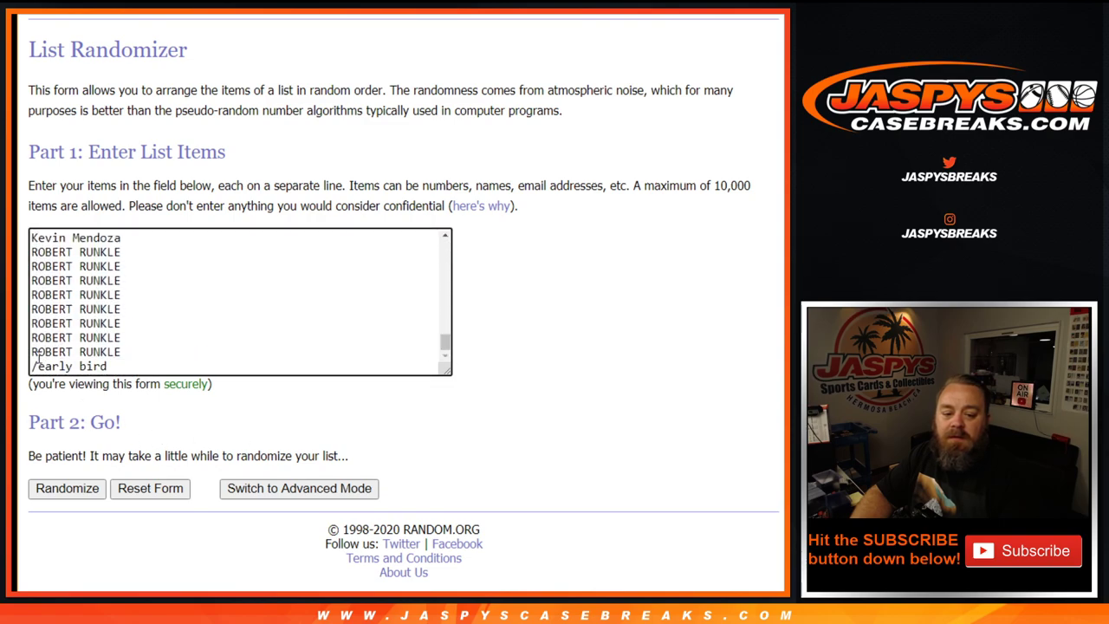
key(ctrl+v)
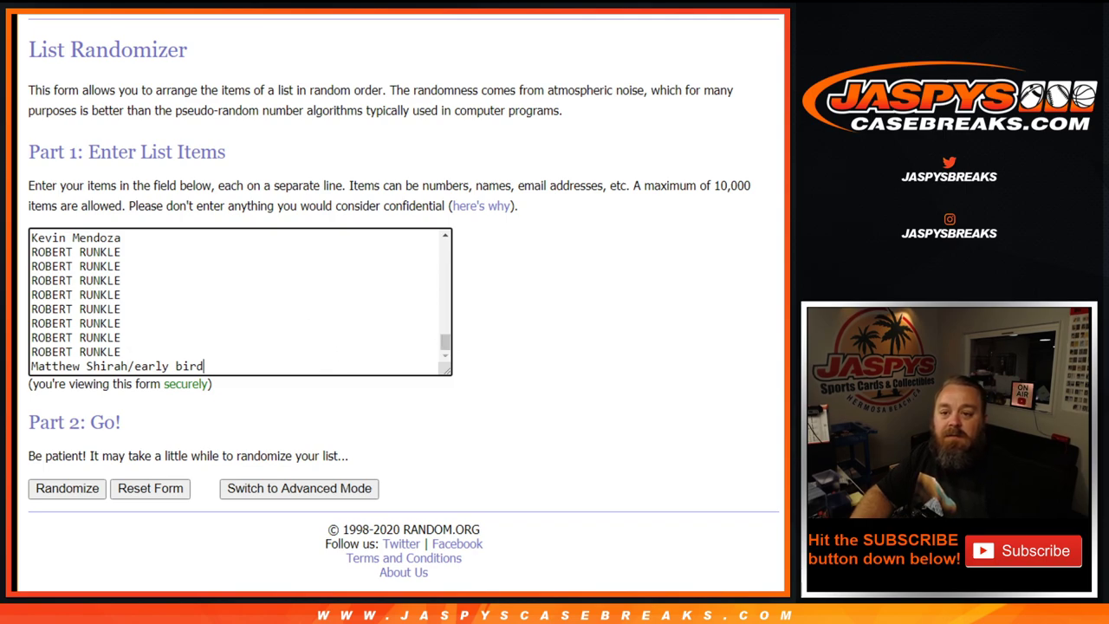
Check the basketball player list in the other List Randomizer form, then return to the end of the participant list
scroll(199, 248, up, 20)
click(164, 292)
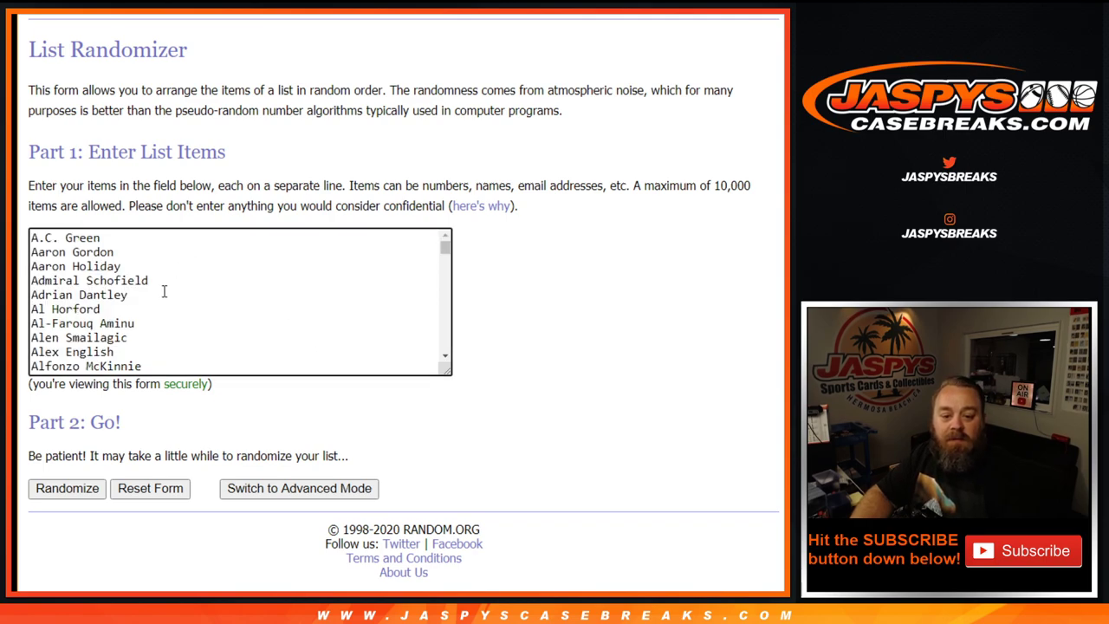
scroll(155, 262, down, 20)
Copy the whole participant list and repeat it below itself until it holds 350 entries
click(123, 308)
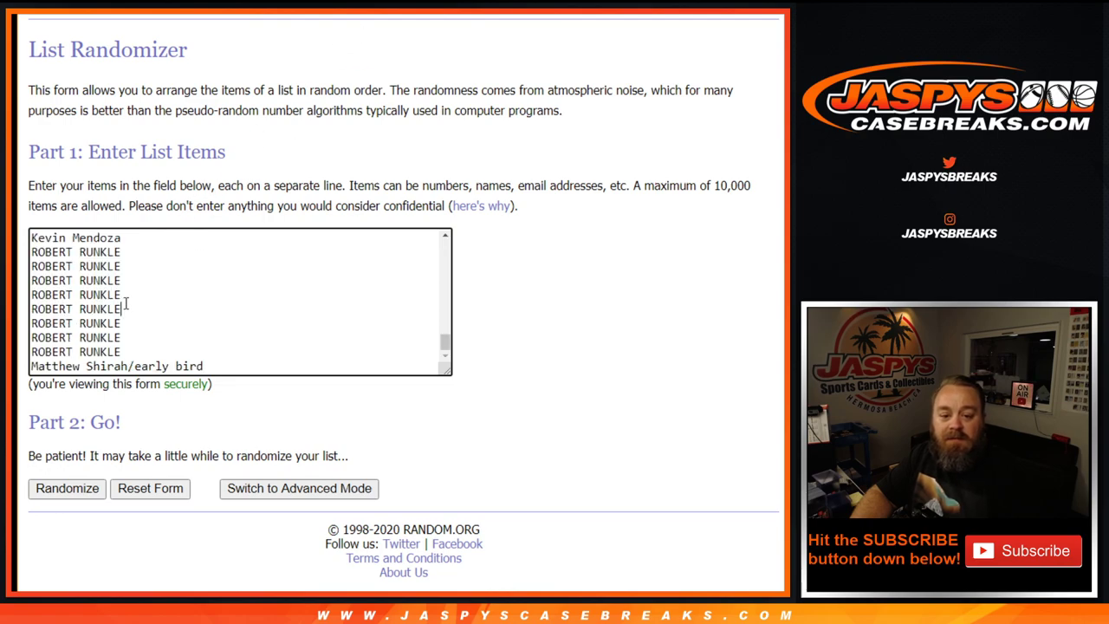
key(ctrl+a)
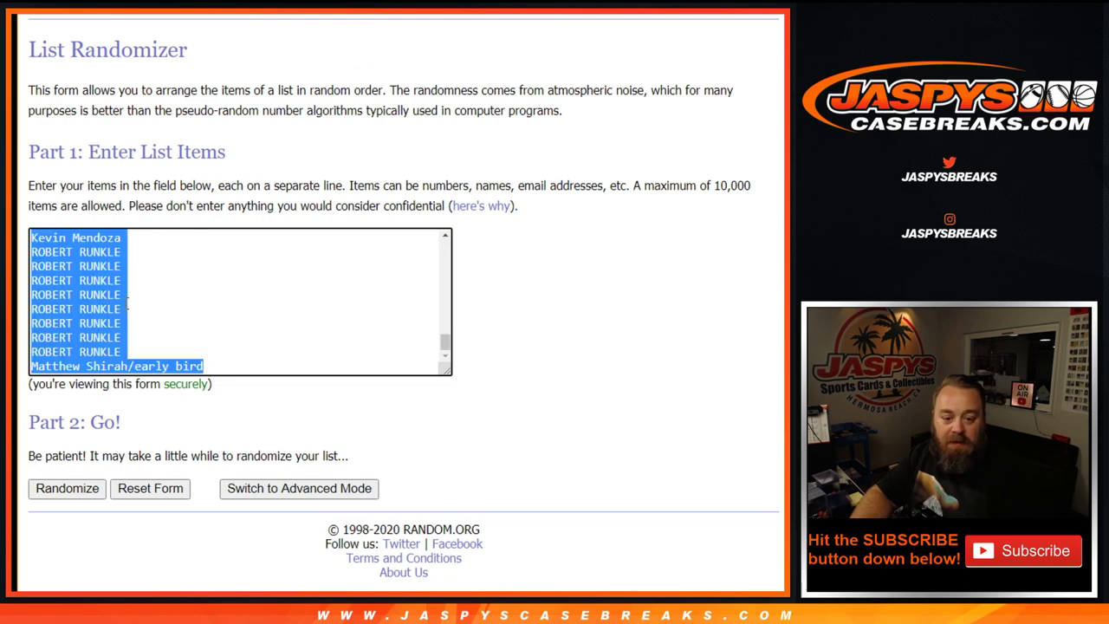
click(225, 365)
key(Return)
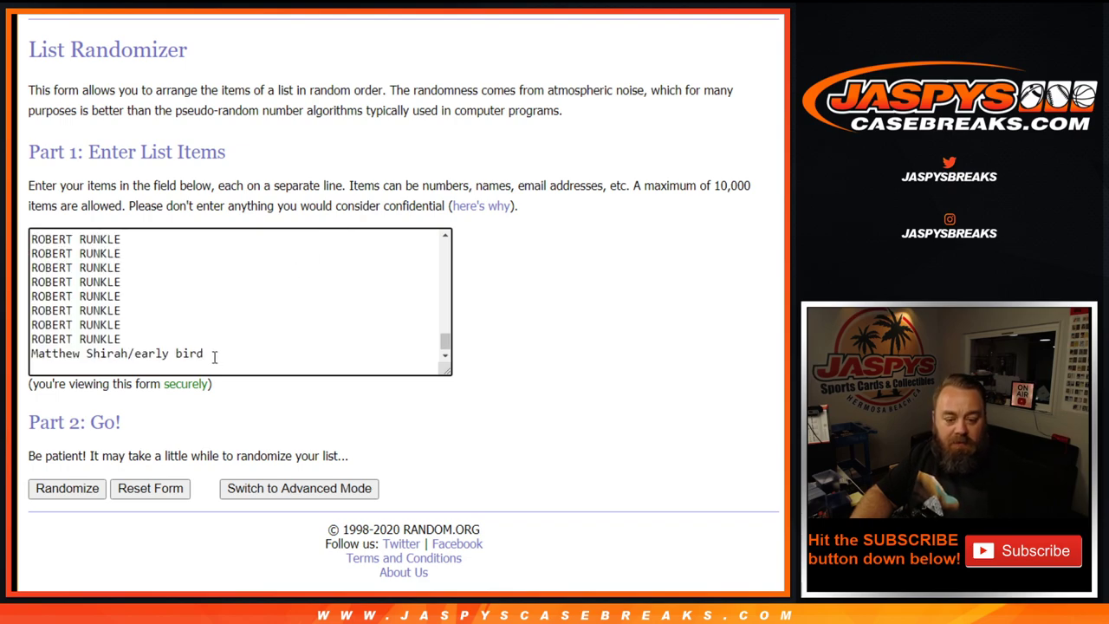
key(BackSpace)
key(Return)
key(BackSpace)
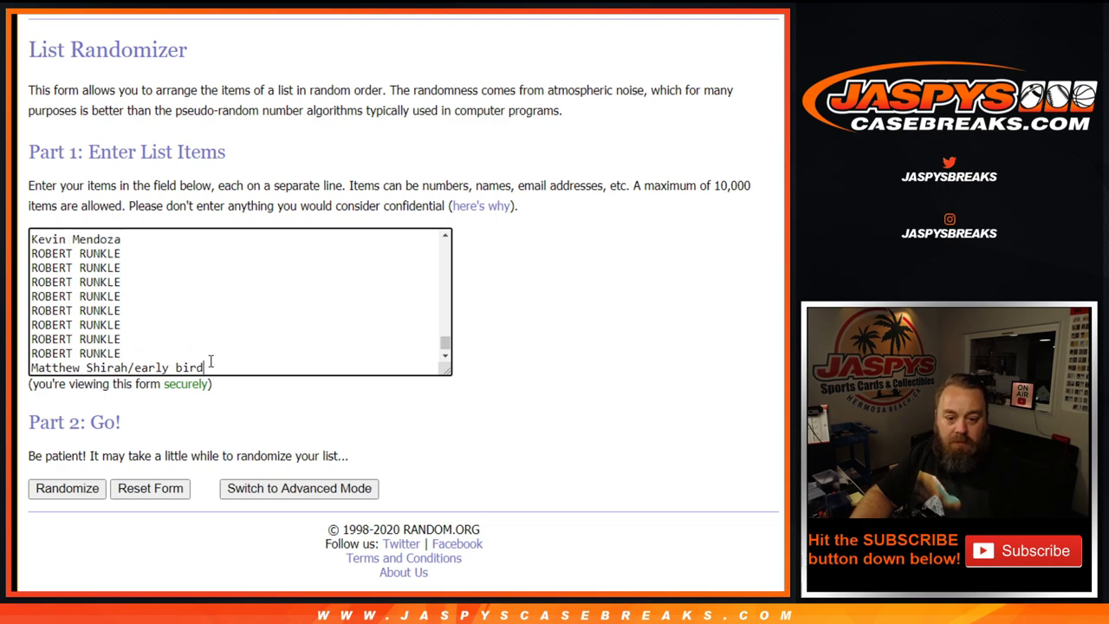
key(Return)
key(BackSpace)
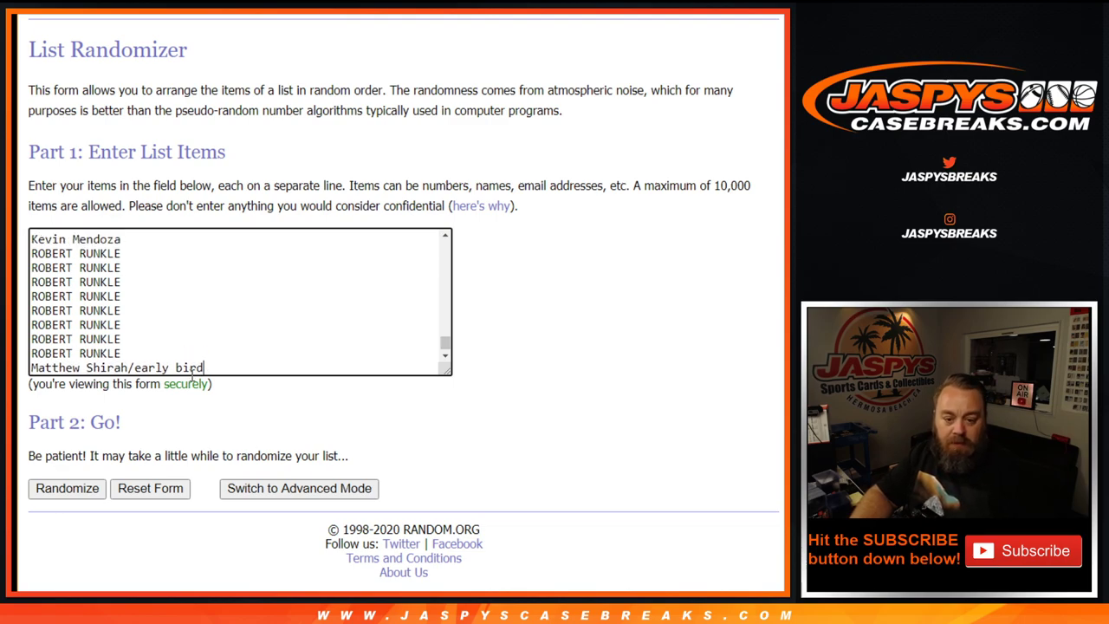
key(Return)
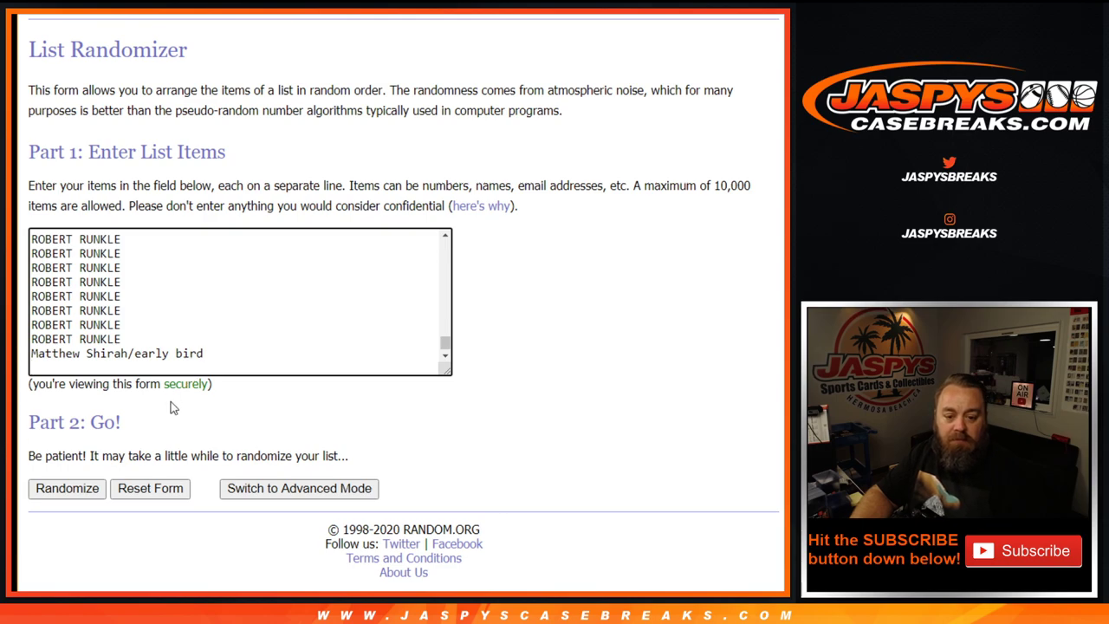
key(BackSpace)
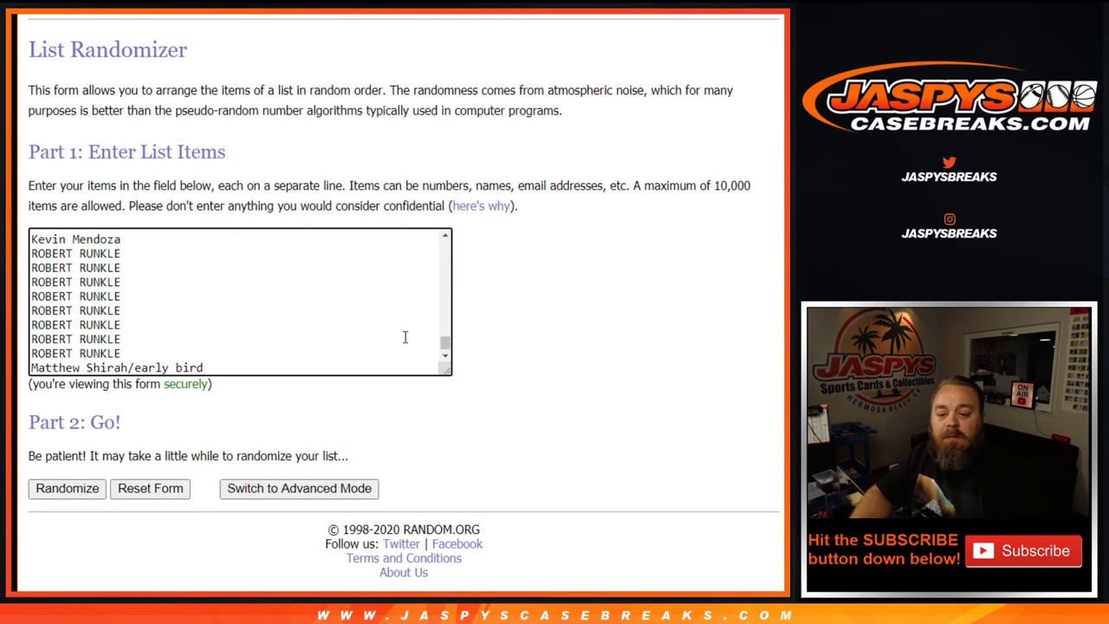
drag(444, 345, 451, 243)
key(ctrl+a)
key(ctrl+v)
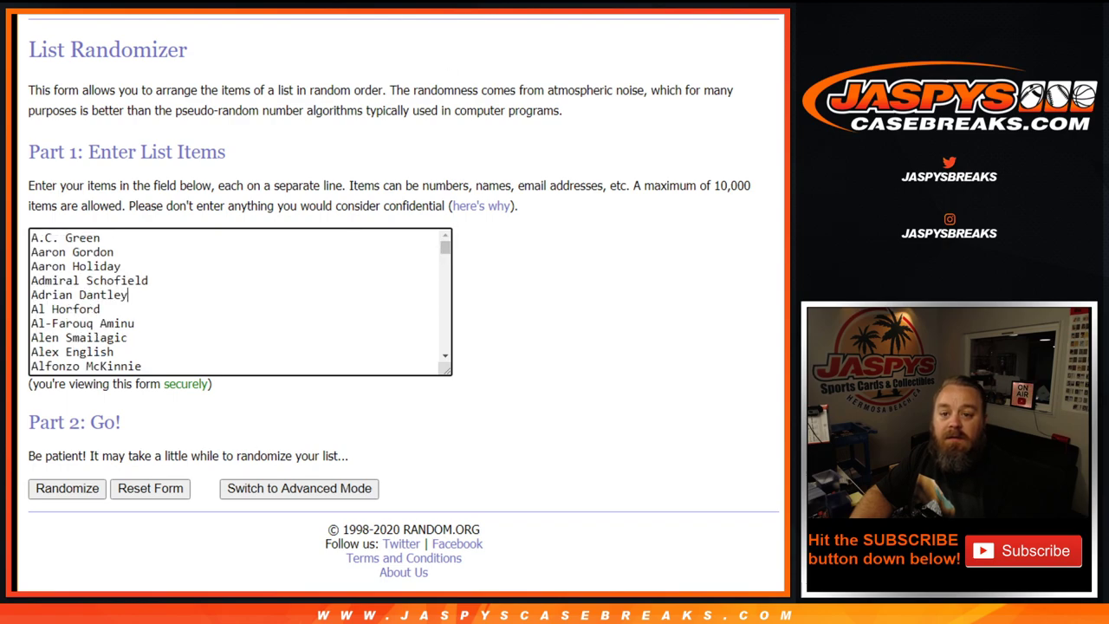
Roll 2 virtual dice again for the main draw and go back to the participant list
key(ctrl+Tab)
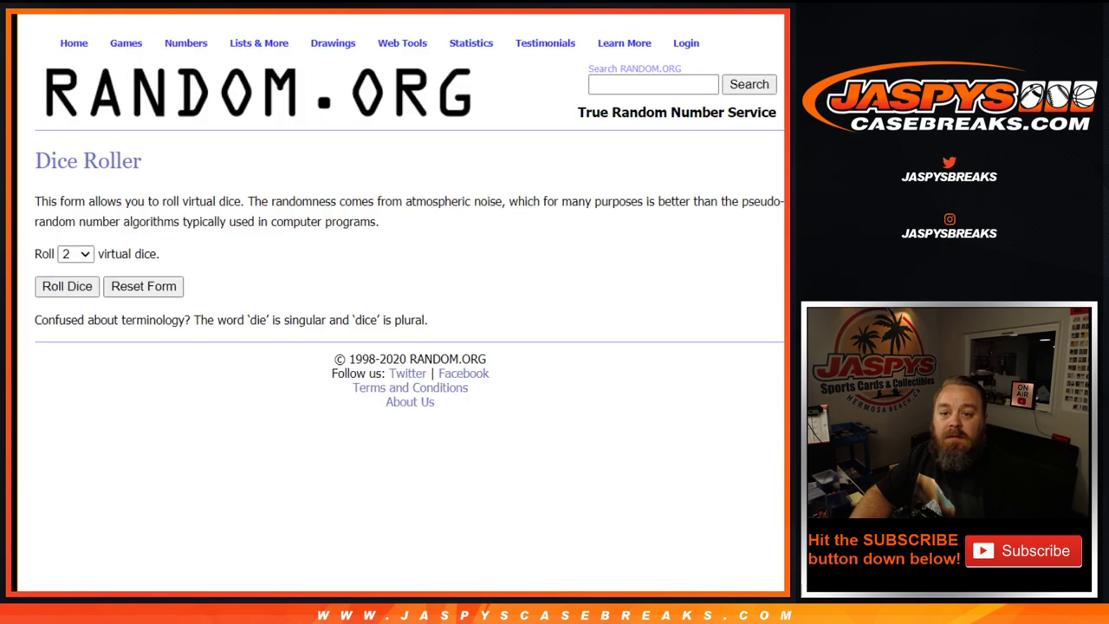
click(87, 294)
key(ctrl+Tab)
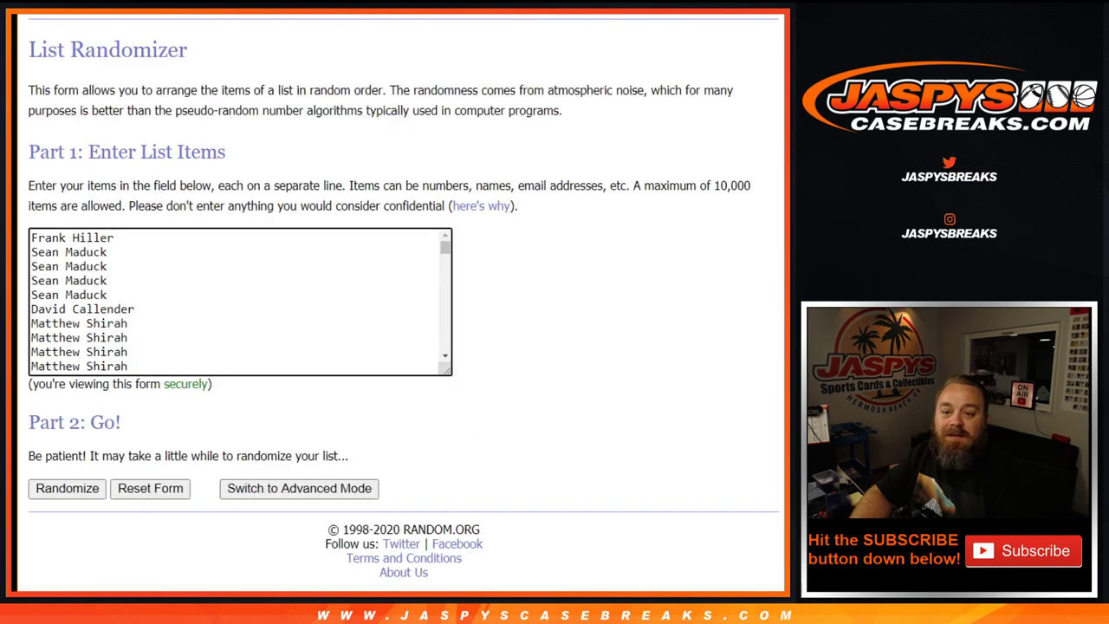
Randomize the 350-entry participant list nine times
click(60, 492)
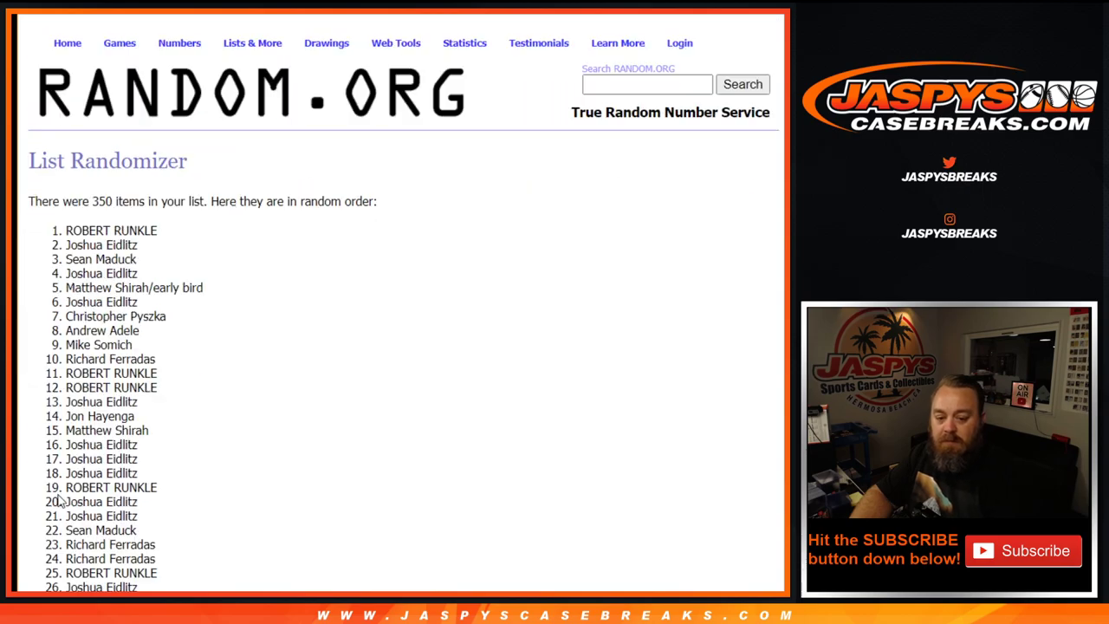
scroll(58, 500, down, 20)
scroll(59, 501, down, 20)
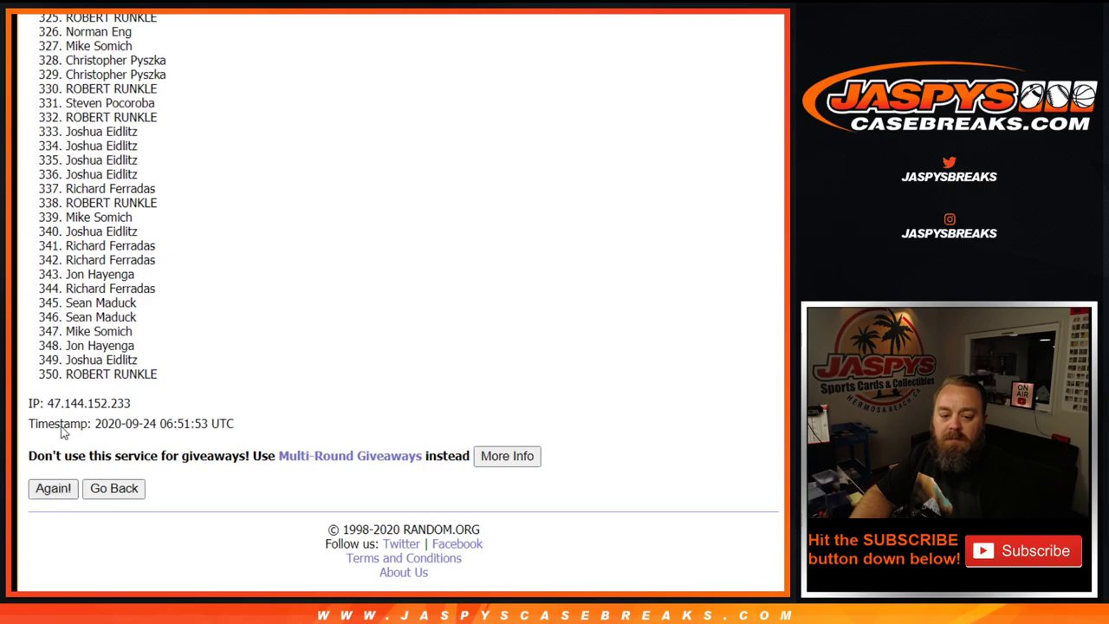
click(51, 488)
scroll(50, 499, down, 20)
scroll(50, 499, down, 20)
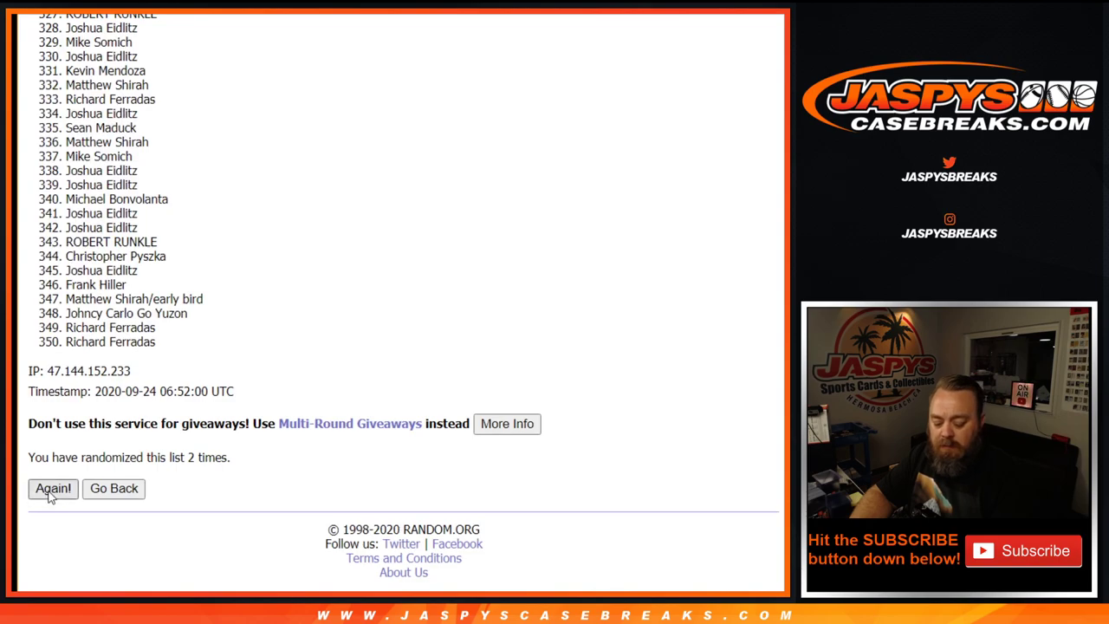
click(48, 491)
scroll(48, 491, down, 20)
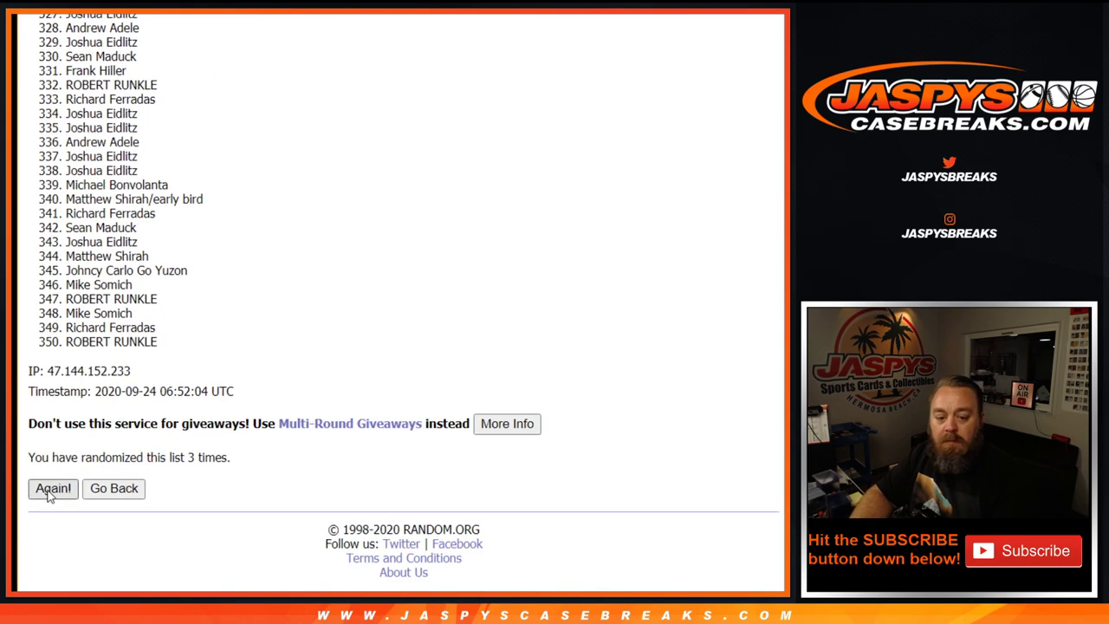
click(47, 491)
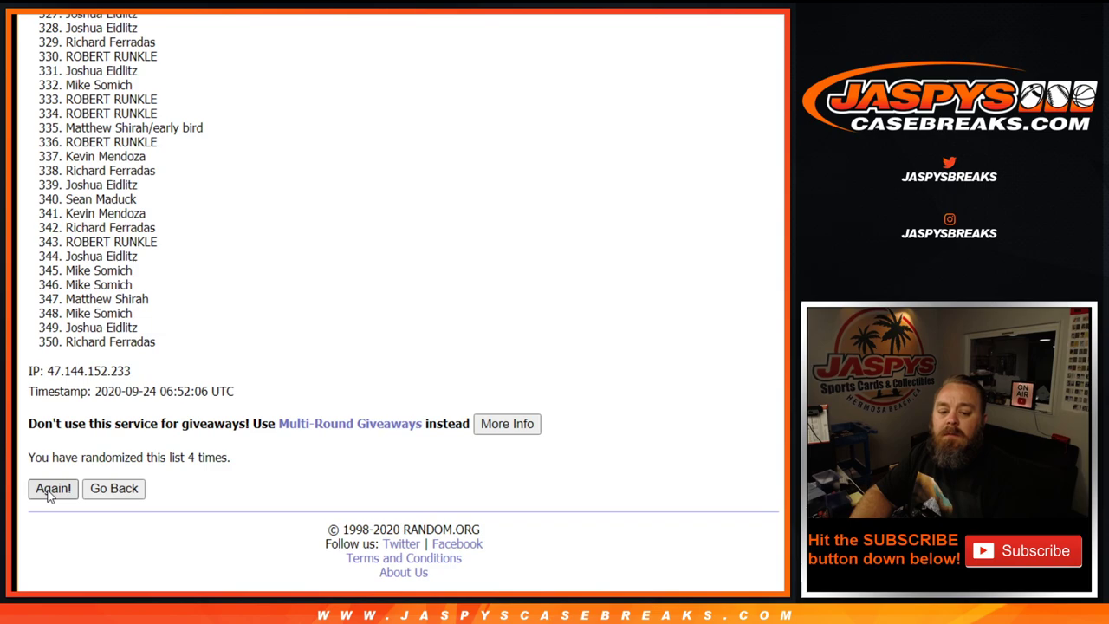
click(47, 490)
scroll(48, 492, down, 20)
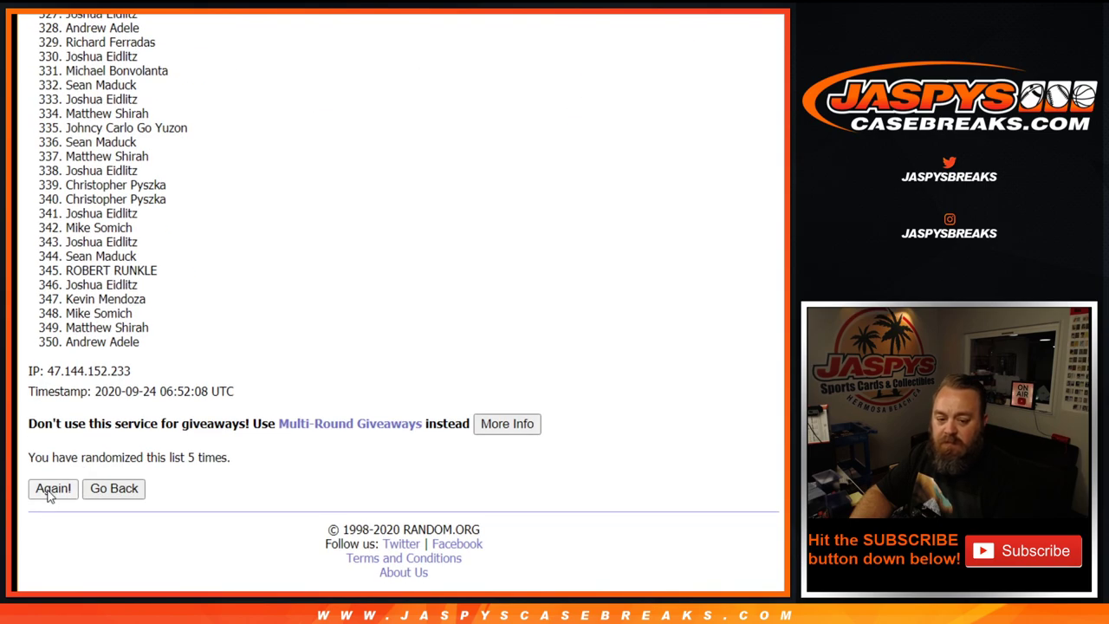
click(50, 491)
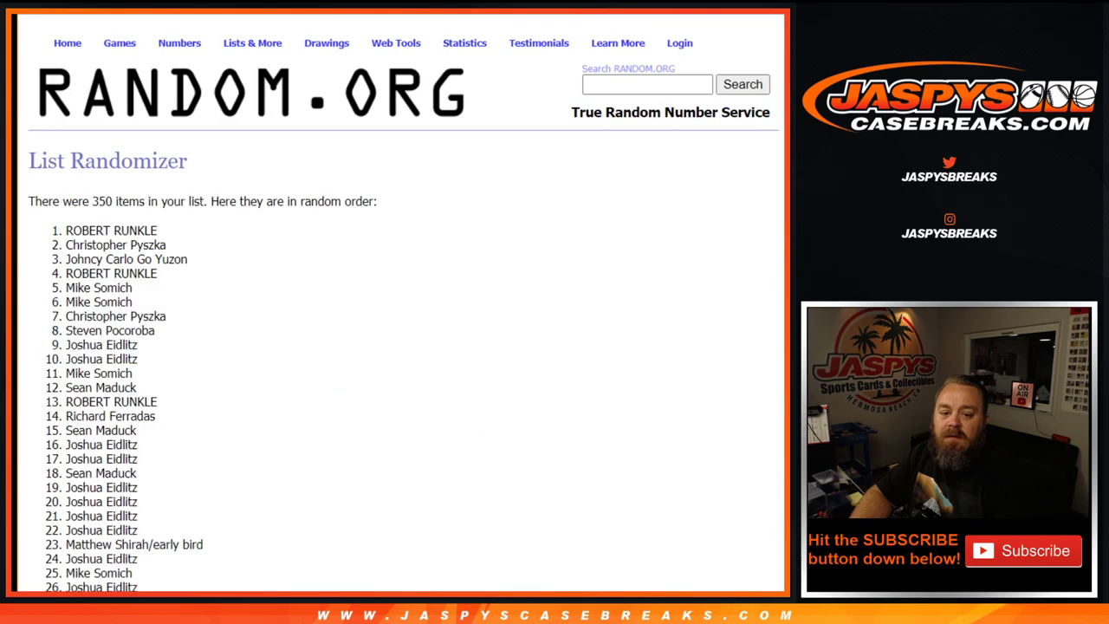
scroll(35, 504, down, 20)
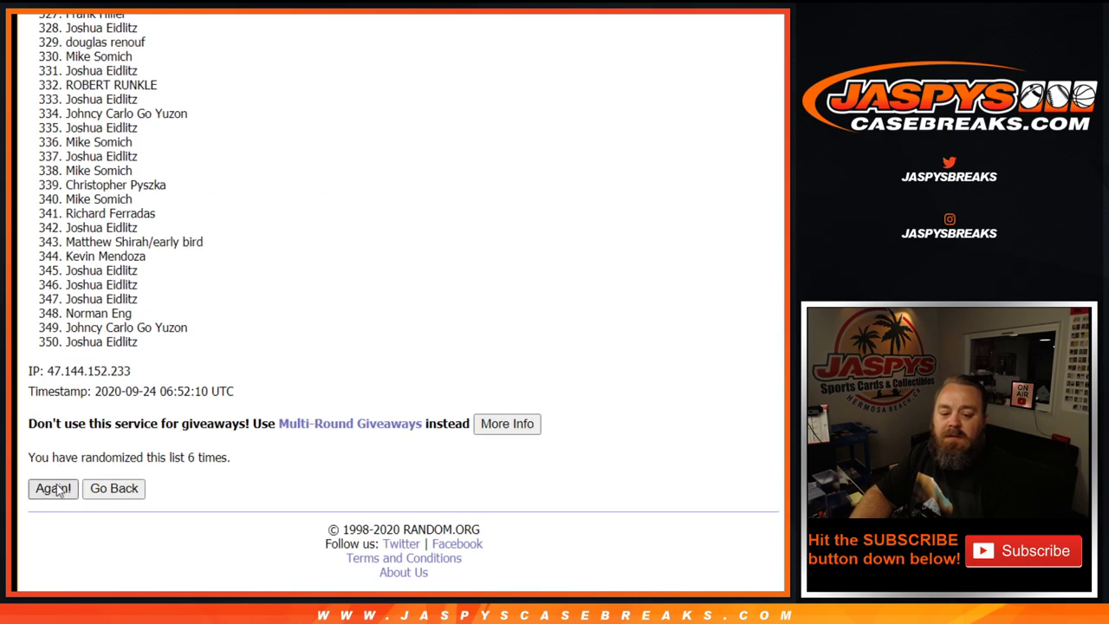
click(52, 489)
scroll(57, 490, down, 20)
click(53, 489)
scroll(57, 490, down, 20)
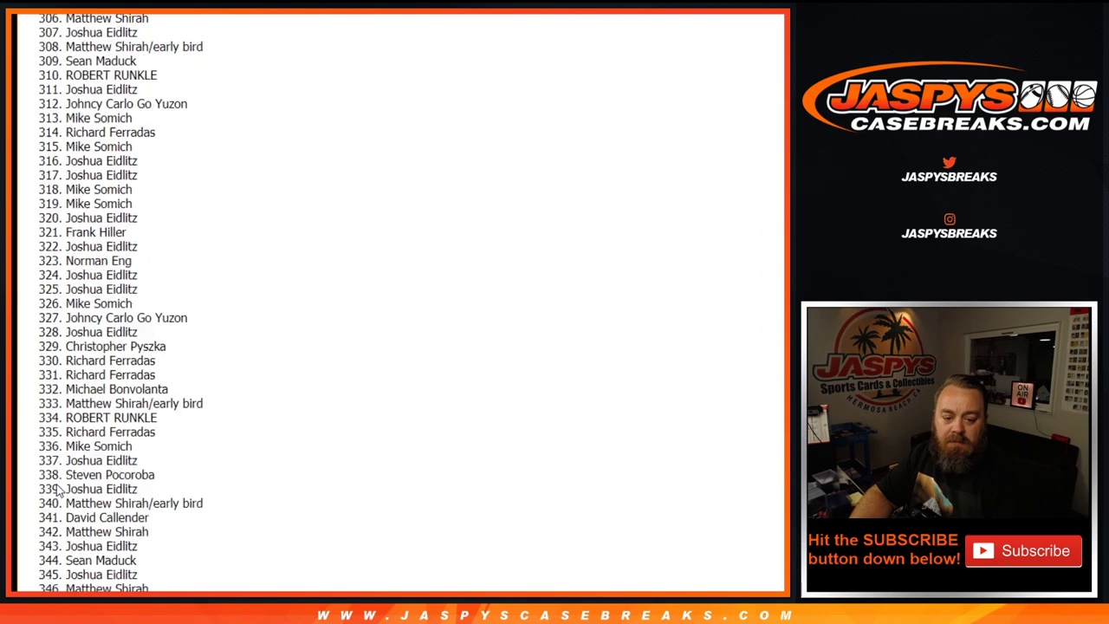
click(53, 488)
scroll(57, 490, down, 20)
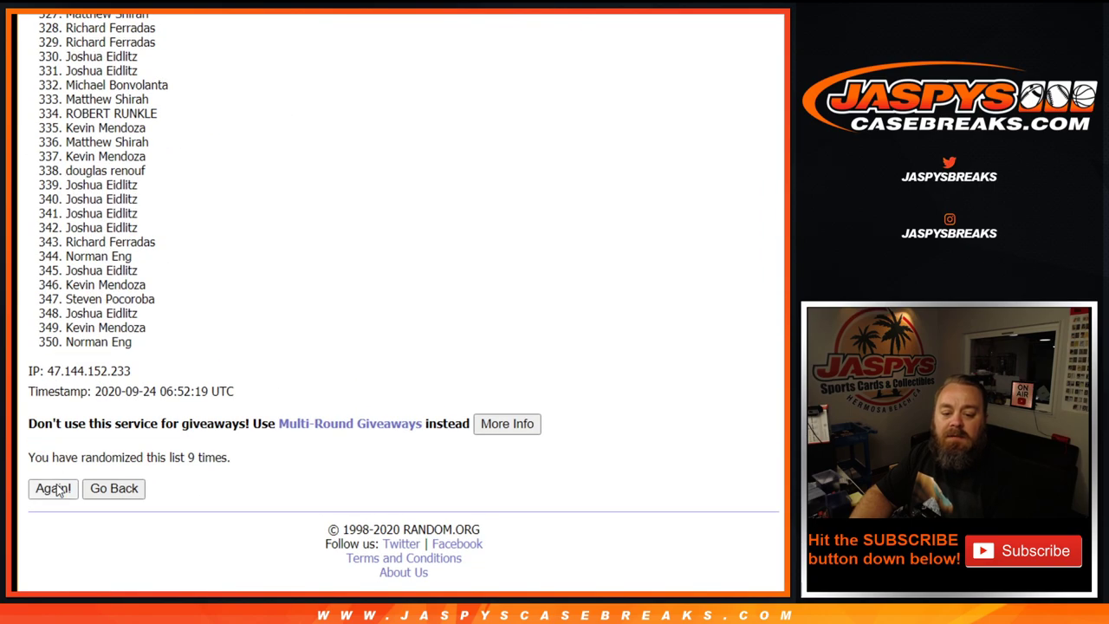
Randomize the participant list a tenth time and copy the resulting 350 entries into column A of Sheet1 in the Google Sheets break file
click(53, 488)
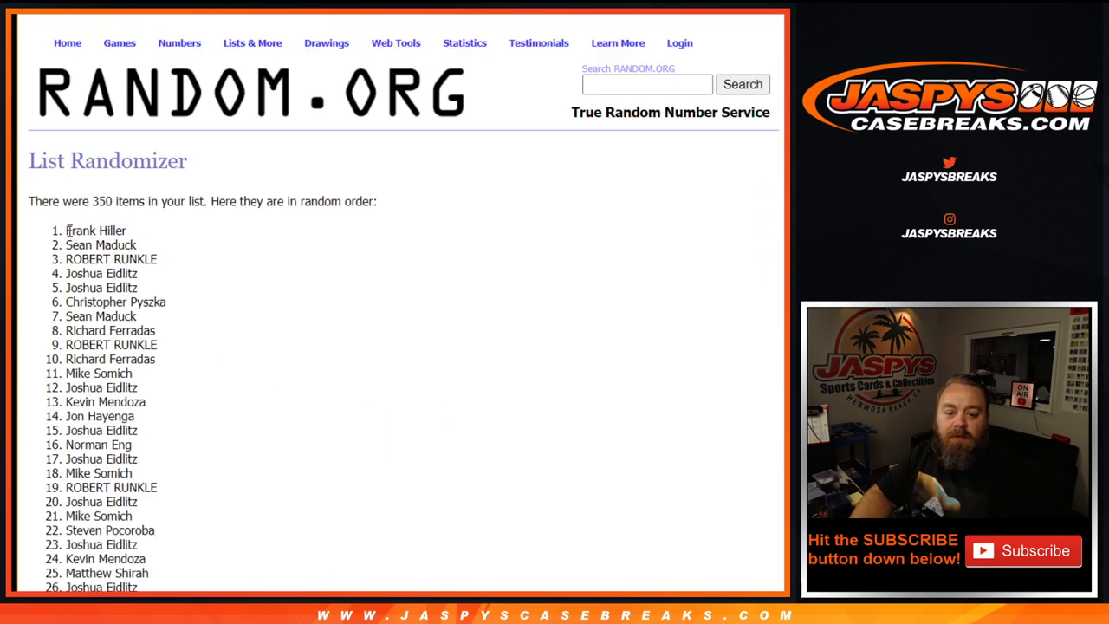
drag(67, 231, 172, 351)
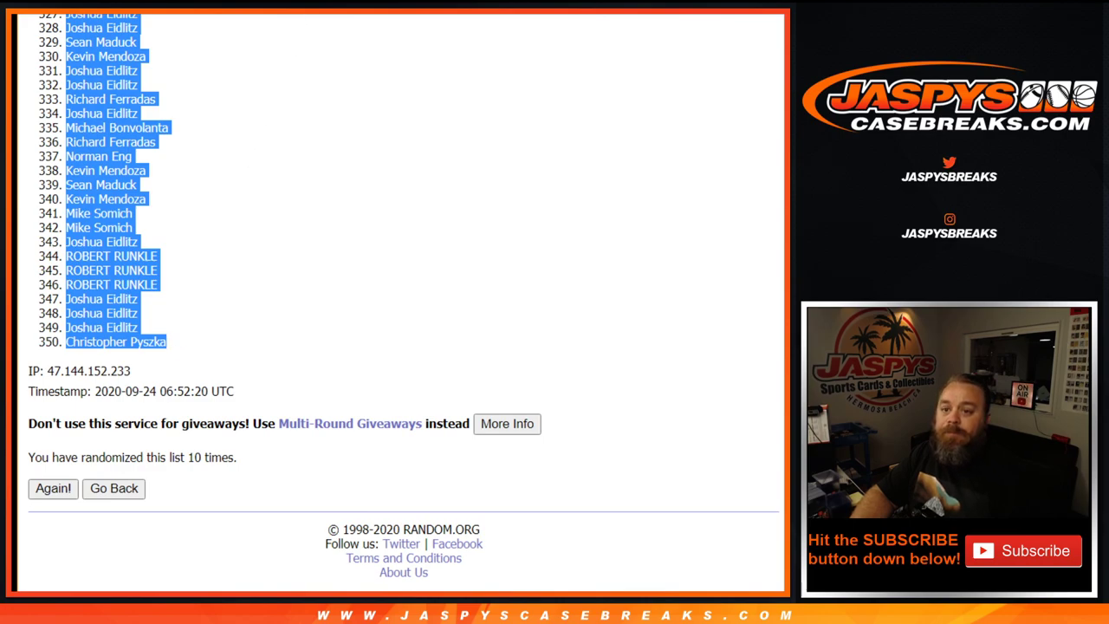
key(alt+Tab)
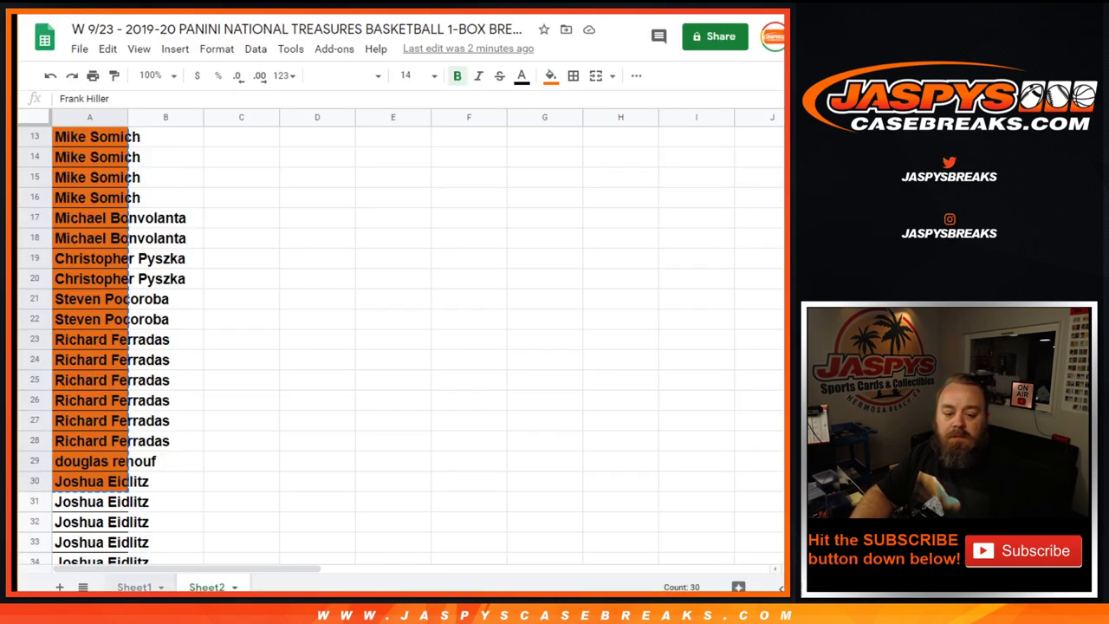
click(135, 587)
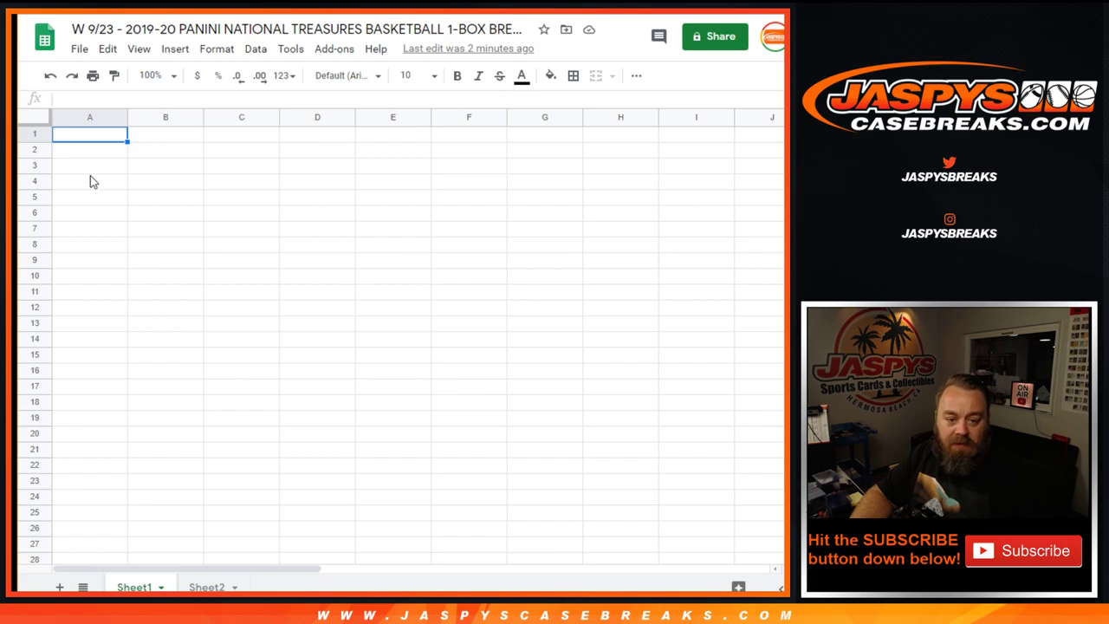
key(ctrl+v)
Return to the basketball player list in the List Randomizer and randomize it ten times
key(alt+Tab)
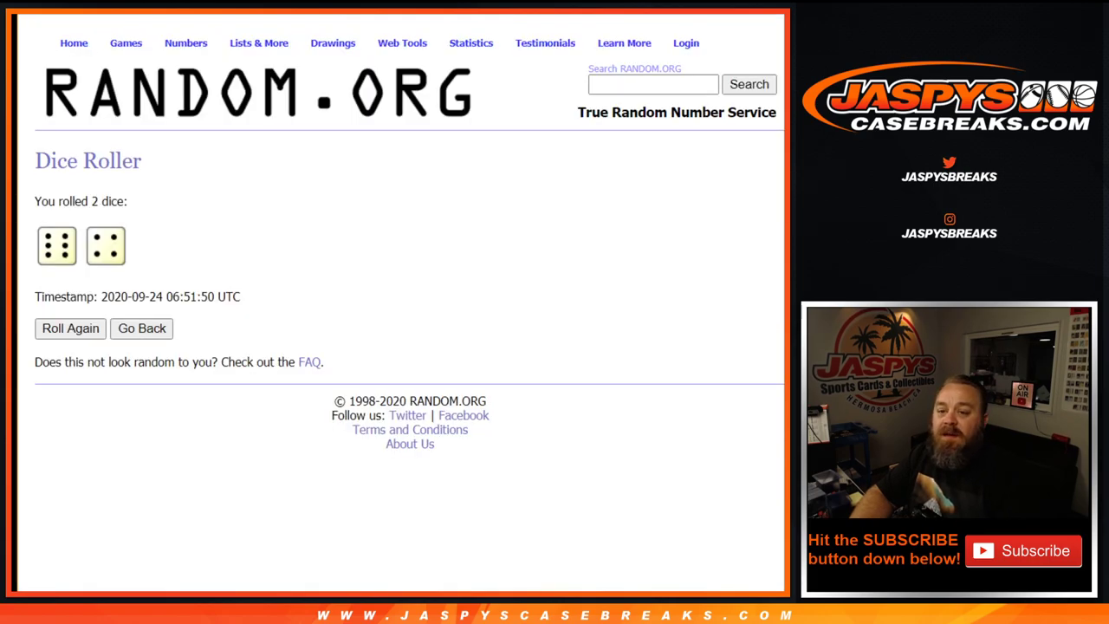
key(ctrl+Tab)
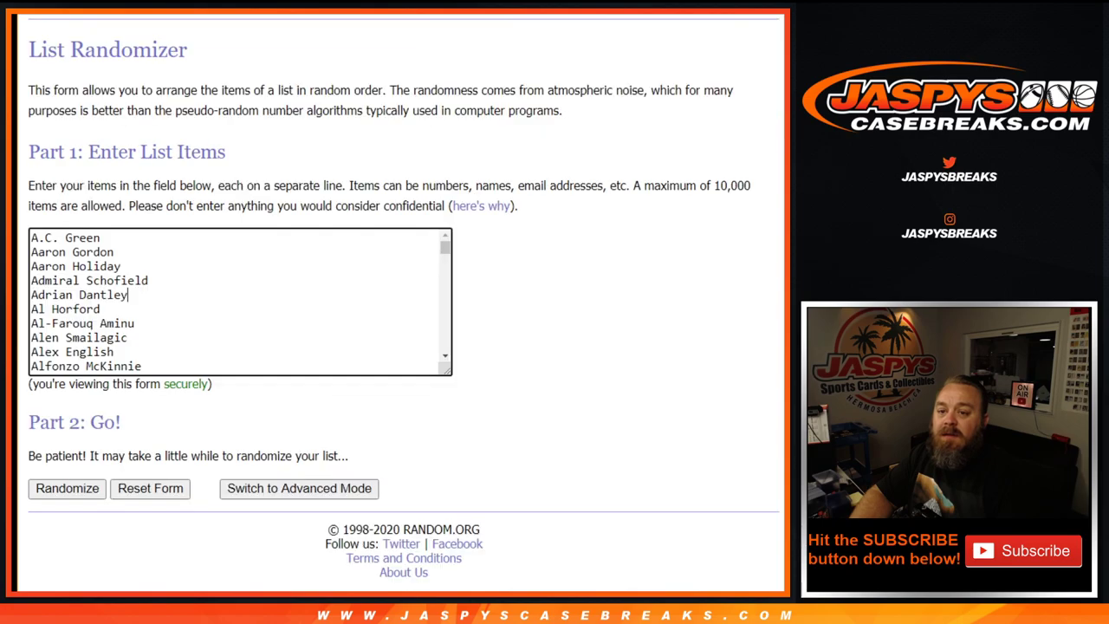
click(77, 492)
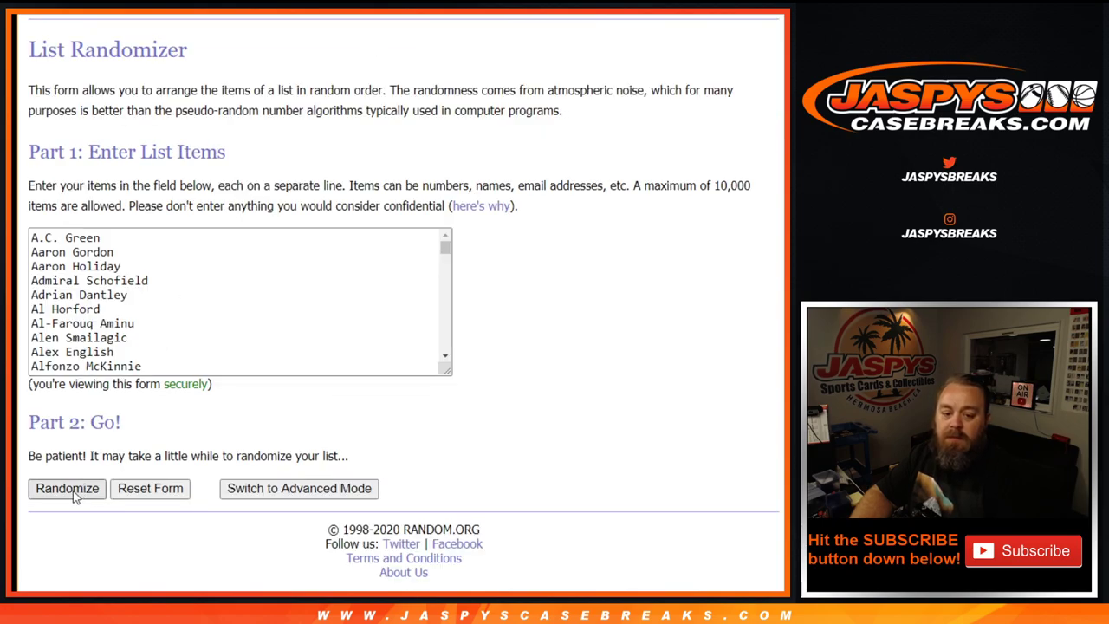
click(53, 488)
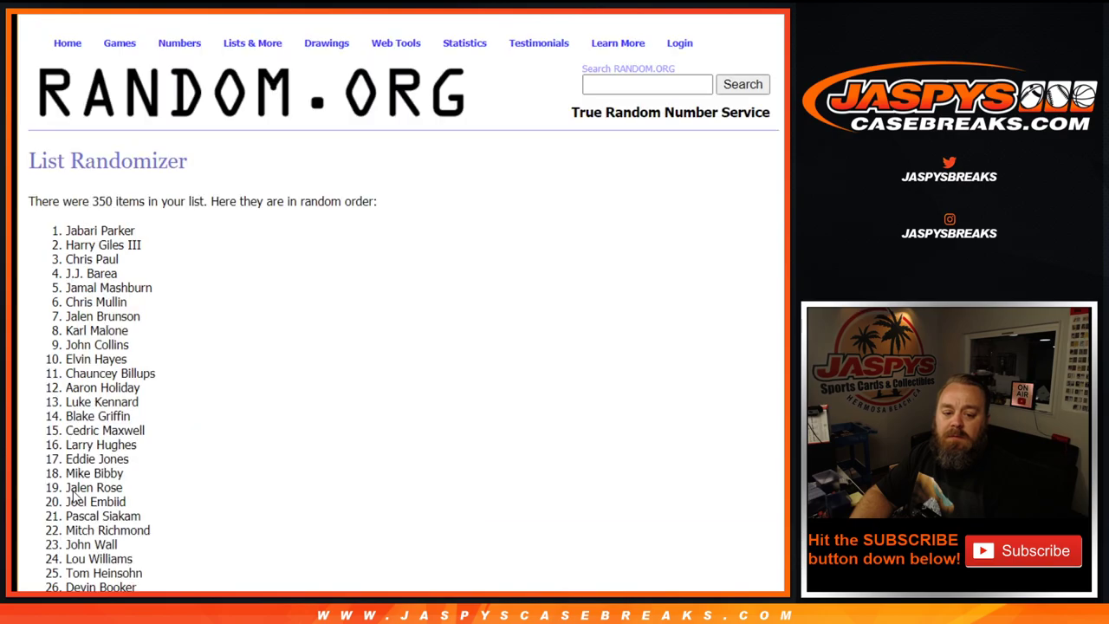
click(73, 490)
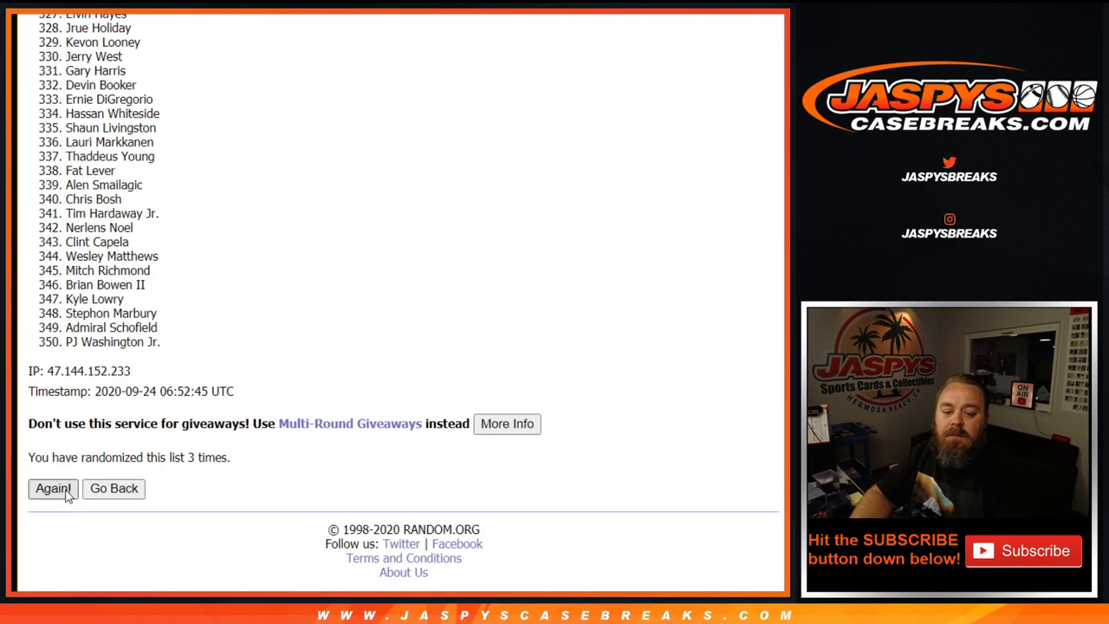
click(62, 493)
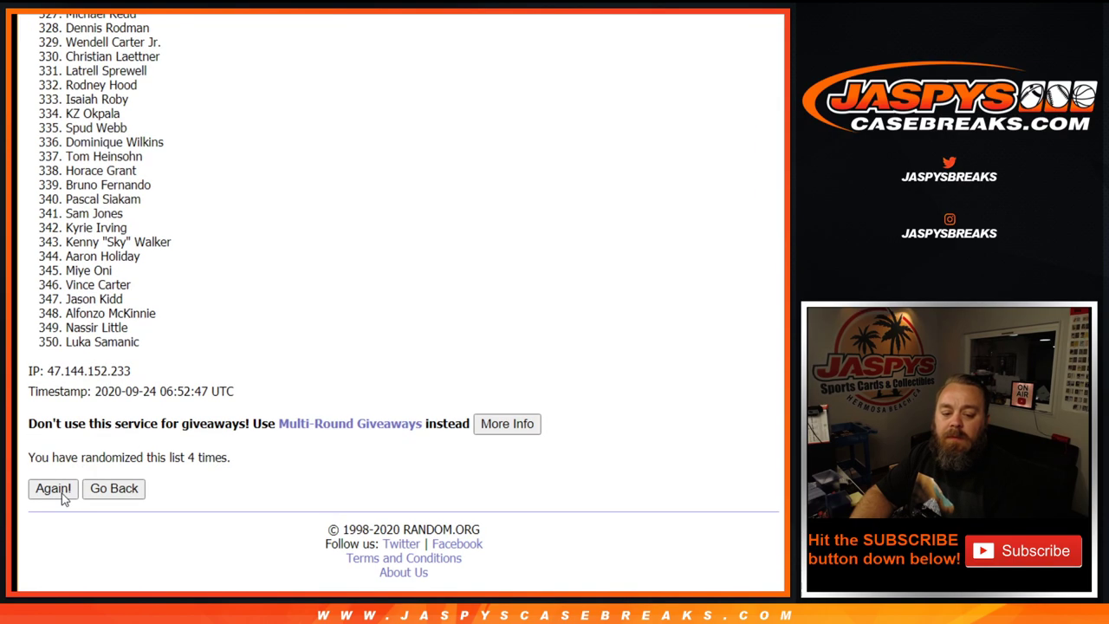
click(62, 493)
click(61, 493)
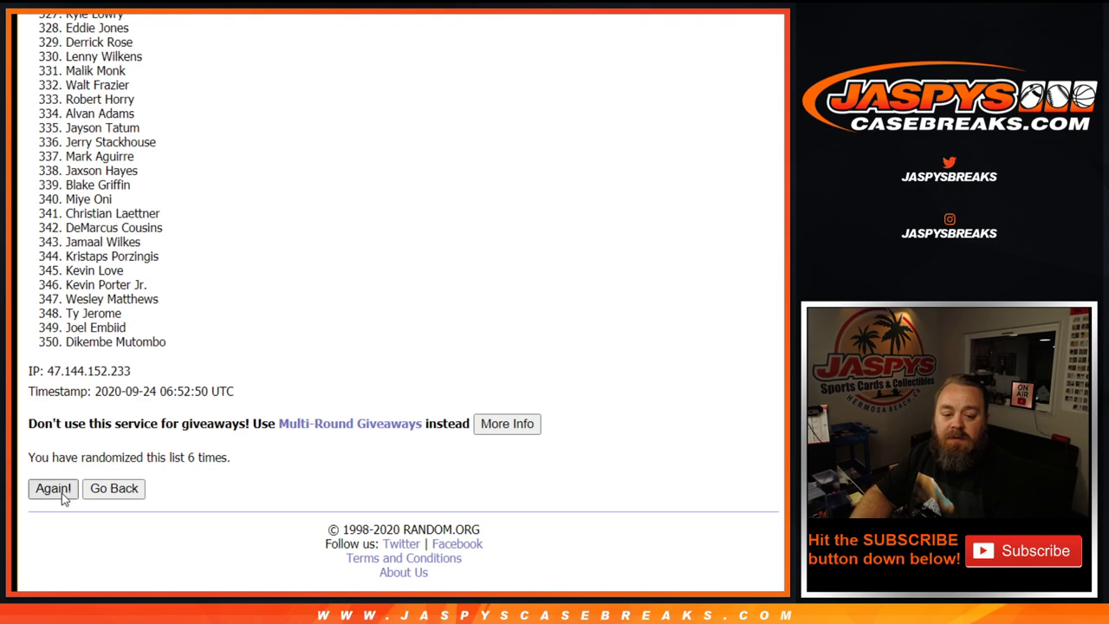
click(53, 488)
click(53, 489)
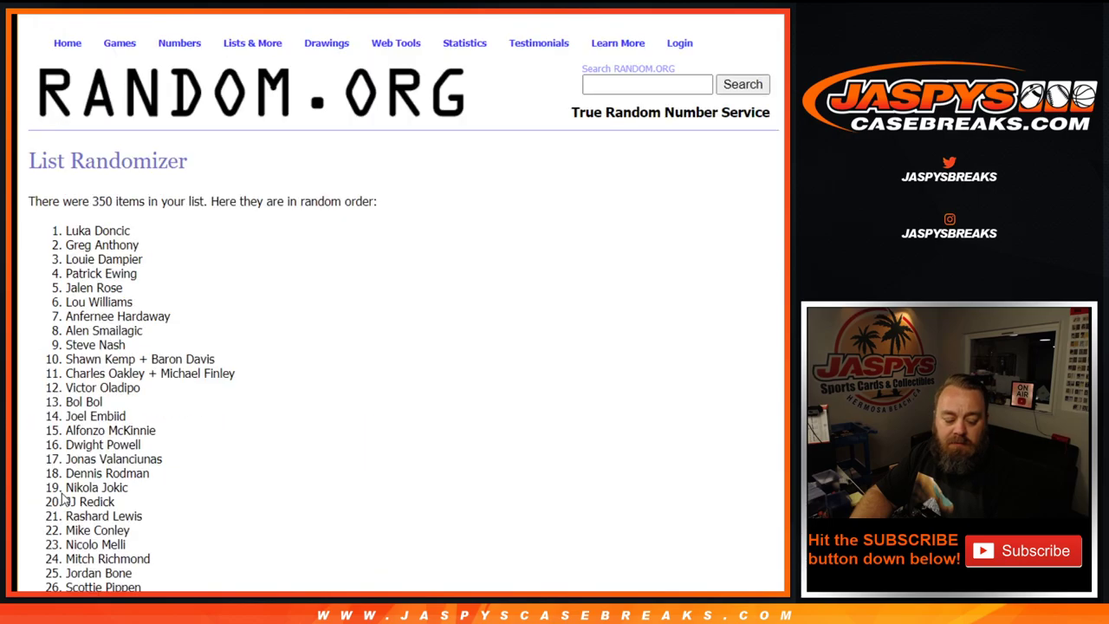
click(53, 489)
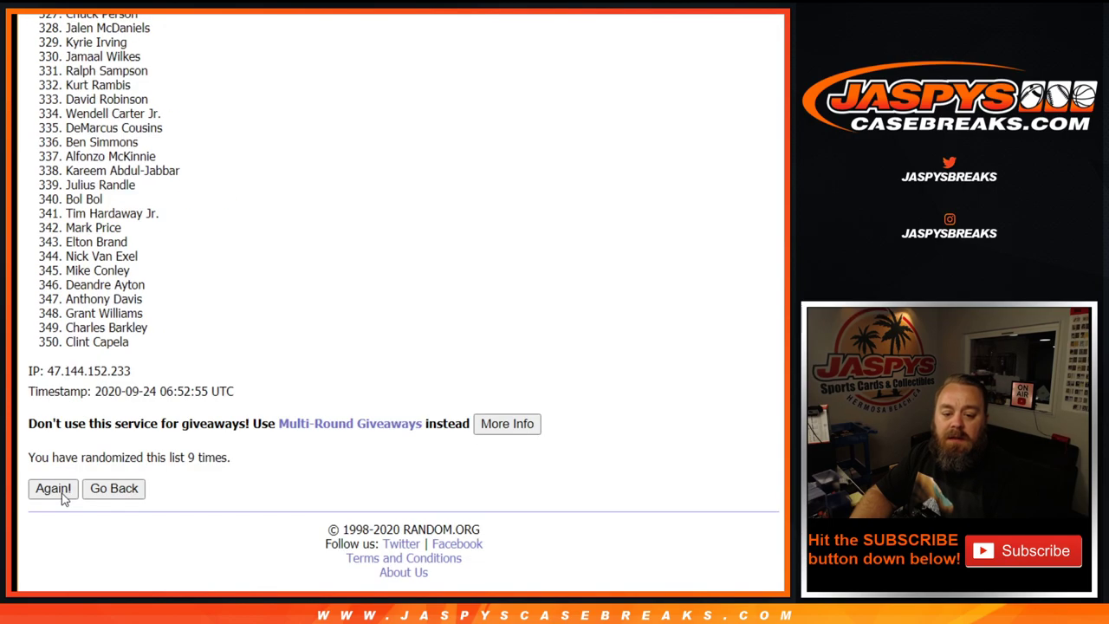
click(60, 492)
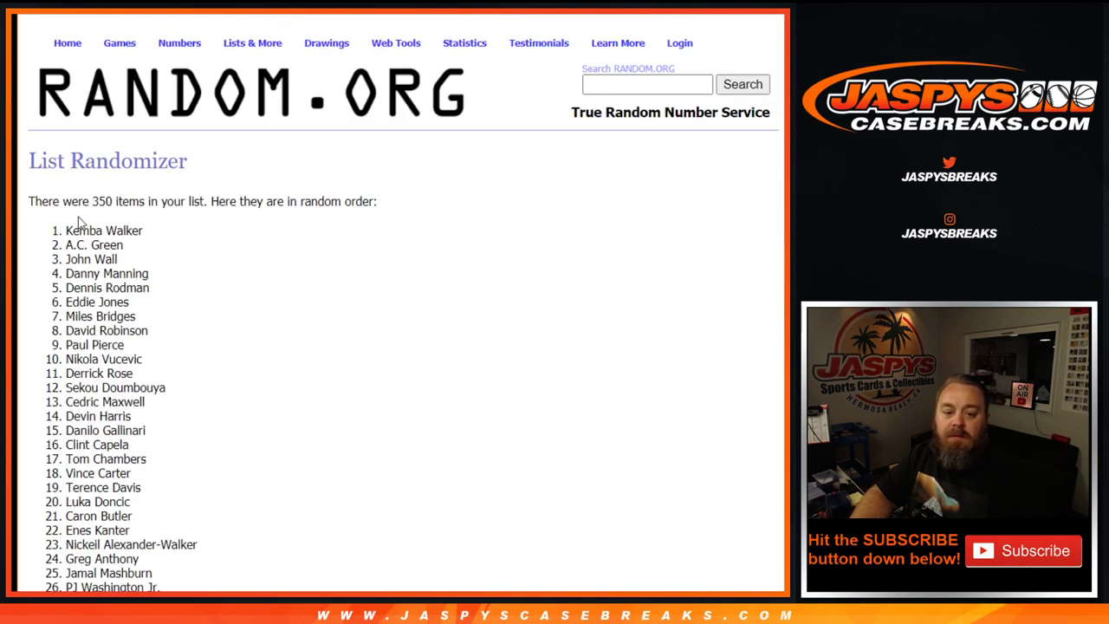
Copy the randomized list of 350 players into column B of Sheet1, beside the participants, starting in B1
drag(68, 227, 145, 349)
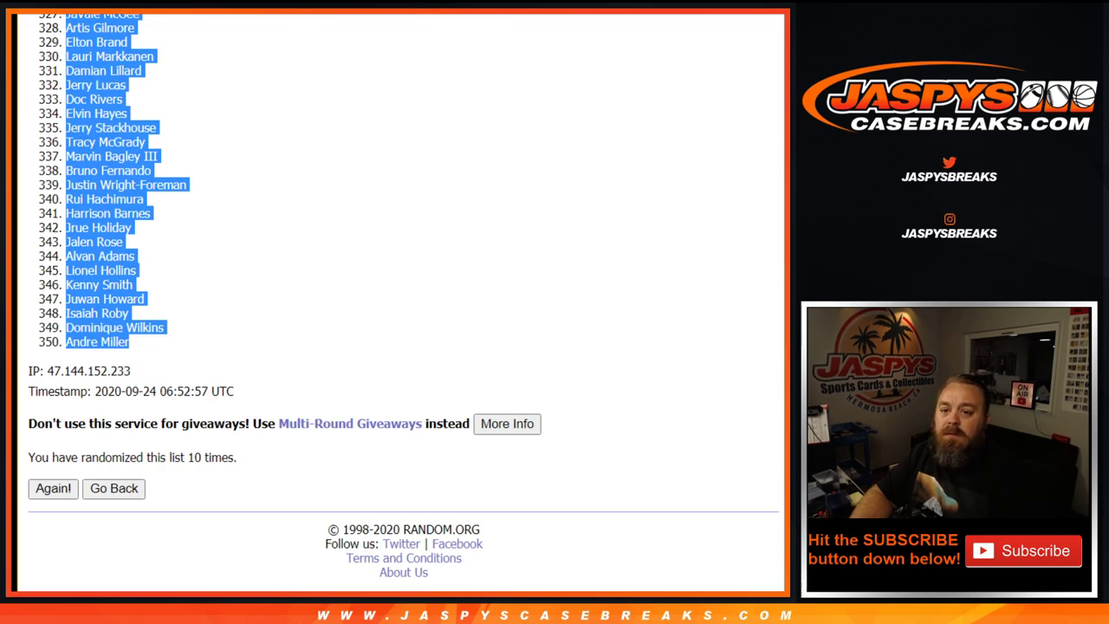
key(ctrl+Tab)
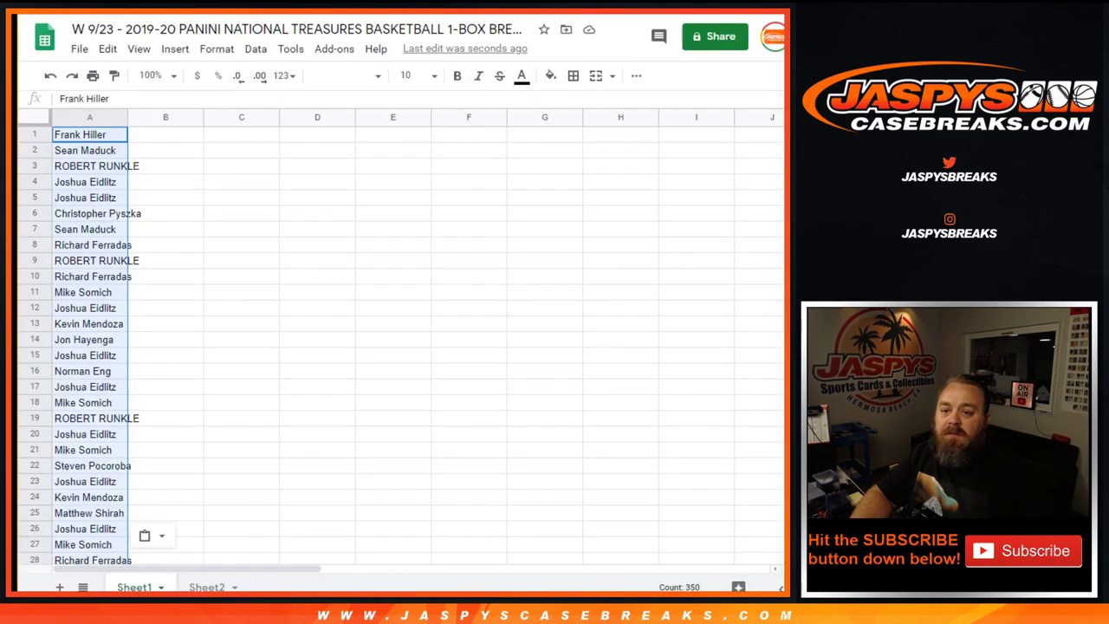
click(194, 141)
key(ctrl+v)
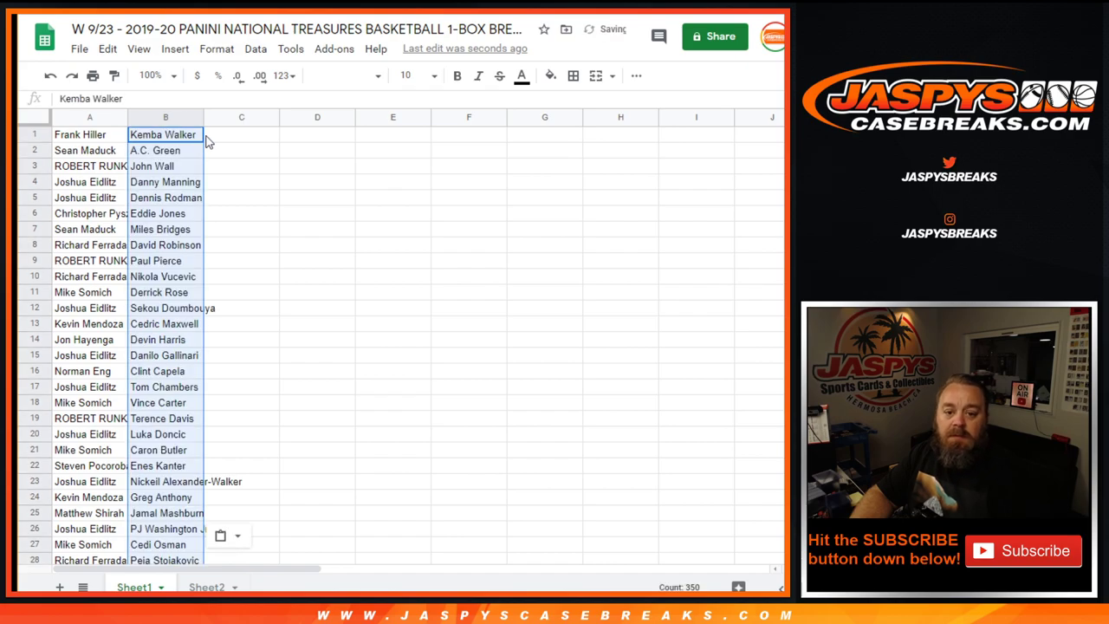
Format the whole sheet in bold Default (Arial) at size 14 and widen columns A and B to fit the names
click(43, 120)
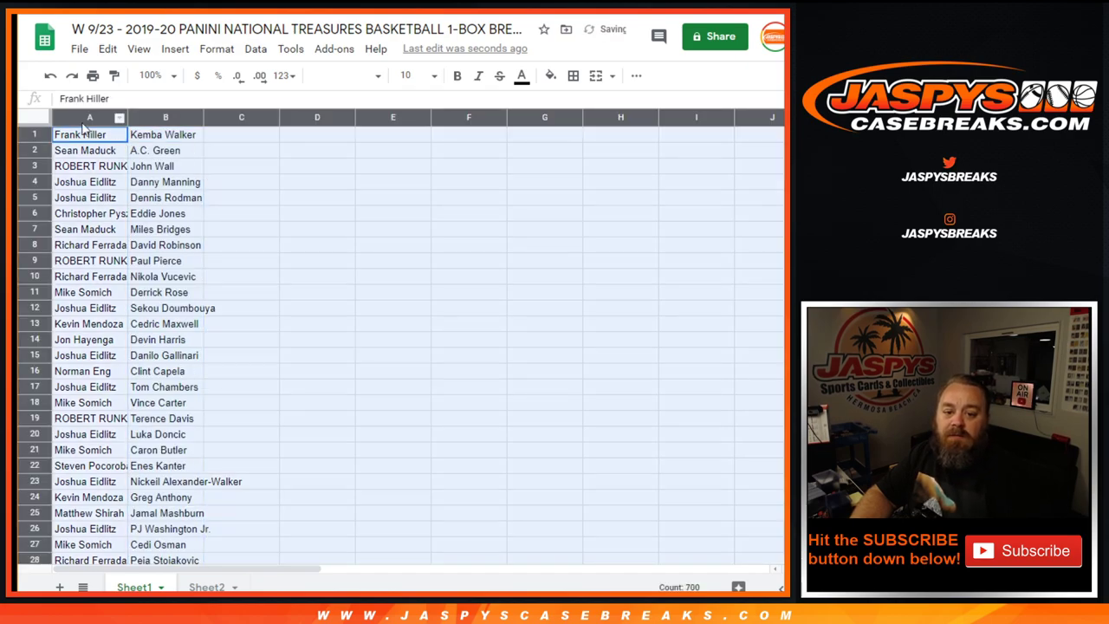
click(380, 79)
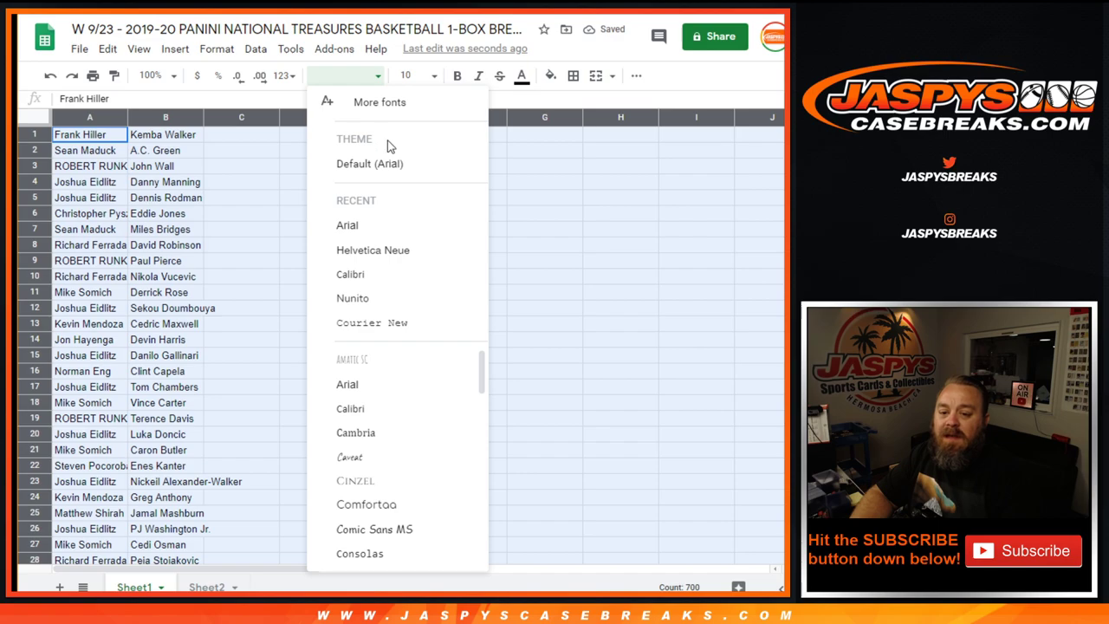
click(375, 170)
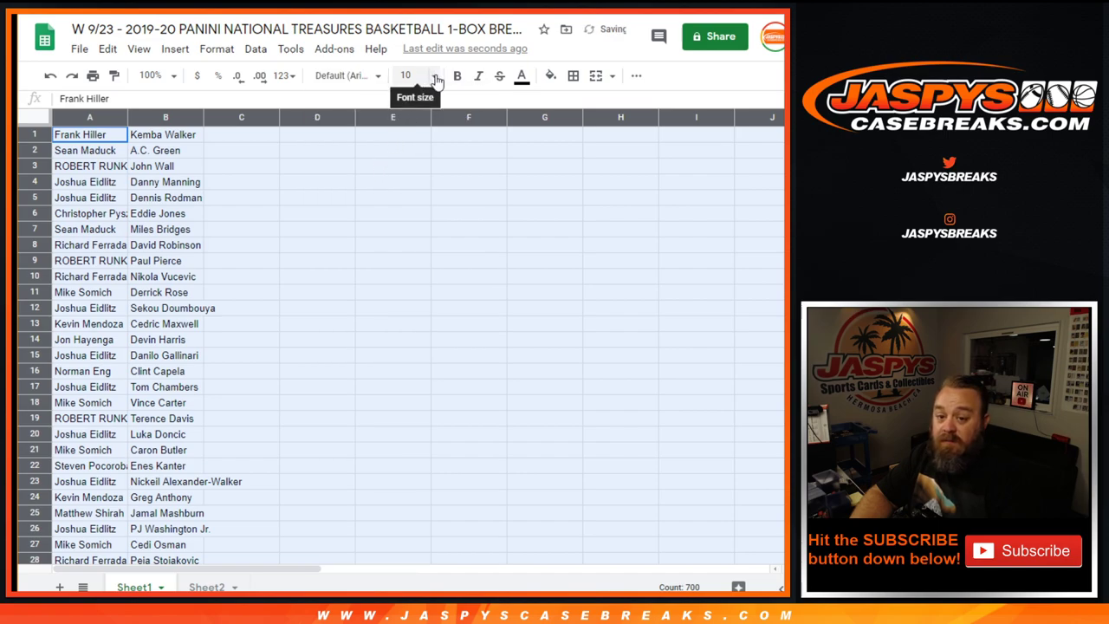
click(437, 78)
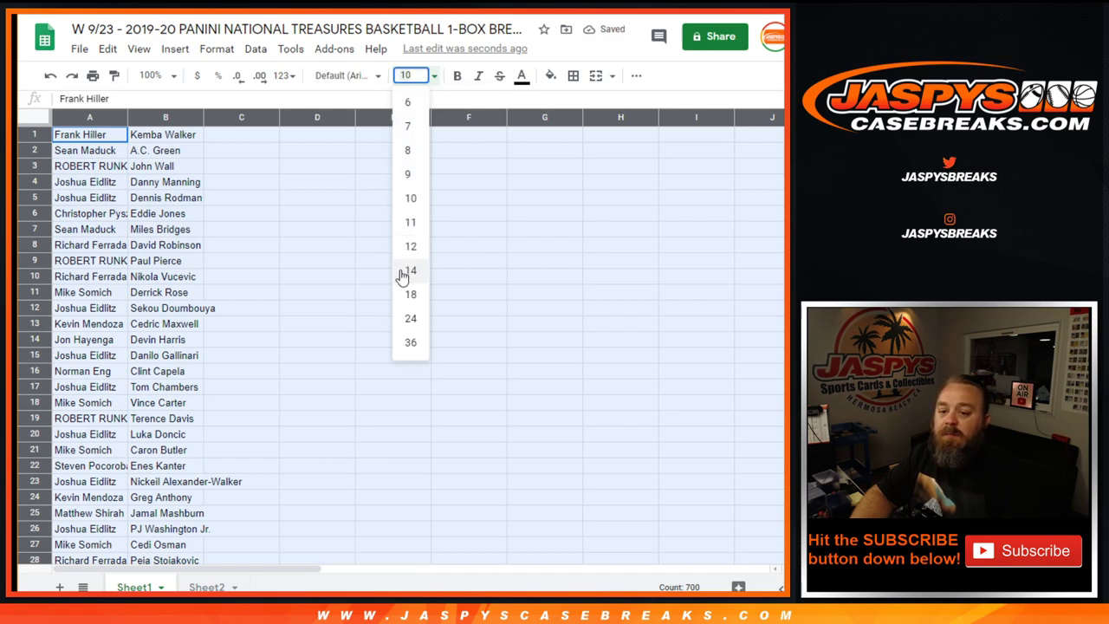
click(404, 276)
click(456, 76)
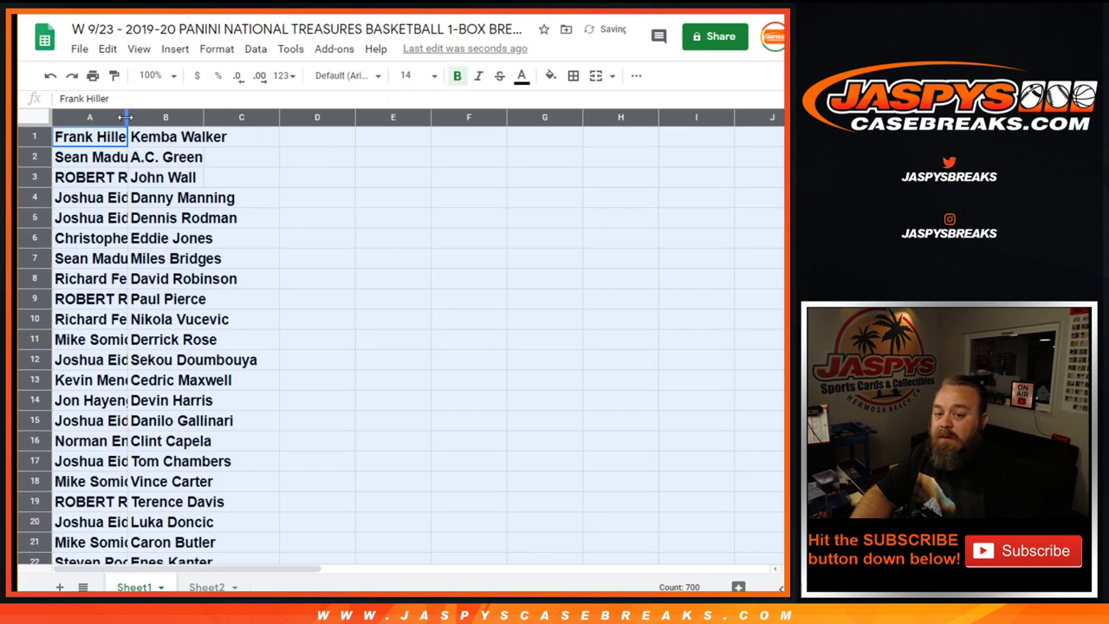
drag(126, 117, 219, 117)
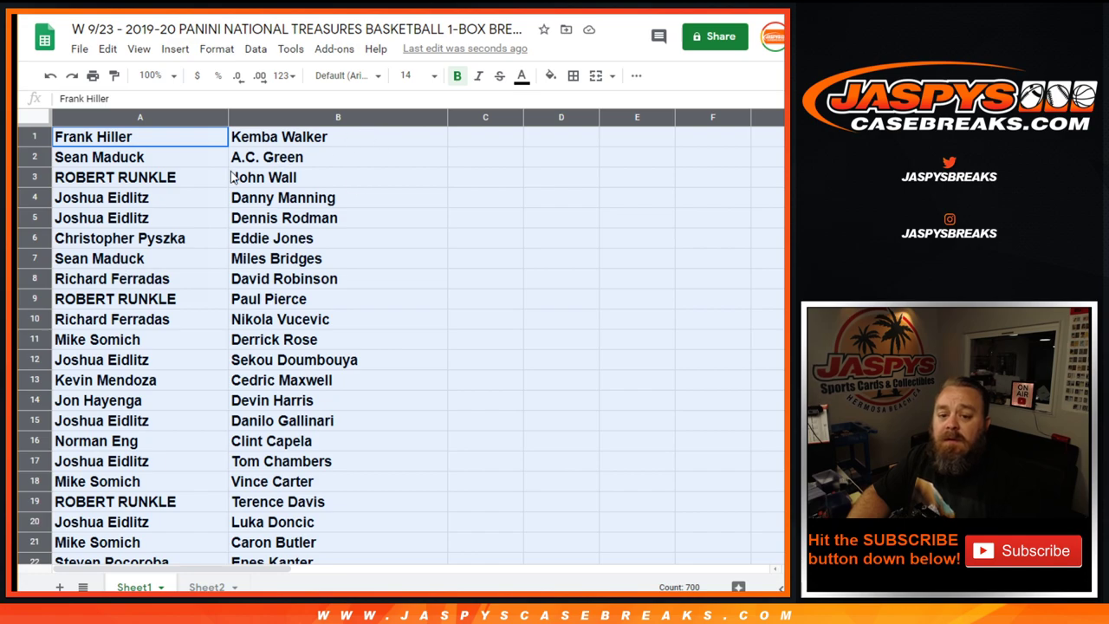
Select the participant and player pairs in rows 1 to 350 while reading through them, and apply all borders
drag(203, 142, 270, 368)
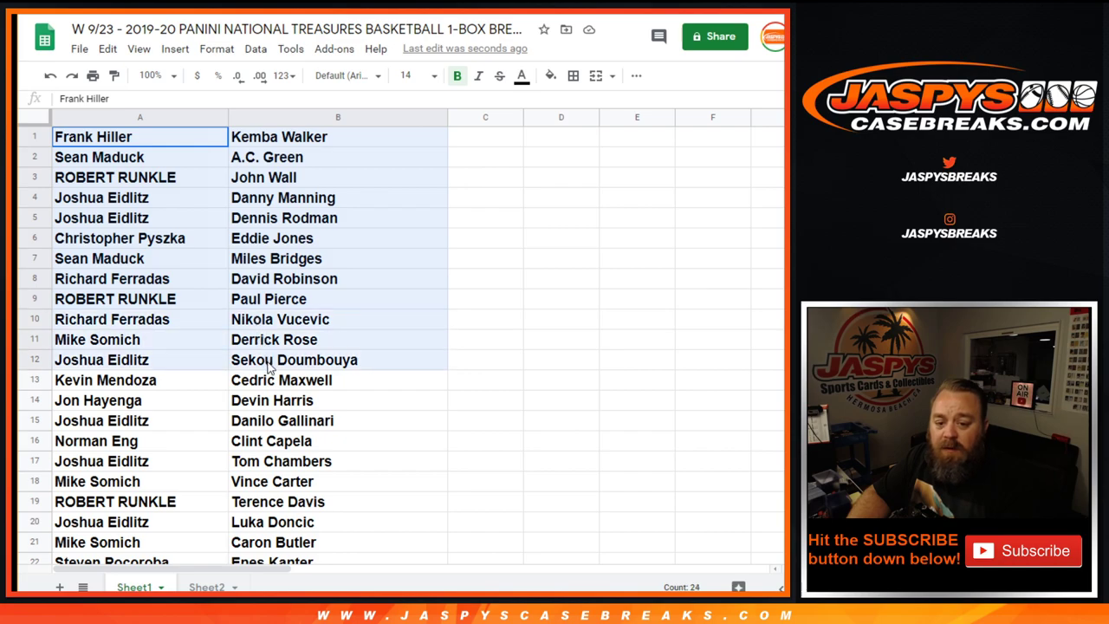
drag(269, 365, 291, 530)
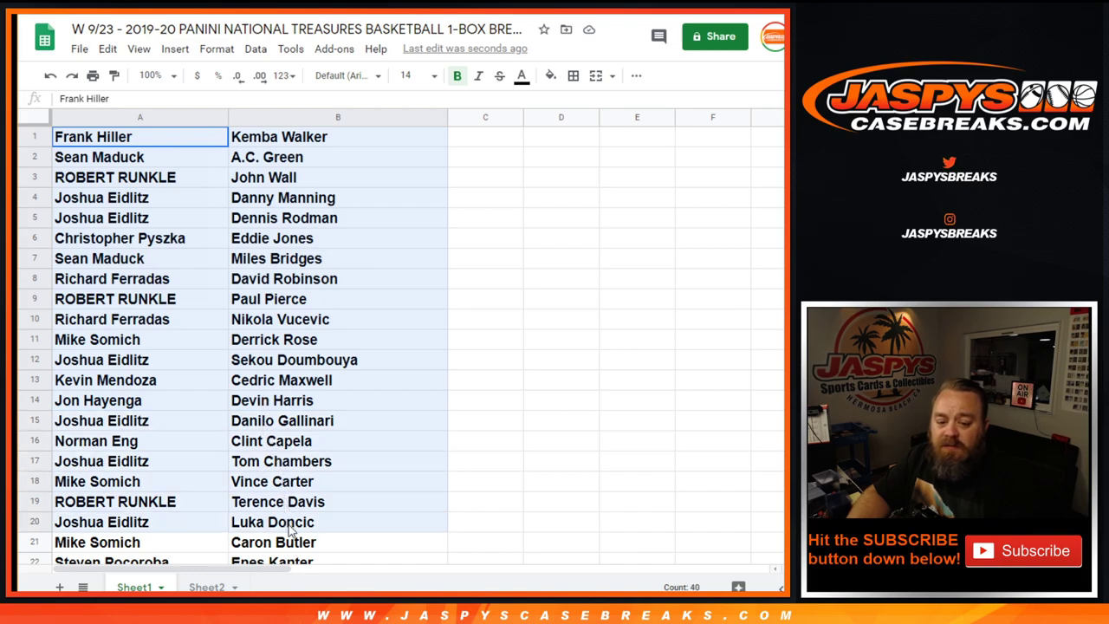
mouse_move(290, 530)
mouse_down()
mouse_move(285, 575)
mouse_move(295, 522)
mouse_move(286, 534)
mouse_up()
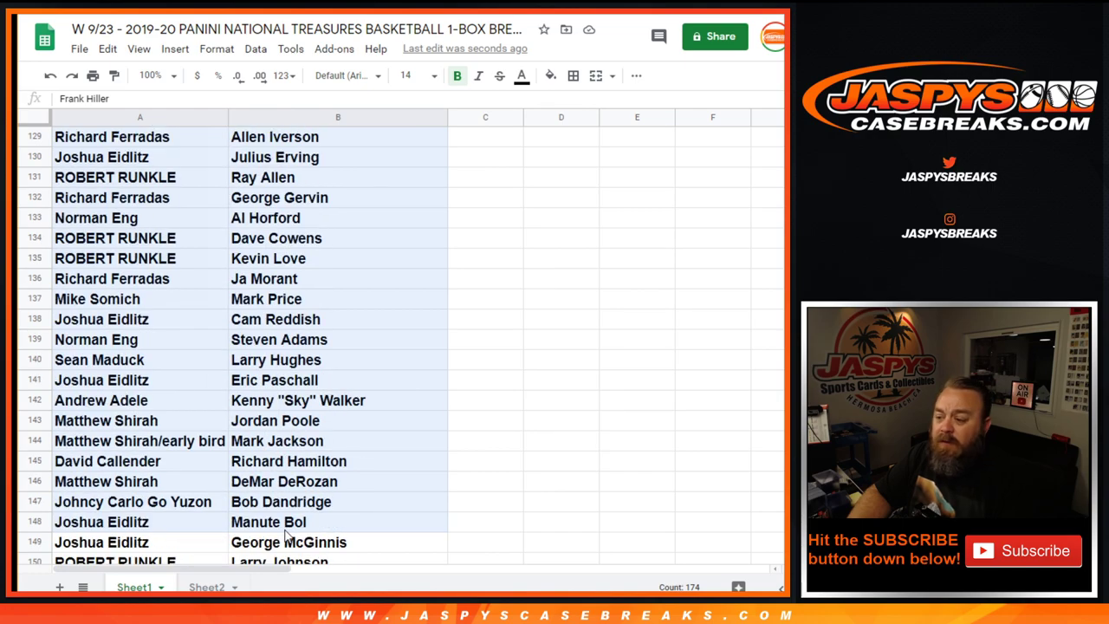
drag(286, 534, 287, 534)
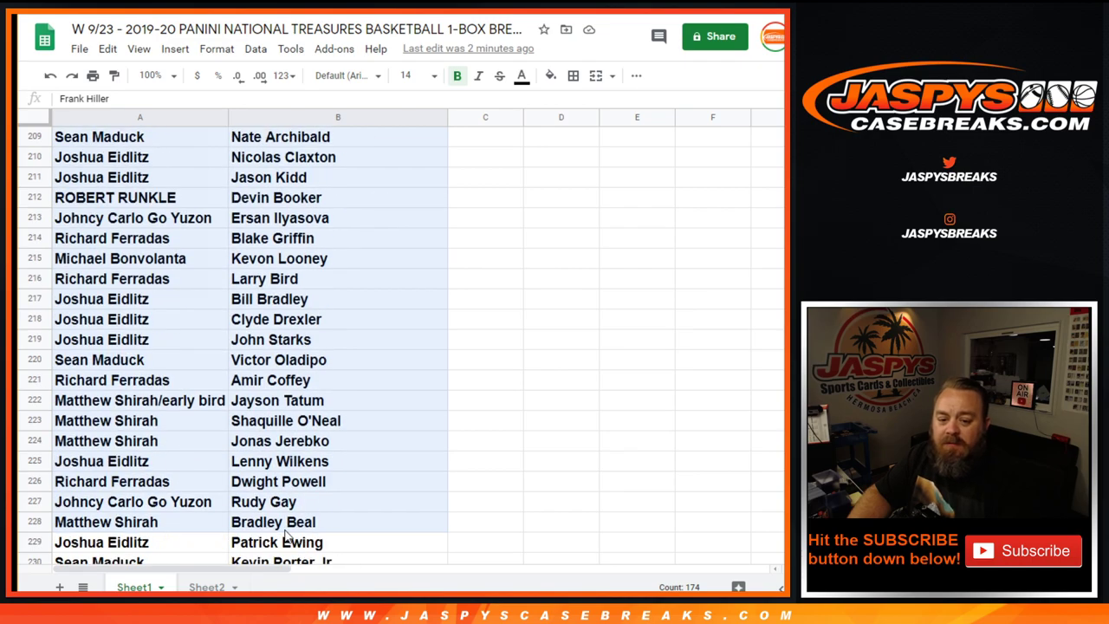
drag(286, 535, 286, 513)
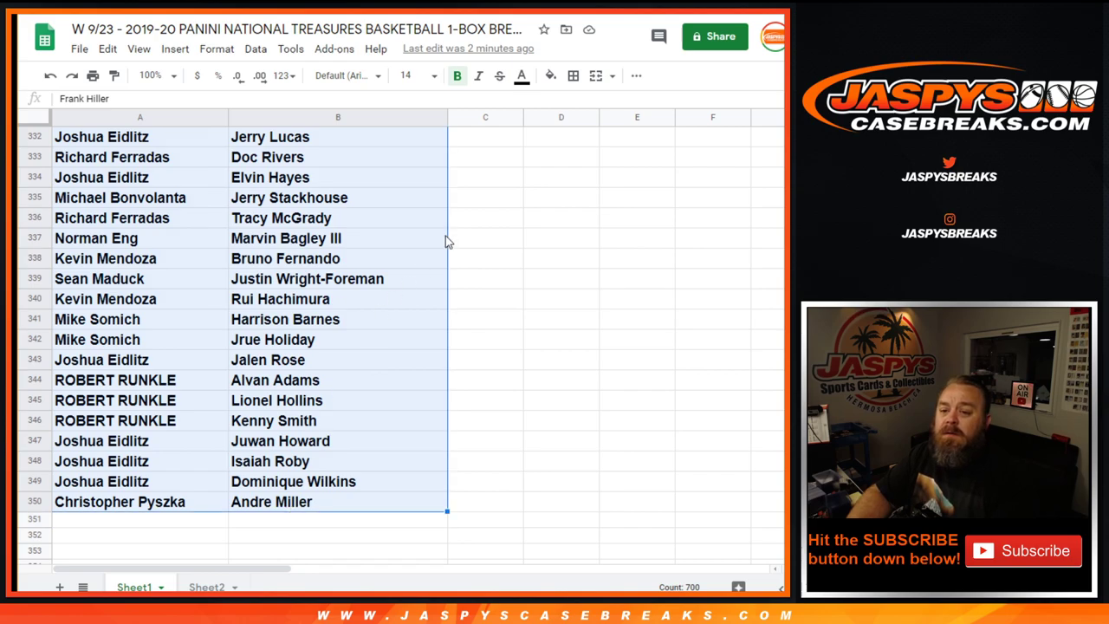
click(573, 78)
click(579, 105)
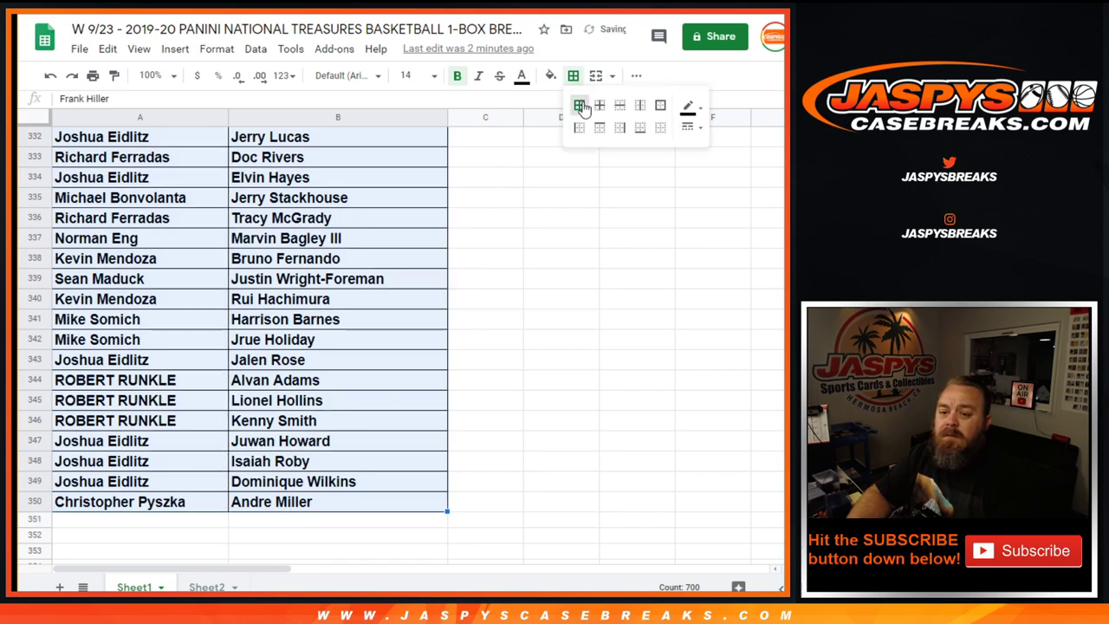
Sort the sheet A → Z by the participant names in column A
click(186, 117)
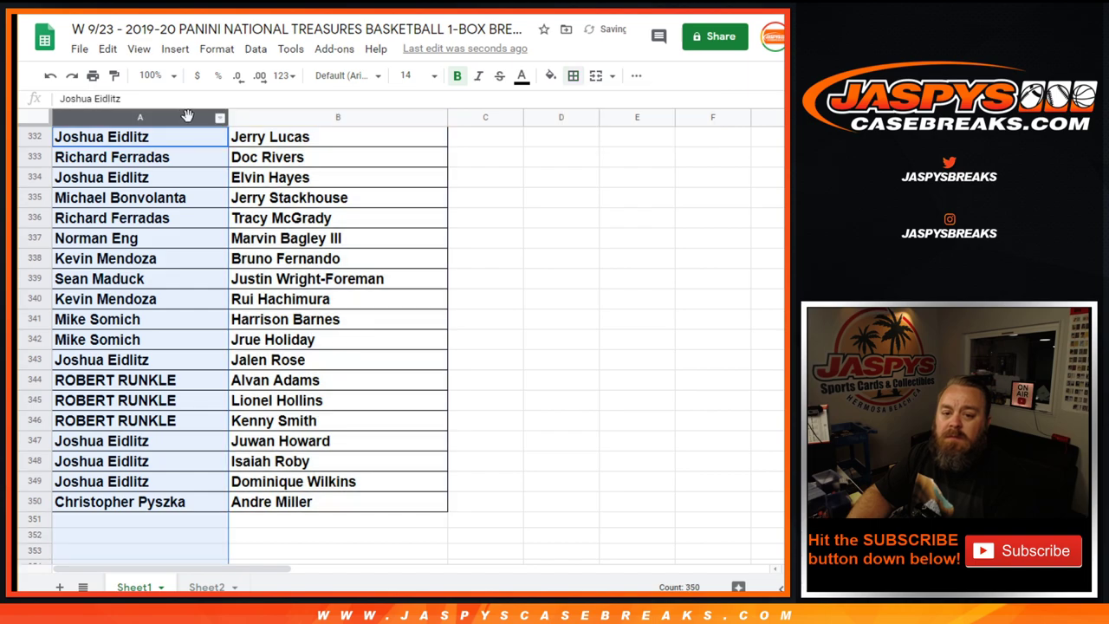
click(218, 119)
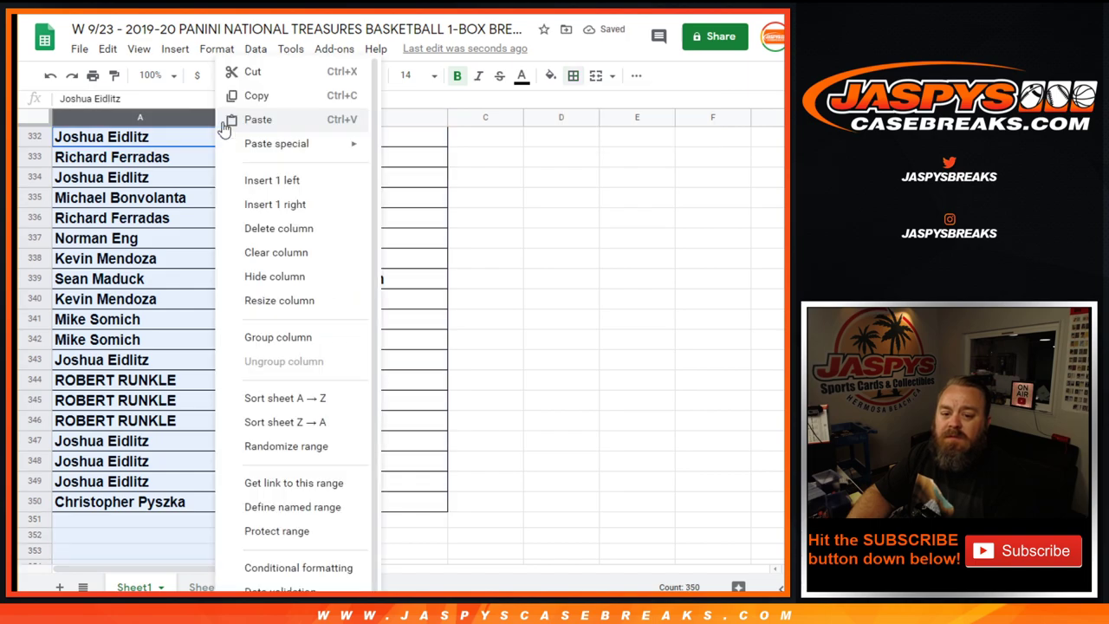
click(298, 396)
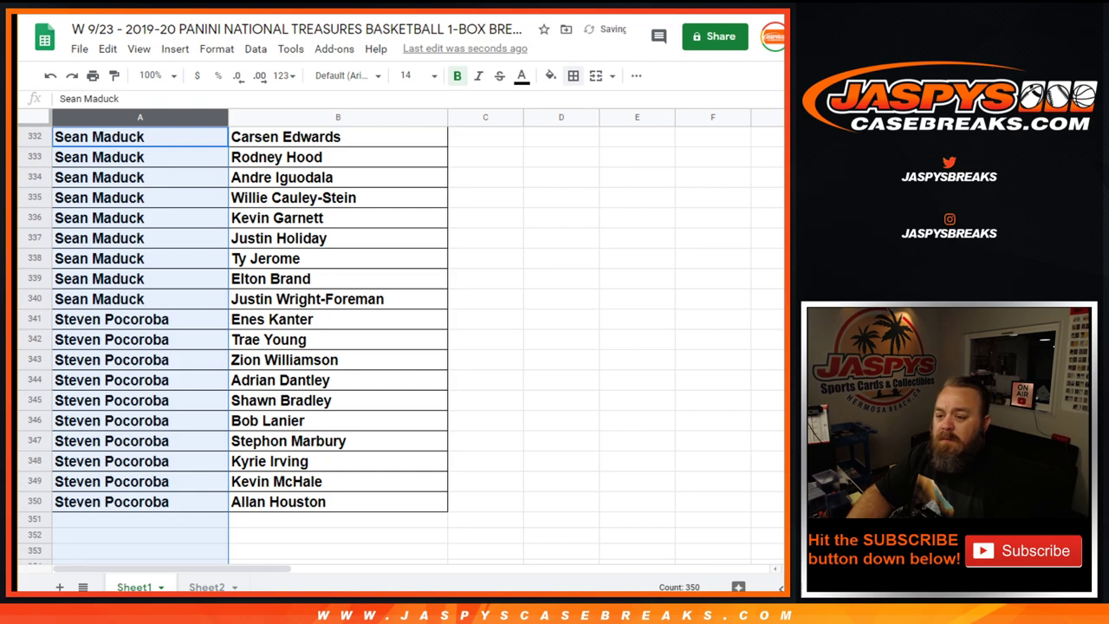
Select the last participant's block in rows 341 to 350 of columns A and B to review the assigned players
scroll(346, 338, up, 2)
scroll(737, 399, down, 3)
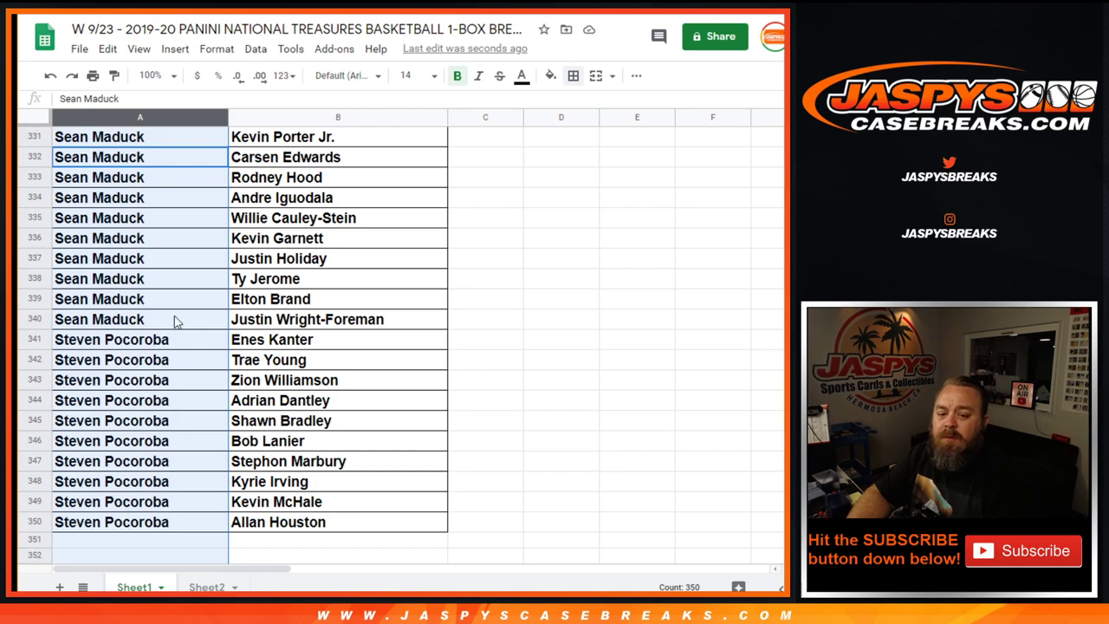
drag(158, 344, 286, 518)
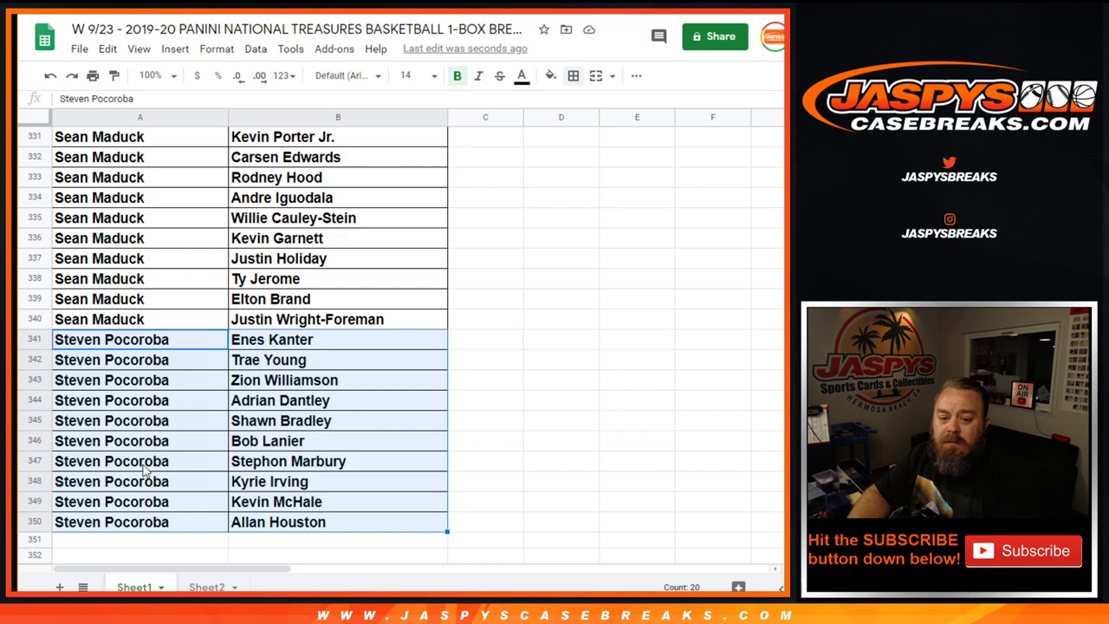
Select the participant block in rows 321 to 340 and read through its assigned players
scroll(145, 468, up, 3)
scroll(144, 467, up, 2)
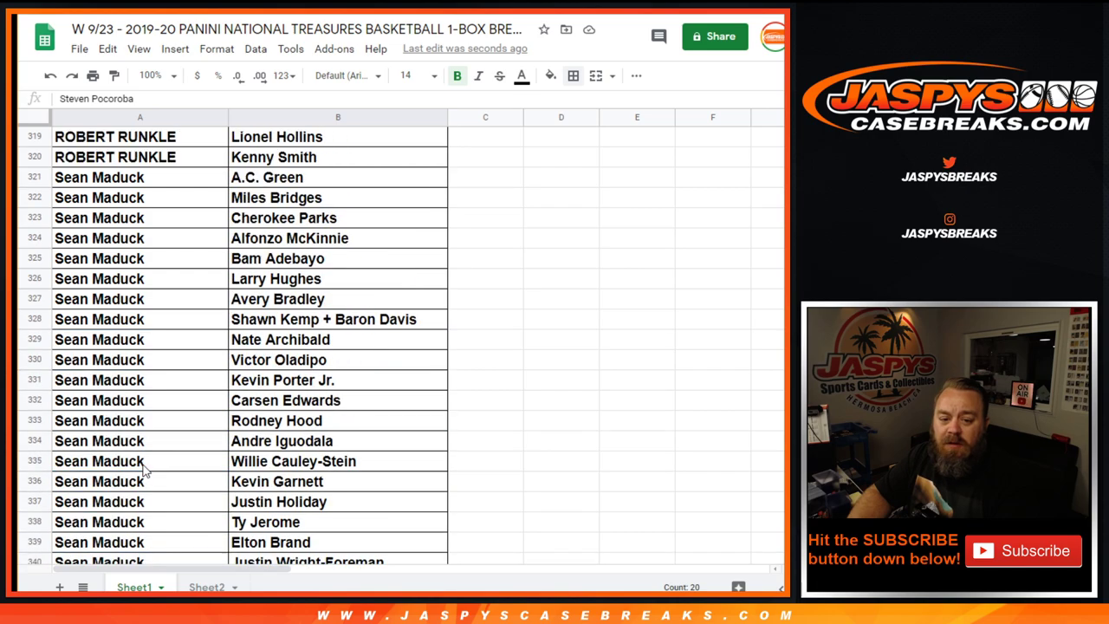
drag(147, 184, 324, 528)
scroll(574, 458, up, 1)
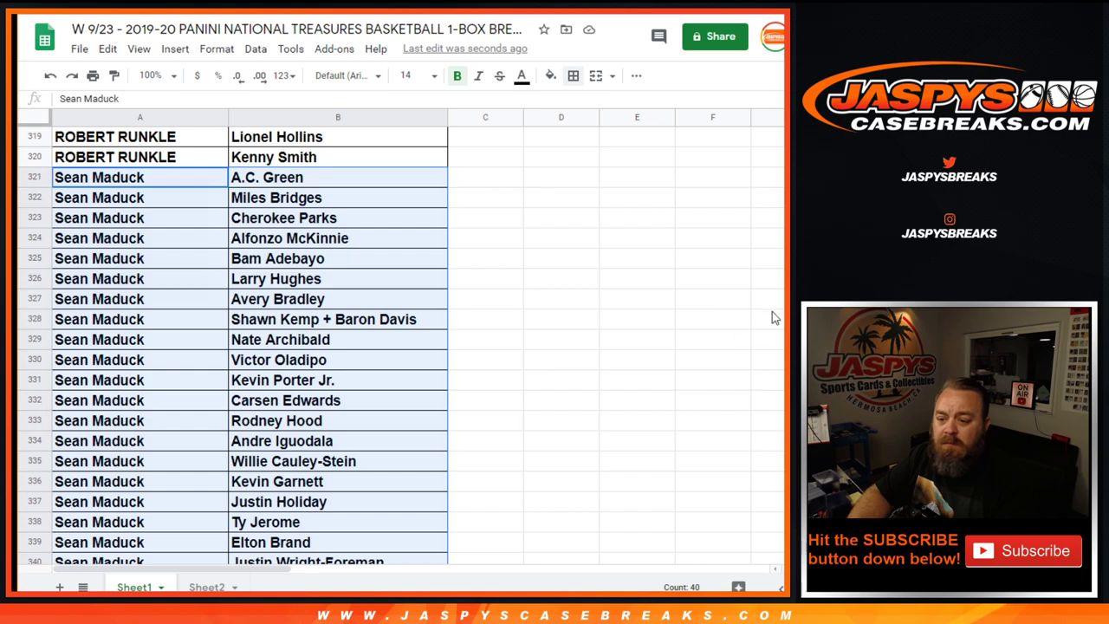
scroll(398, 346, down, 1)
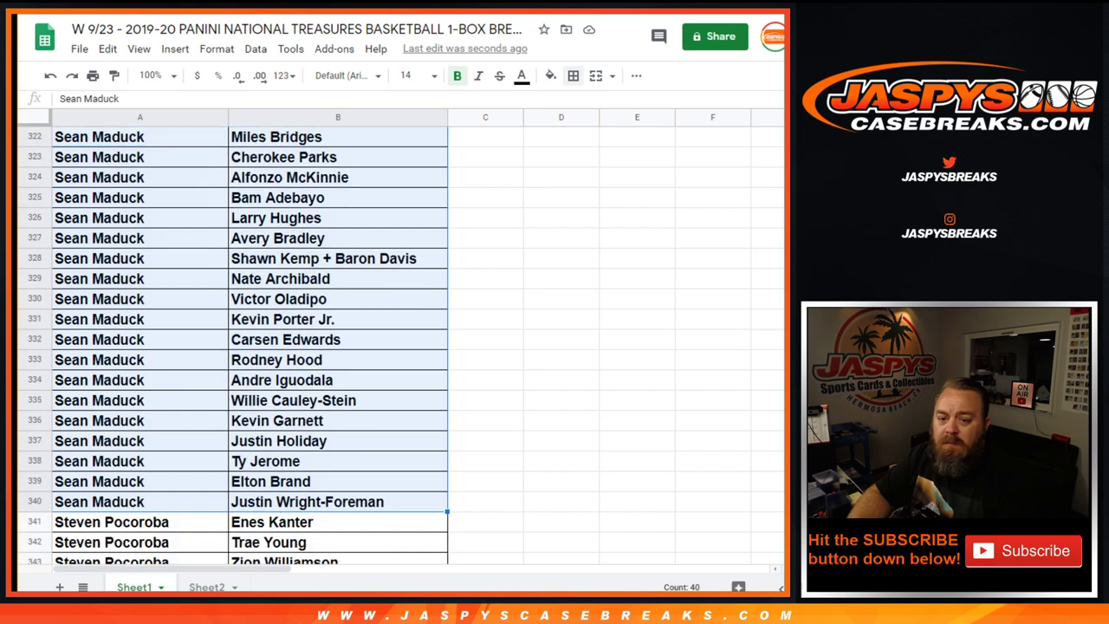
scroll(232, 347, up, 1)
scroll(234, 346, down, 1)
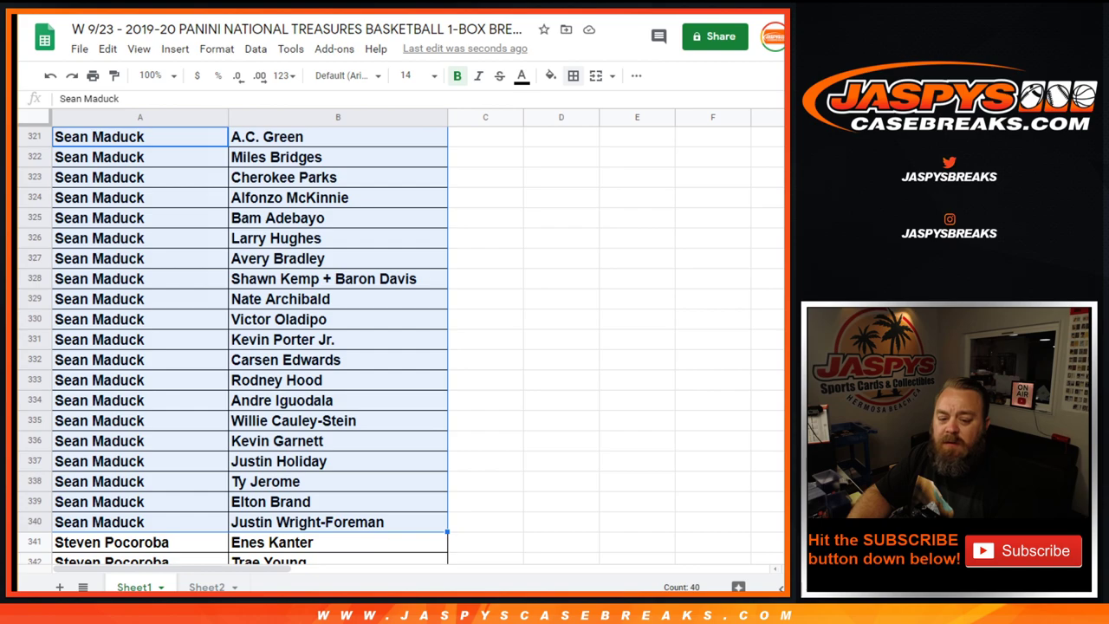
scroll(234, 346, up, 1)
scroll(234, 346, down, 1)
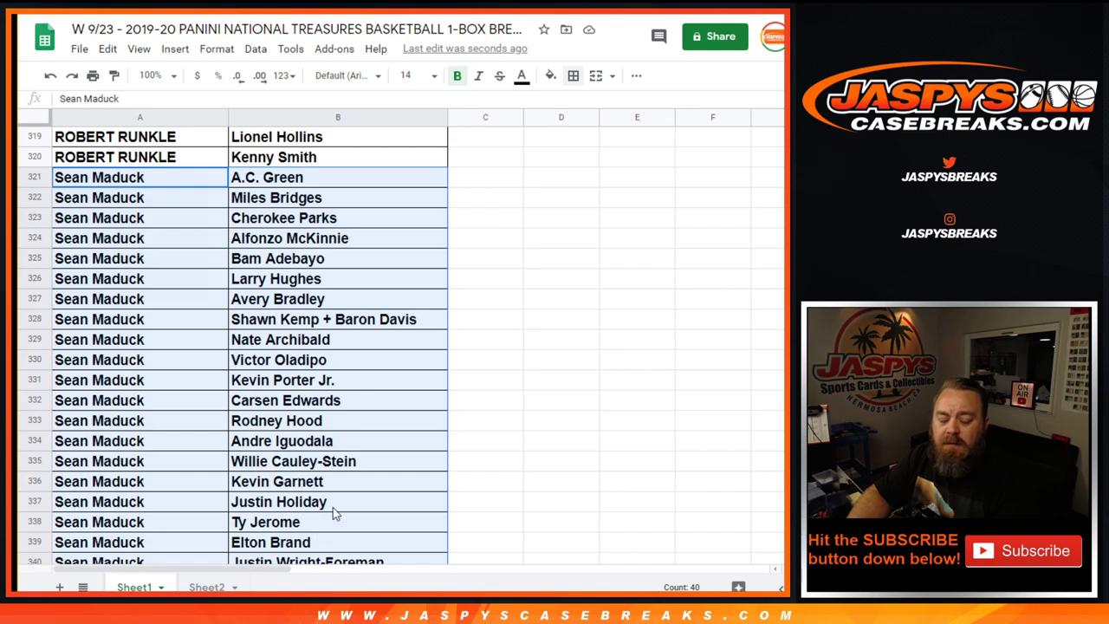
Select the participant block in rows 281 to 320 and read through its players from first to last
scroll(270, 334, up, 4)
scroll(270, 336, up, 12)
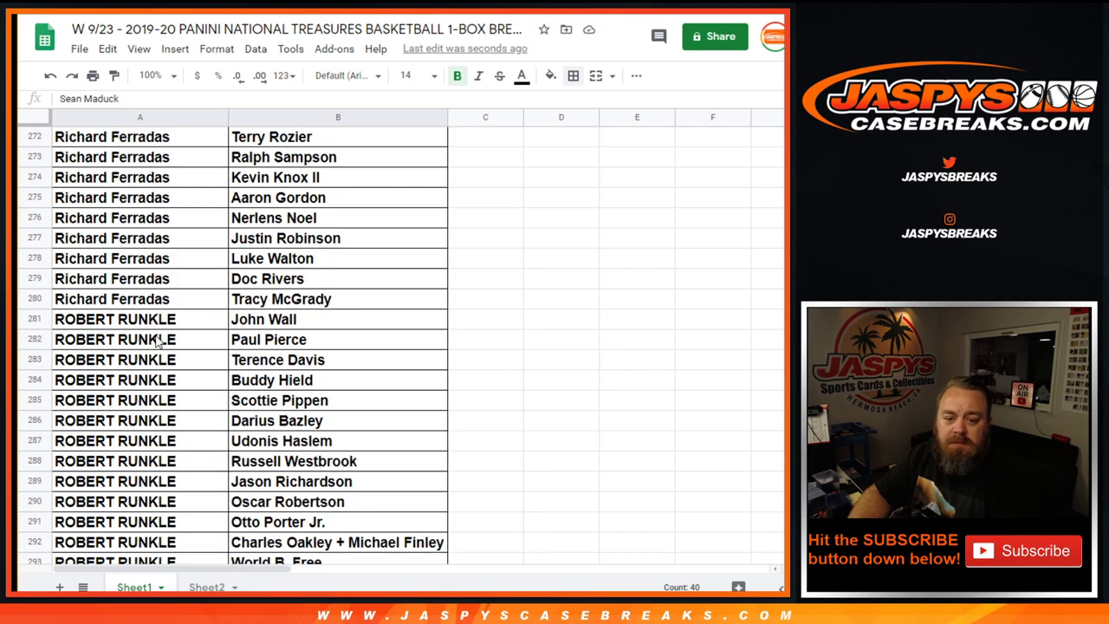
drag(149, 324, 383, 492)
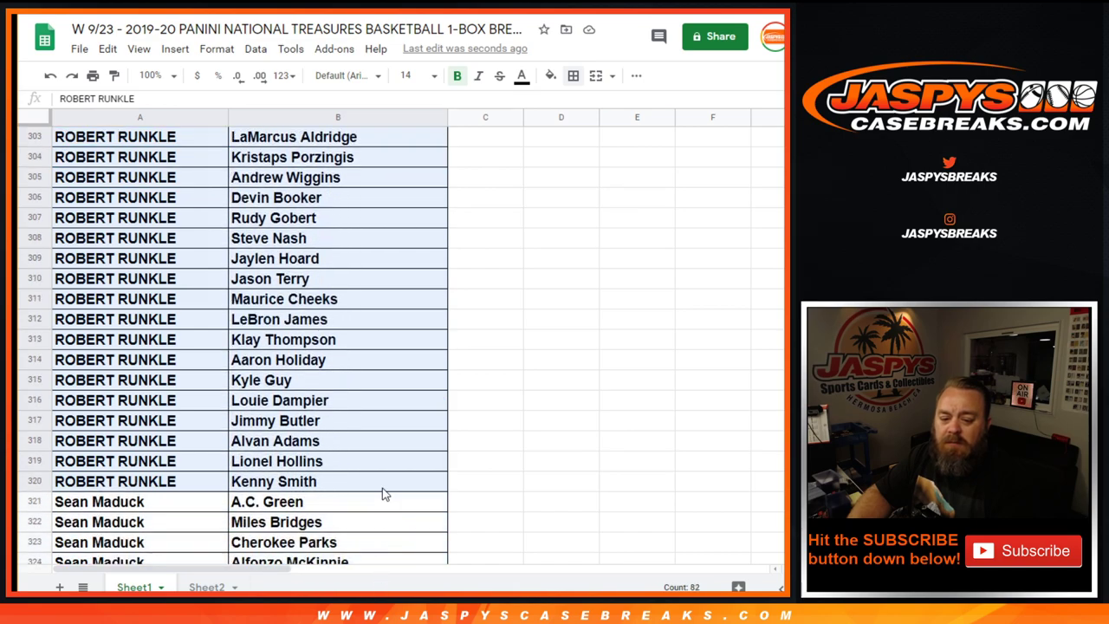
scroll(619, 451, up, 2)
scroll(618, 451, up, 5)
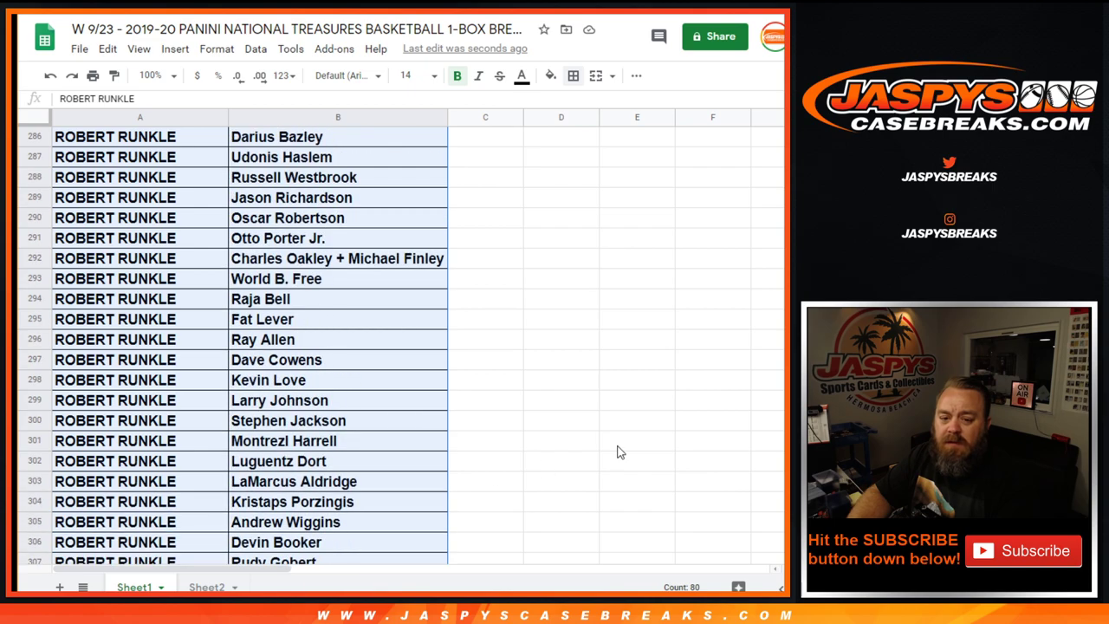
scroll(618, 452, up, 1)
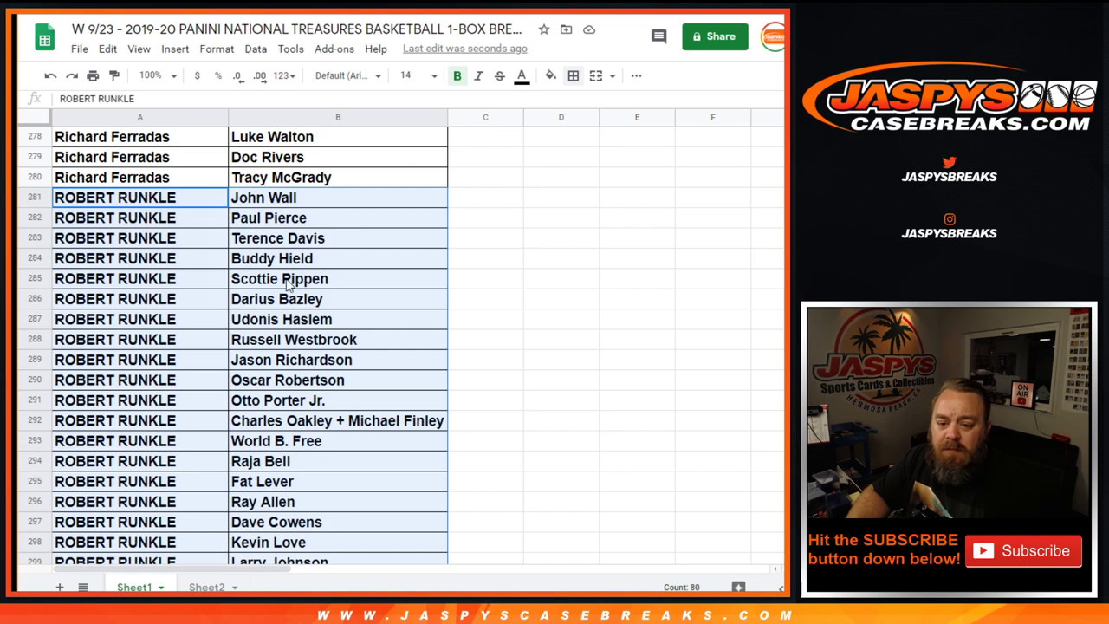
scroll(462, 394, down, 1)
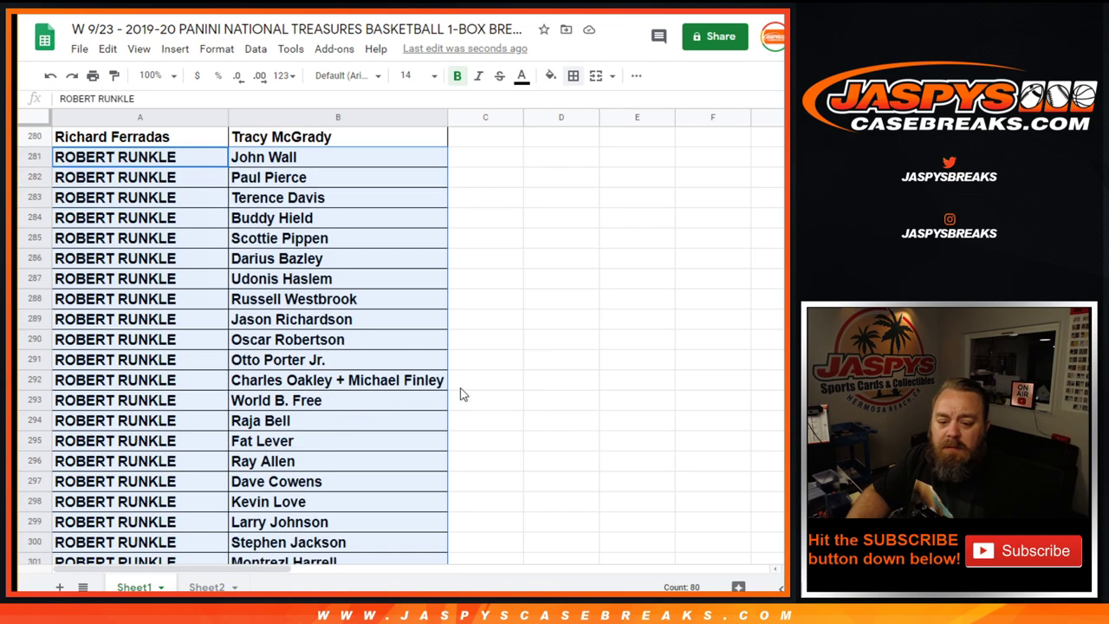
scroll(462, 394, down, 1)
scroll(406, 366, down, 2)
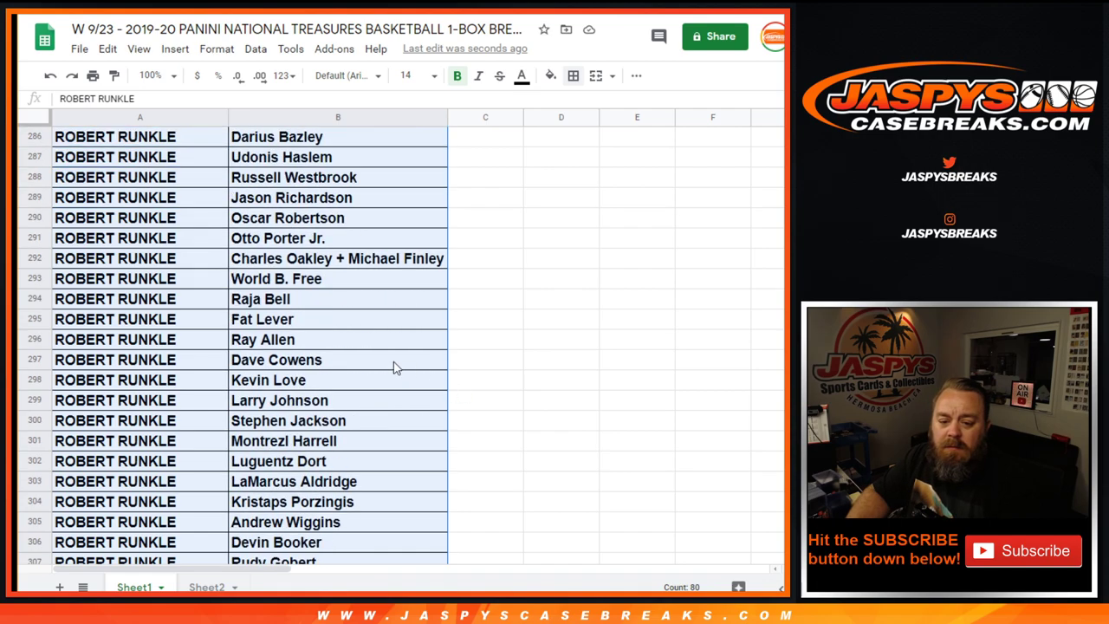
scroll(383, 364, down, 1)
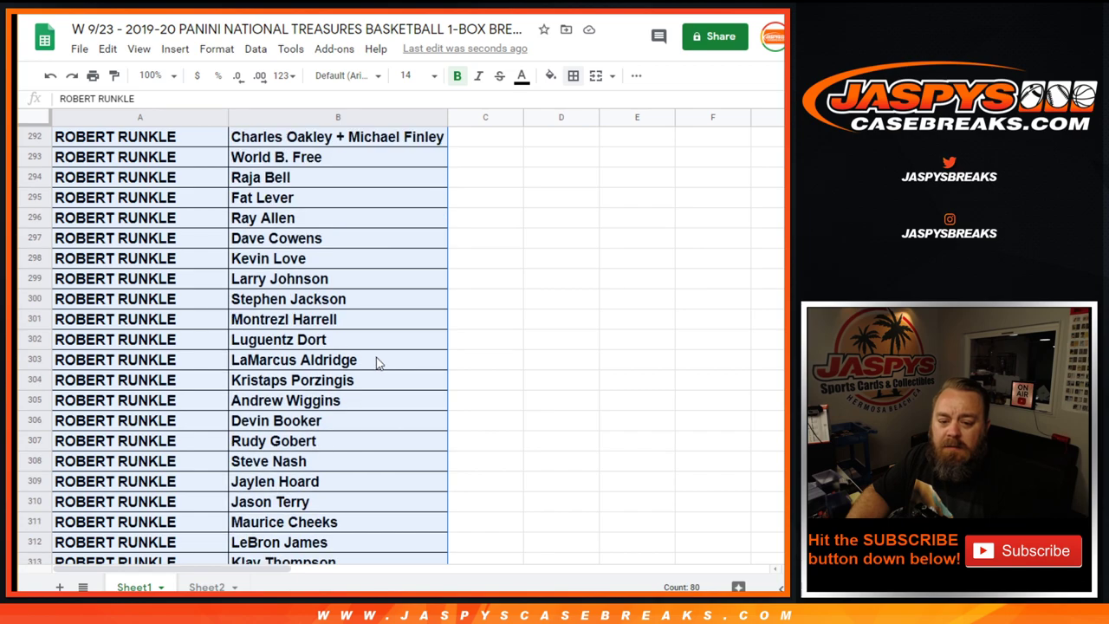
scroll(267, 362, down, 2)
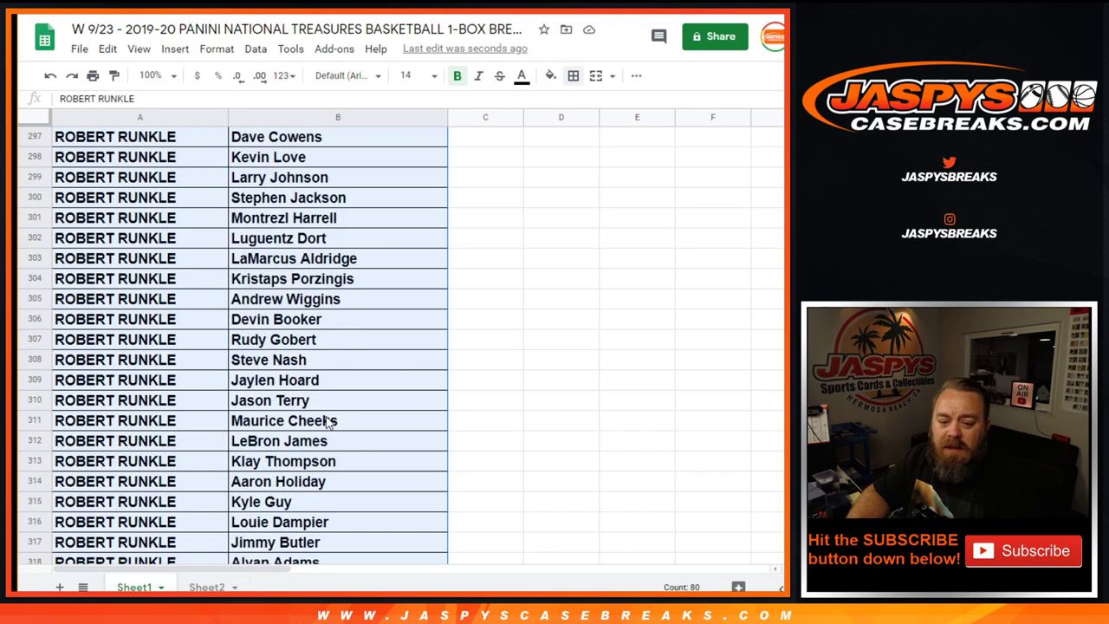
scroll(291, 411, down, 1)
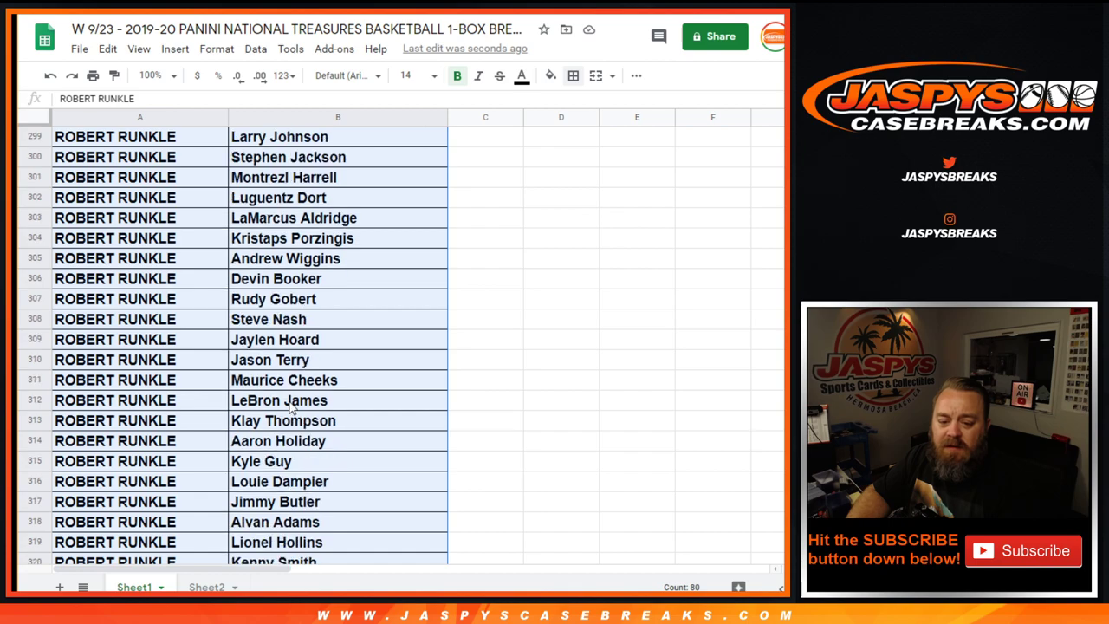
scroll(288, 404, down, 2)
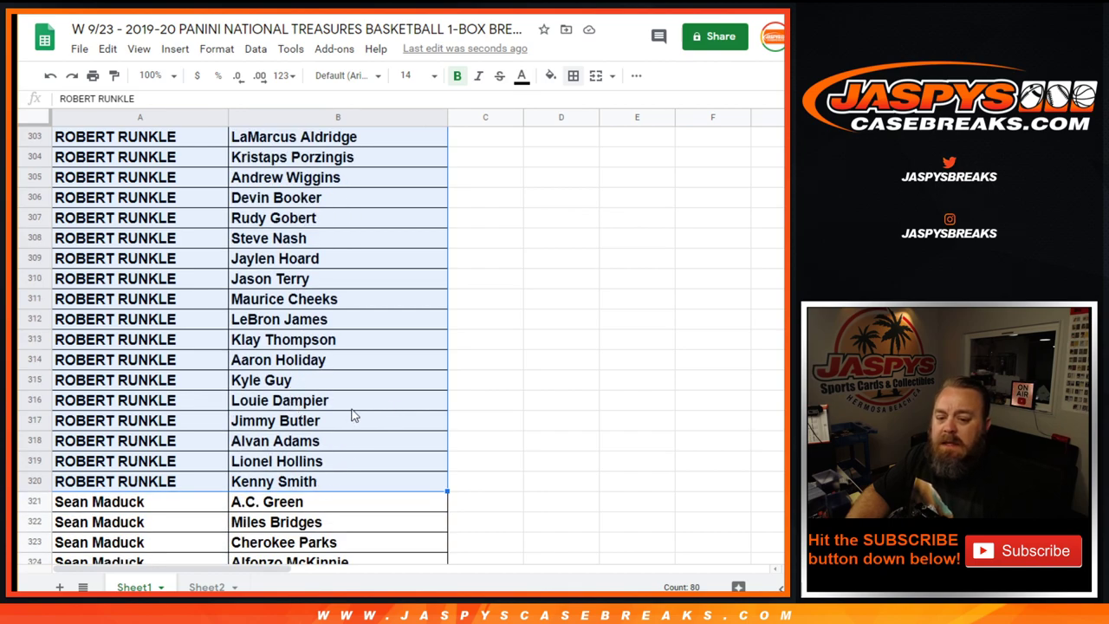
Select the participant block in rows 251 to 280 and read through its players from the end up to the first
scroll(353, 416, up, 5)
scroll(353, 417, up, 20)
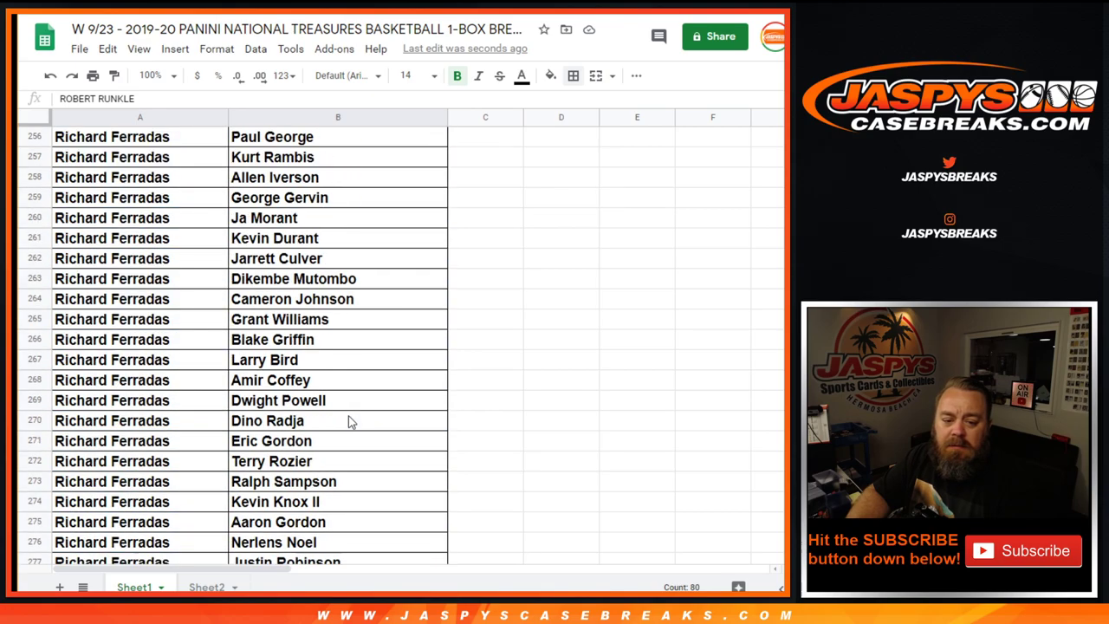
scroll(350, 420, up, 3)
scroll(184, 412, down, 3)
drag(184, 346, 367, 329)
scroll(413, 414, up, 4)
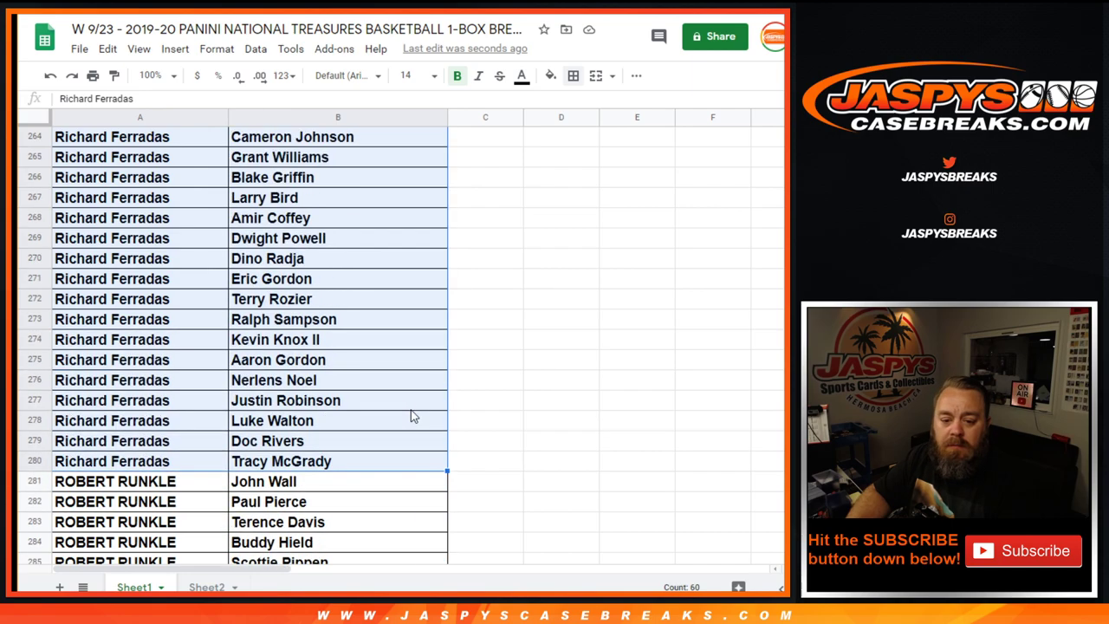
scroll(411, 415, up, 1)
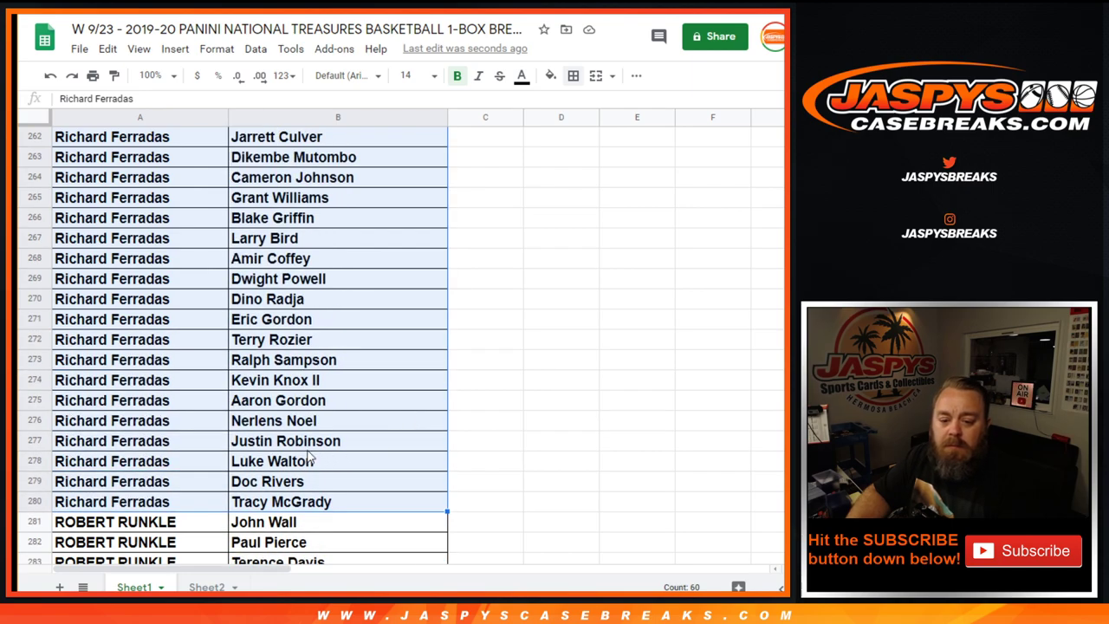
scroll(310, 459, up, 2)
scroll(312, 460, up, 1)
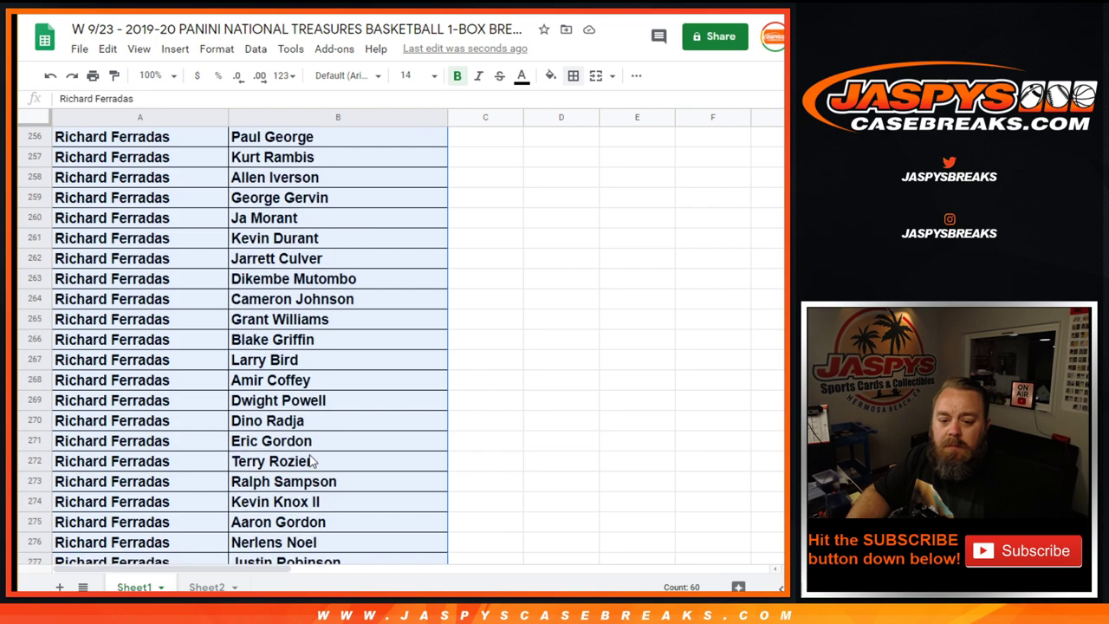
scroll(313, 461, up, 2)
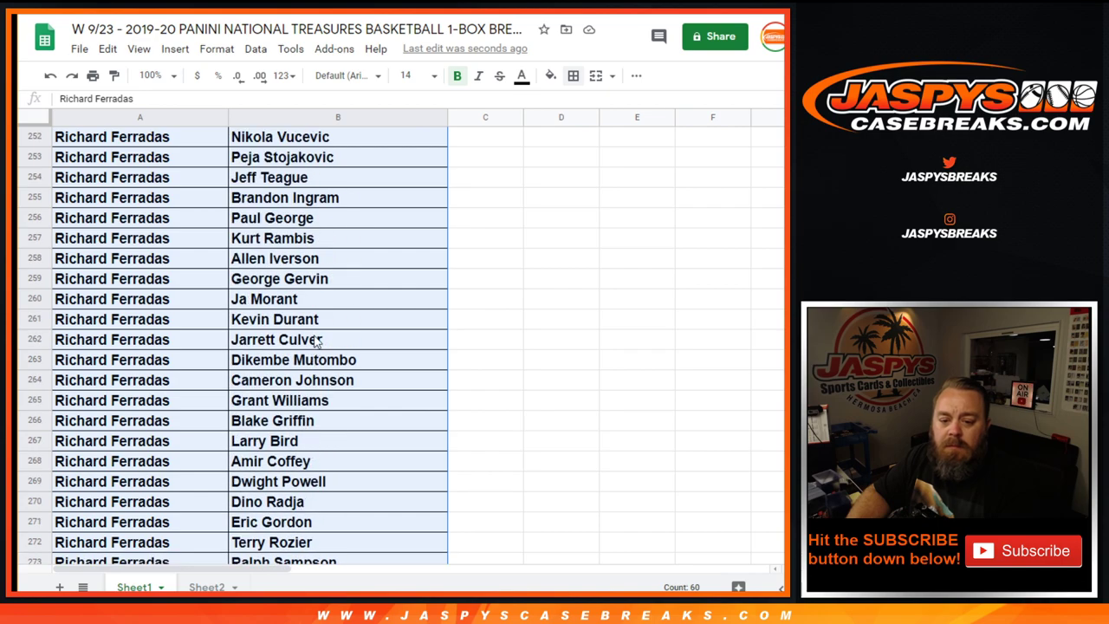
scroll(316, 343, up, 1)
scroll(308, 366, up, 2)
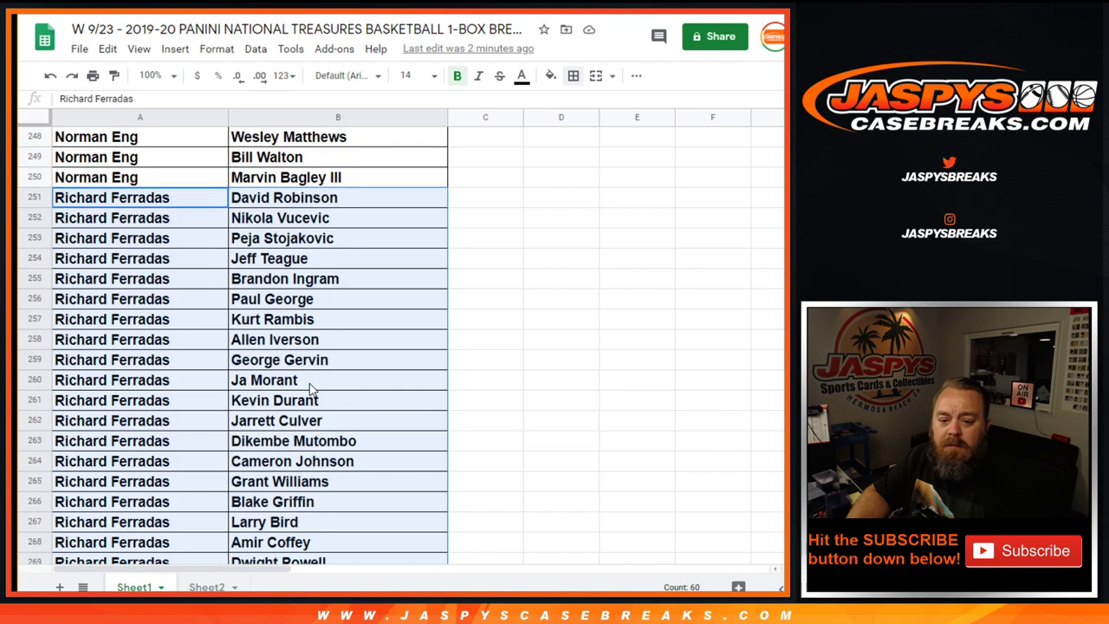
scroll(295, 381, up, 2)
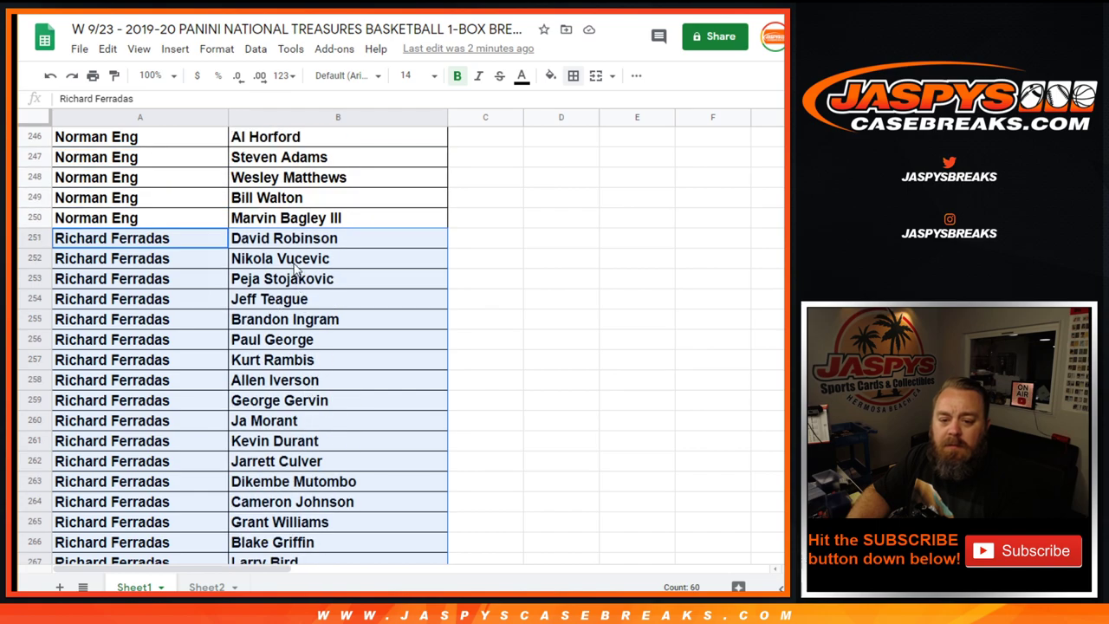
Review the two preceding participants' players by selecting their blocks one at a time: rows 241 to 250 and rows 216 to 240
scroll(260, 295, up, 5)
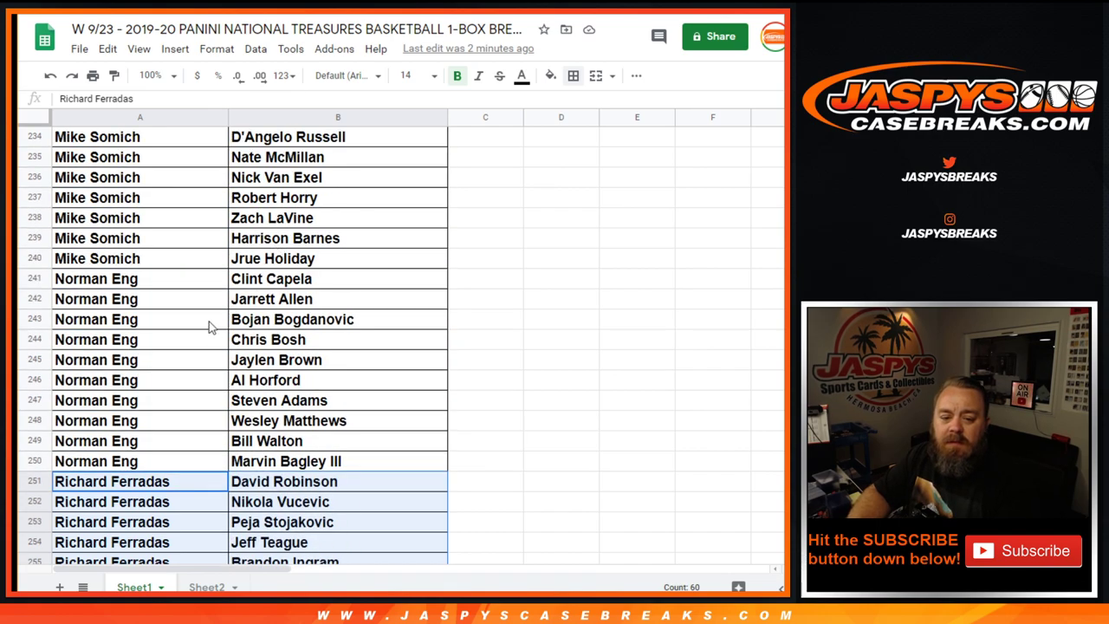
drag(136, 285, 283, 466)
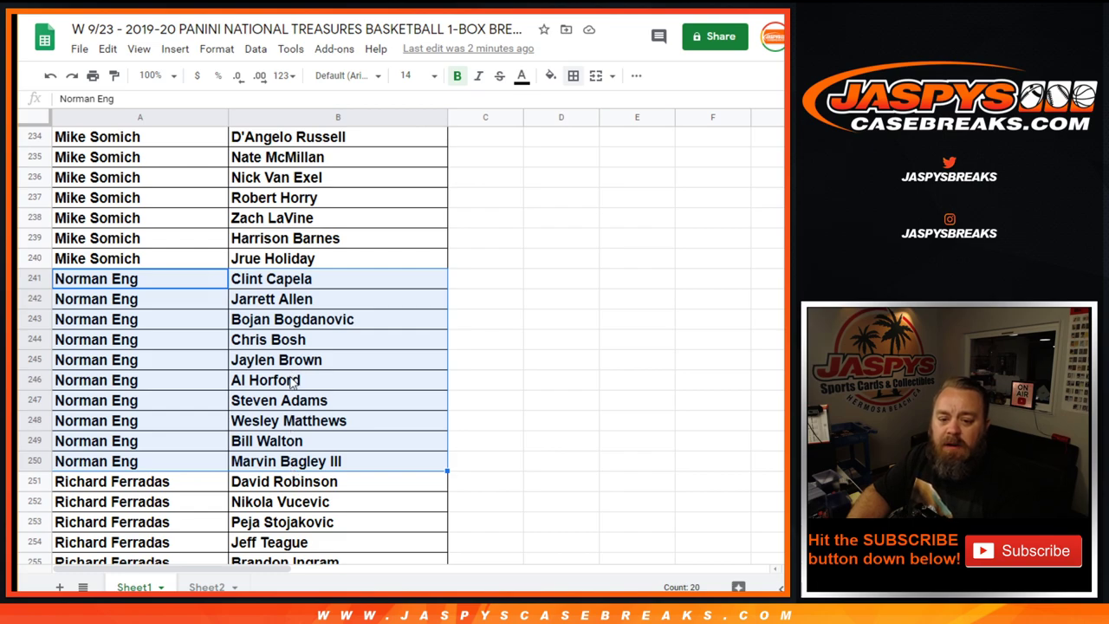
scroll(293, 382, up, 8)
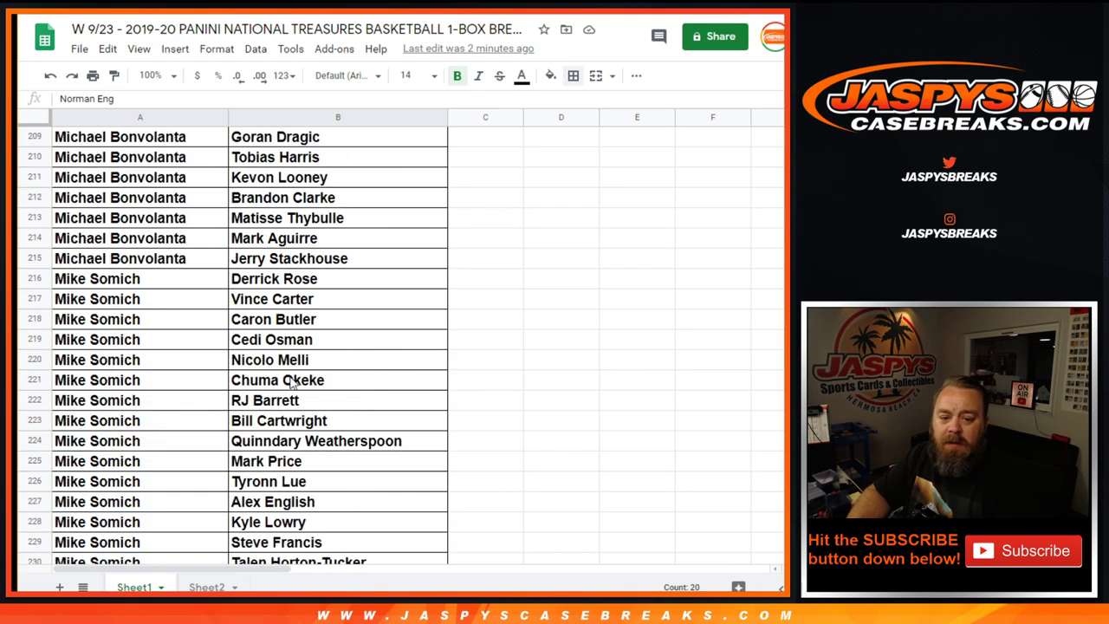
scroll(293, 382, up, 1)
drag(168, 322, 321, 470)
scroll(310, 509, up, 2)
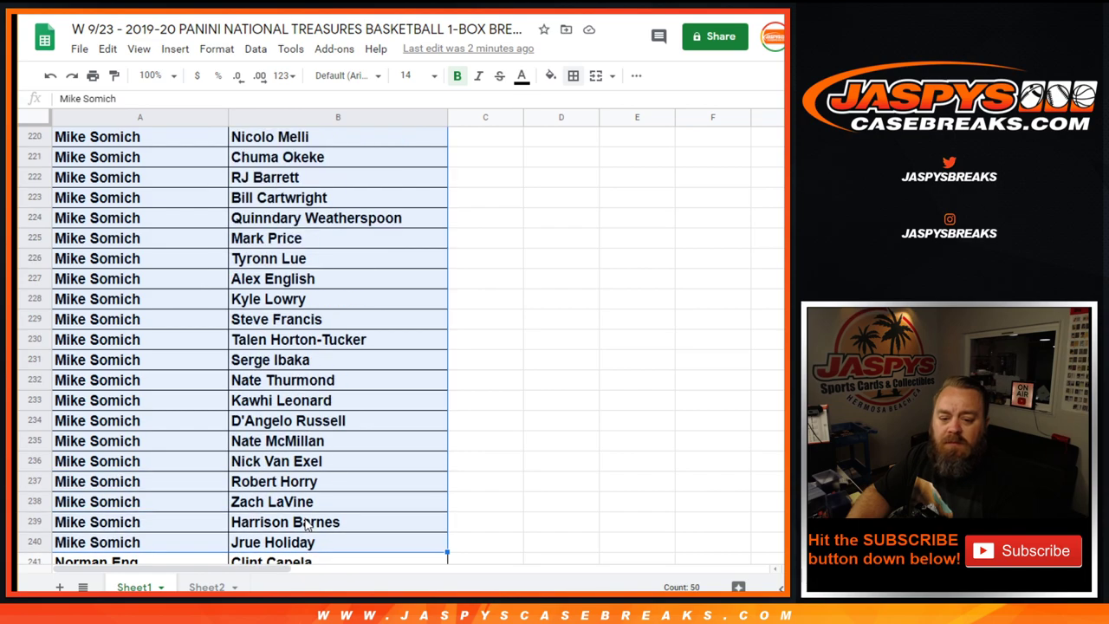
scroll(308, 459, up, 1)
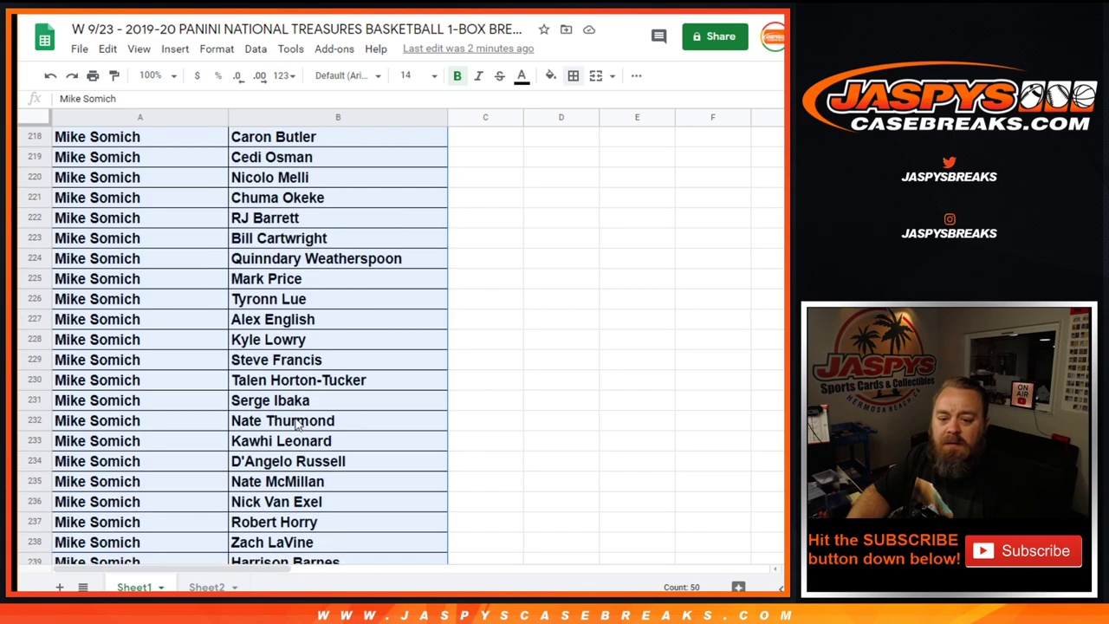
scroll(297, 422, up, 3)
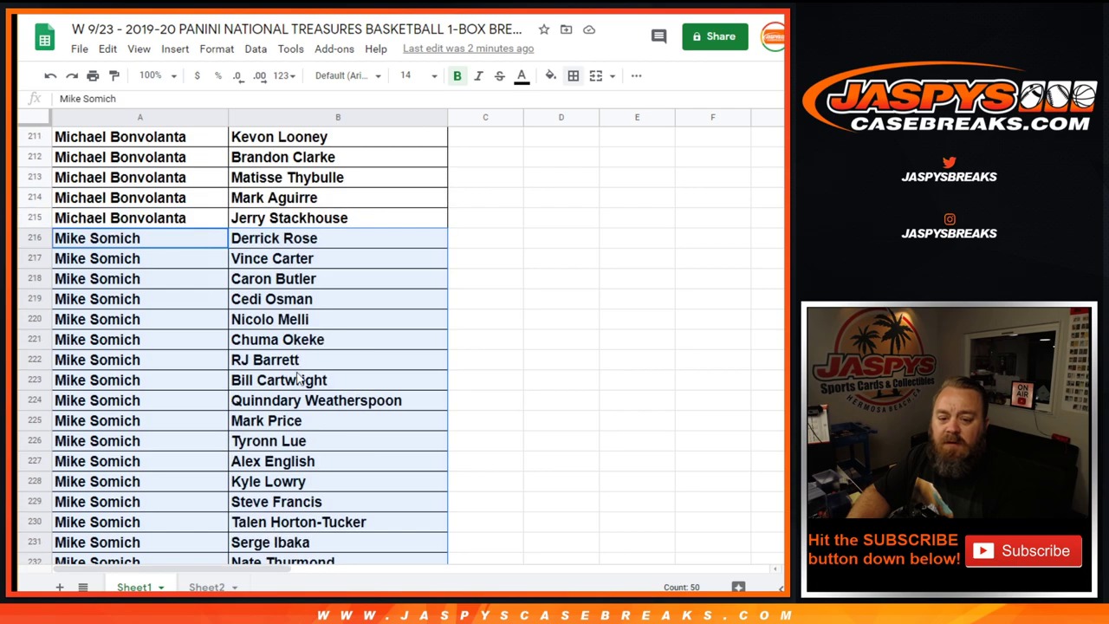
Review the participant block in rows 206 to 215 and the early bird block in rows 201 to 205 by selecting each
scroll(275, 353, up, 3)
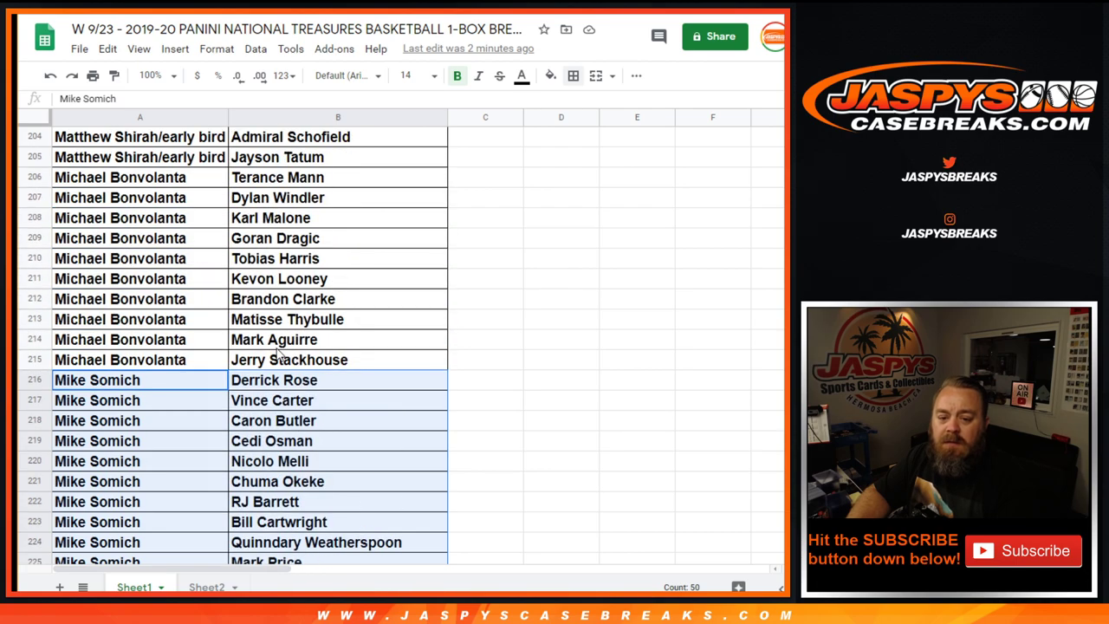
click(286, 364)
drag(255, 359, 187, 178)
scroll(354, 292, up, 1)
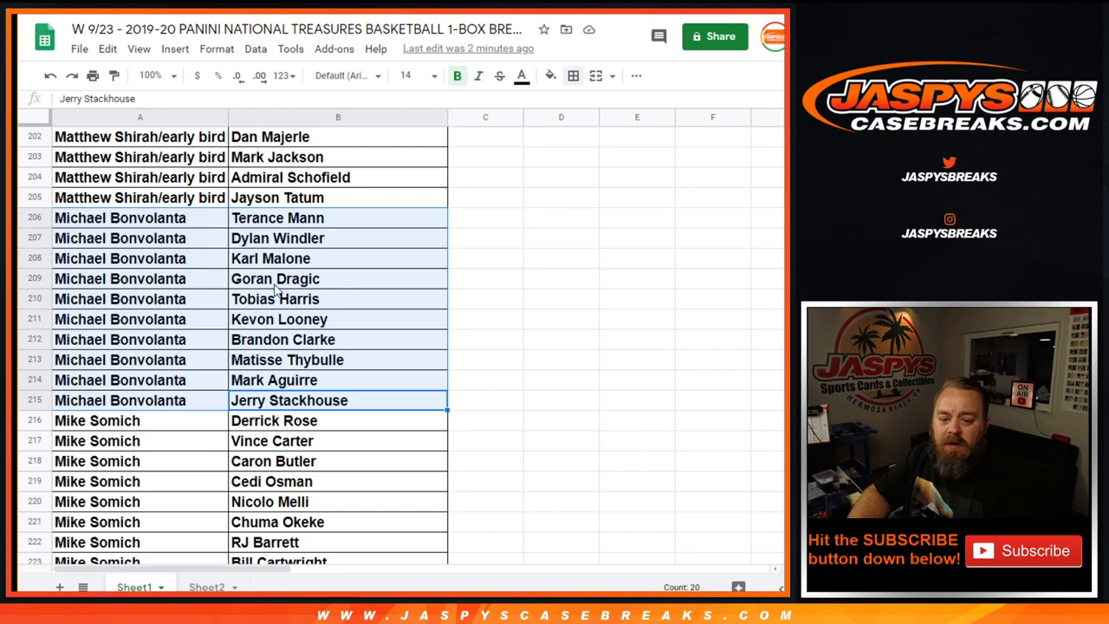
scroll(294, 368, up, 4)
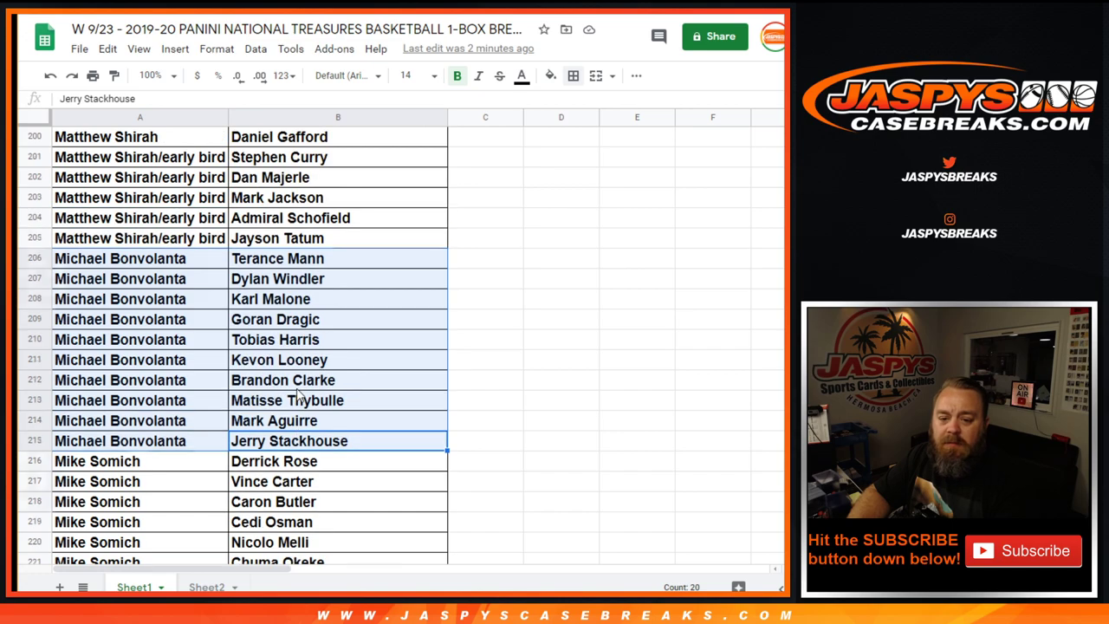
drag(178, 323, 292, 407)
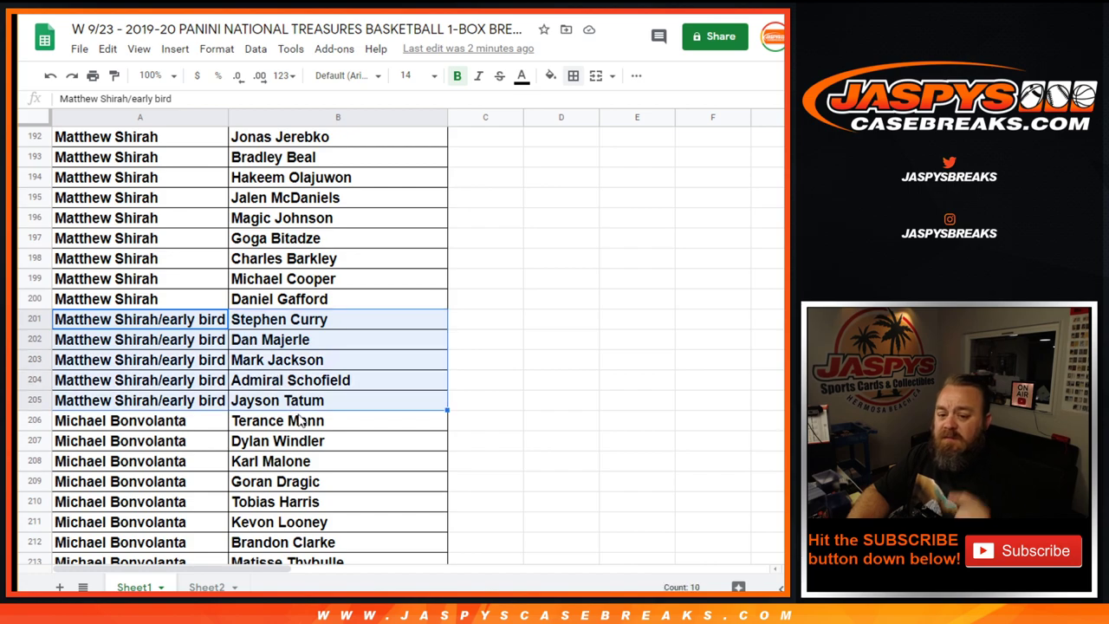
scroll(299, 416, up, 3)
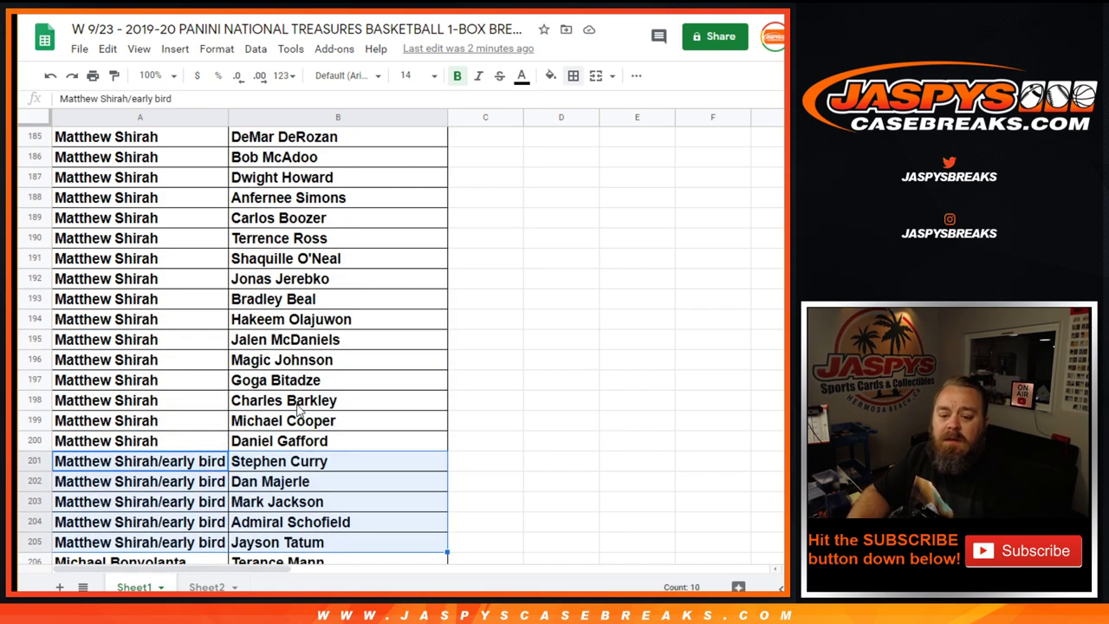
Select the participant block in rows 176 to 200 and read through its players from first to last
drag(292, 440, 149, 298)
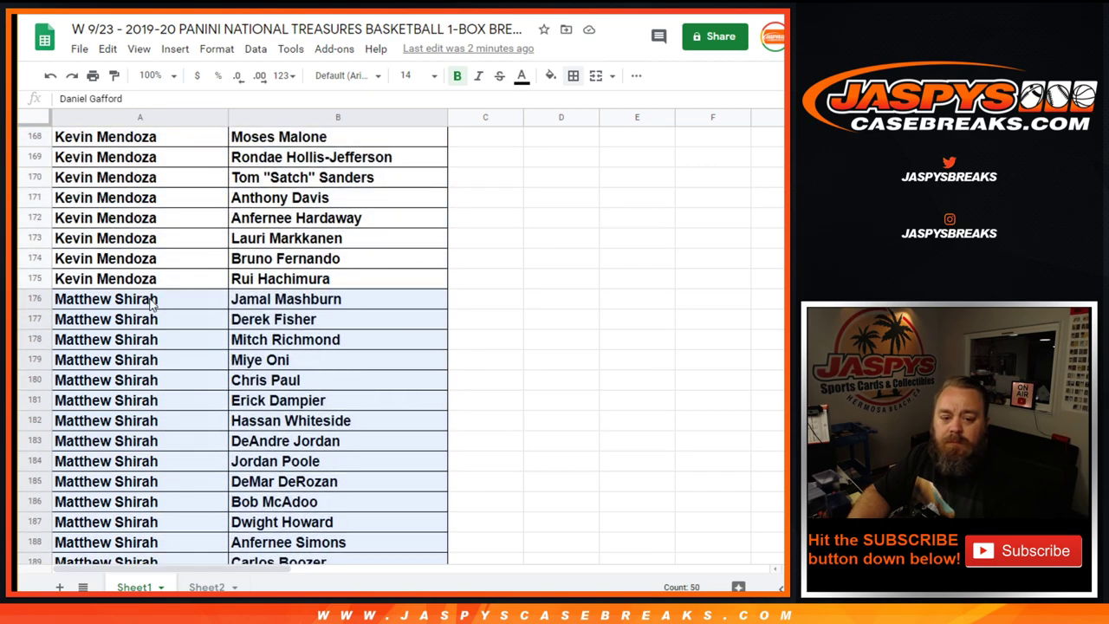
scroll(286, 355, down, 3)
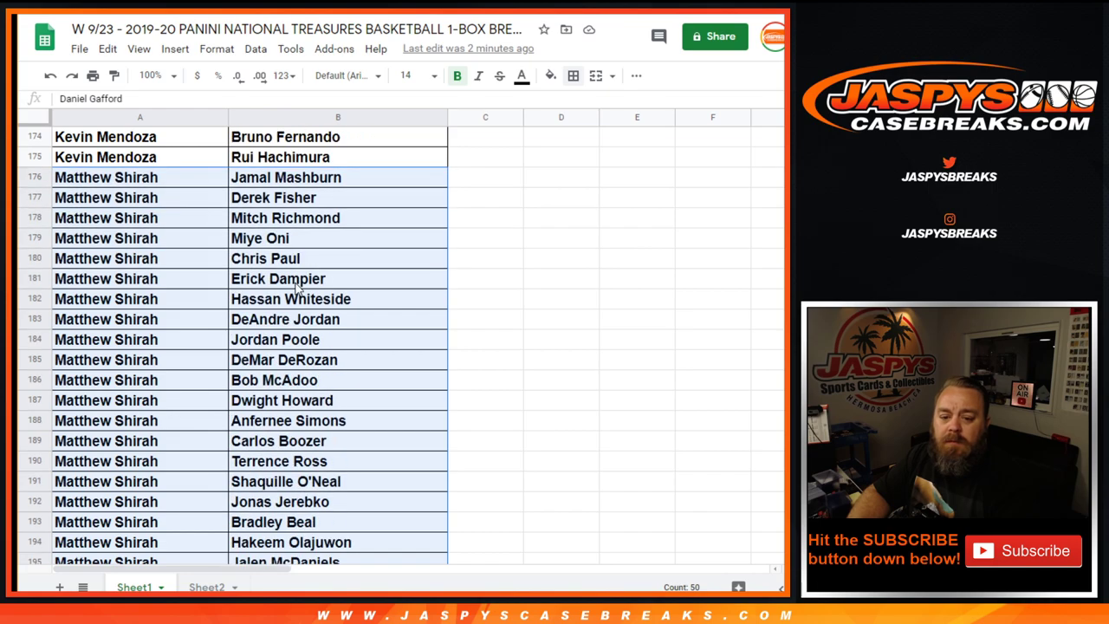
scroll(321, 282, down, 2)
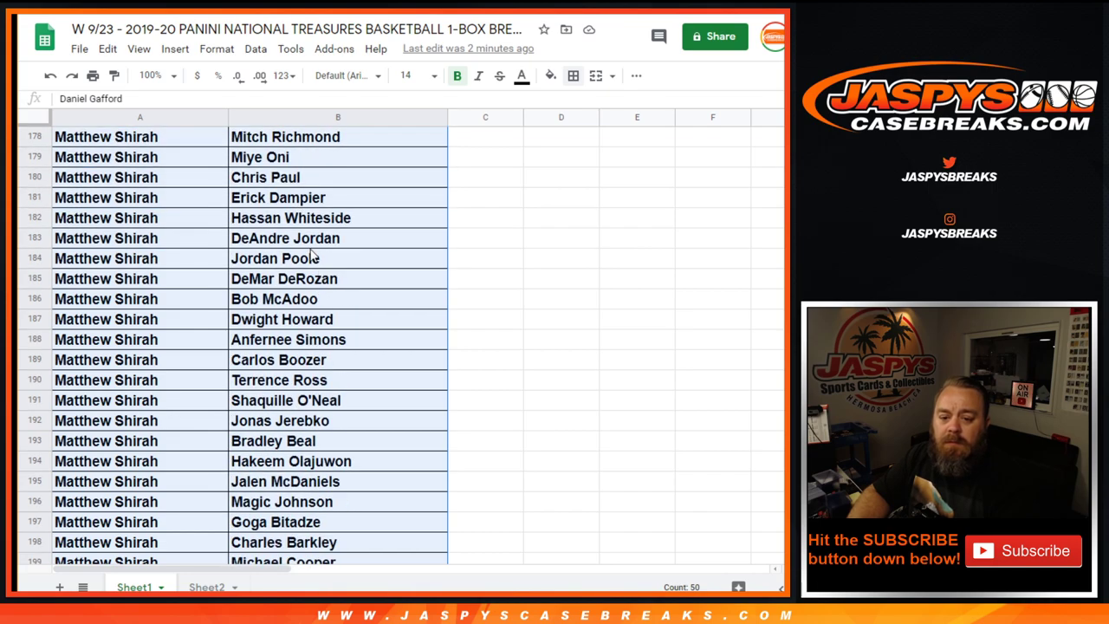
scroll(299, 247, down, 2)
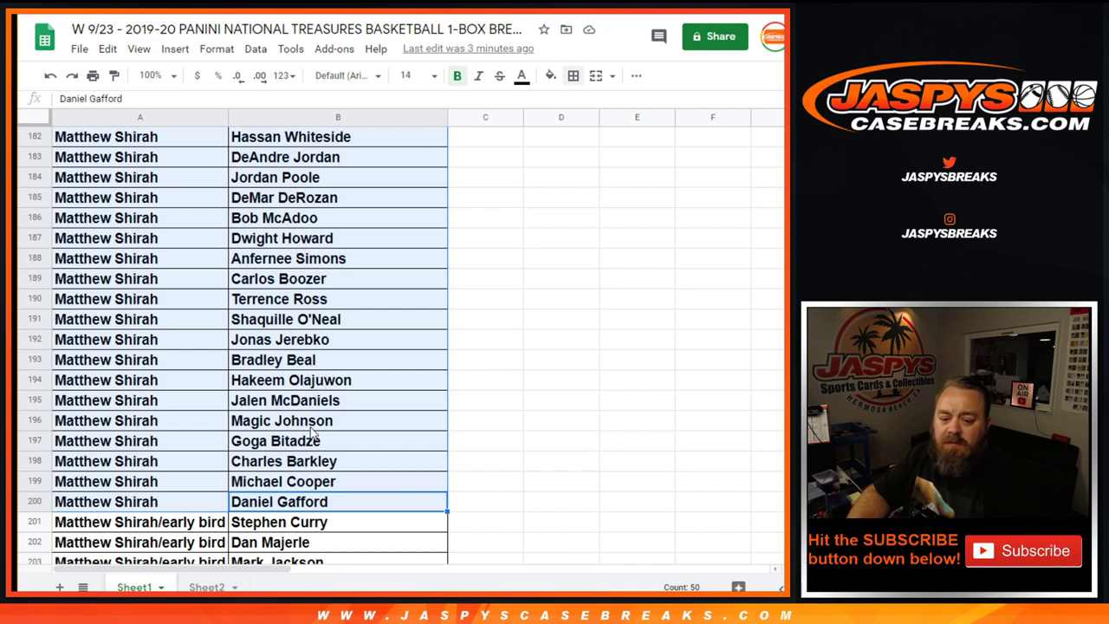
Select the preceding participant's block in rows 156 to 175 and review its players
scroll(308, 484, up, 10)
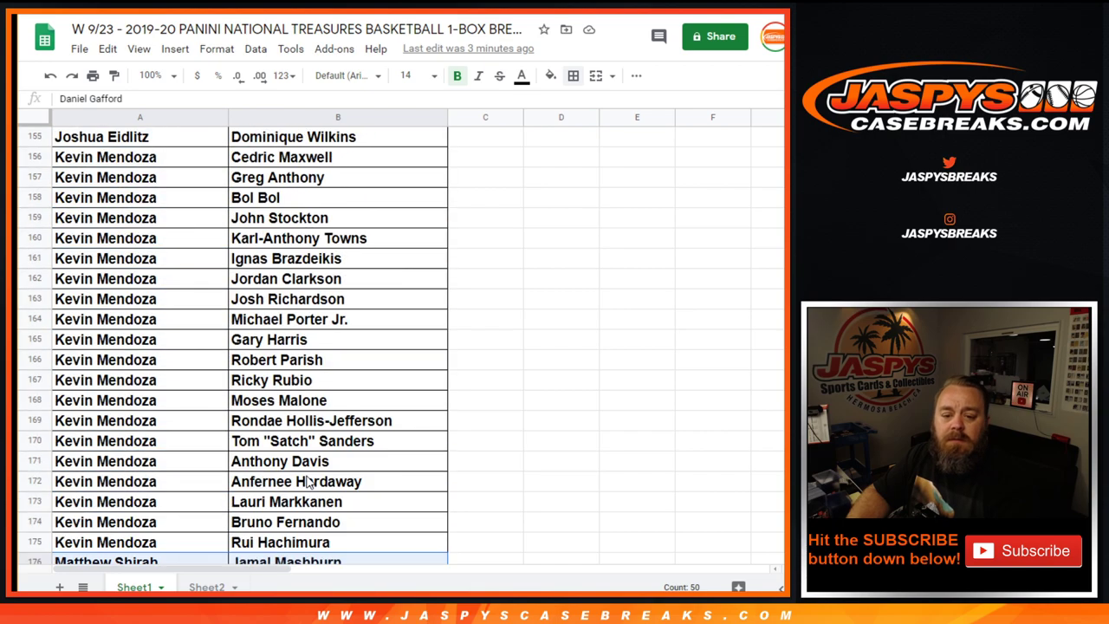
scroll(309, 483, down, 1)
drag(305, 504, 170, 280)
scroll(292, 299, down, 3)
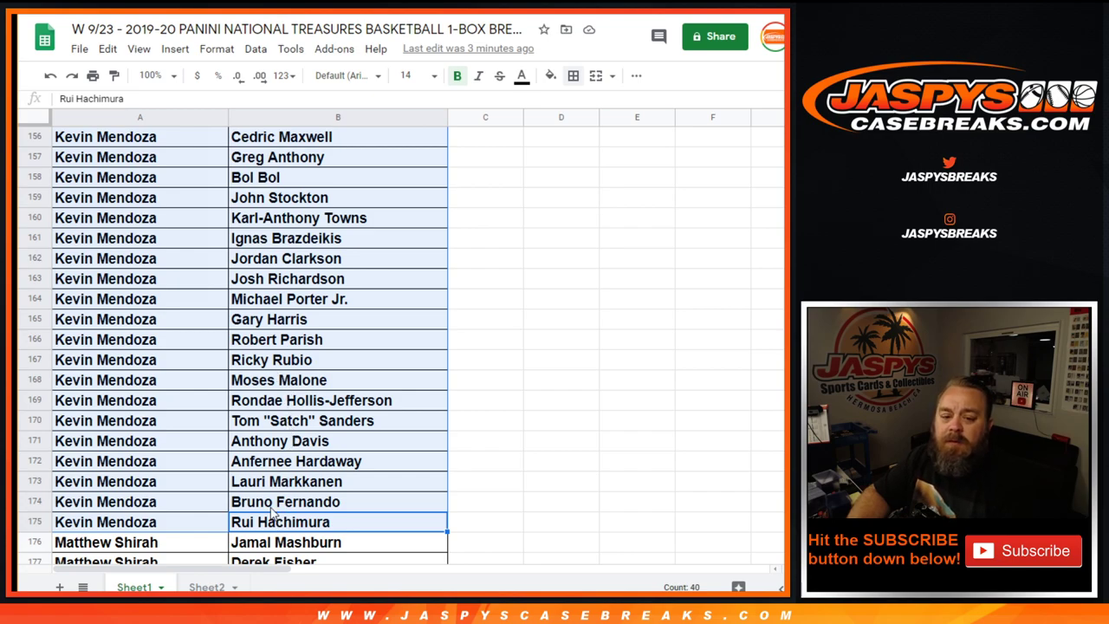
Select the large participant block in rows 46 to 155 and read through all its players from first to last
scroll(270, 513, up, 7)
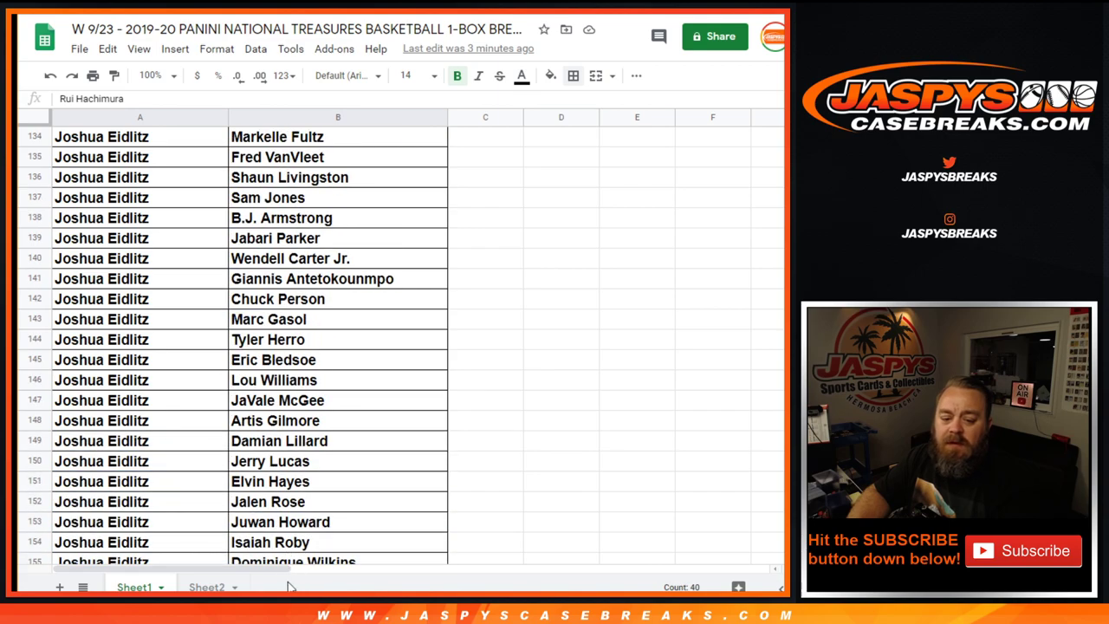
scroll(294, 545, down, 1)
drag(298, 527, 167, 305)
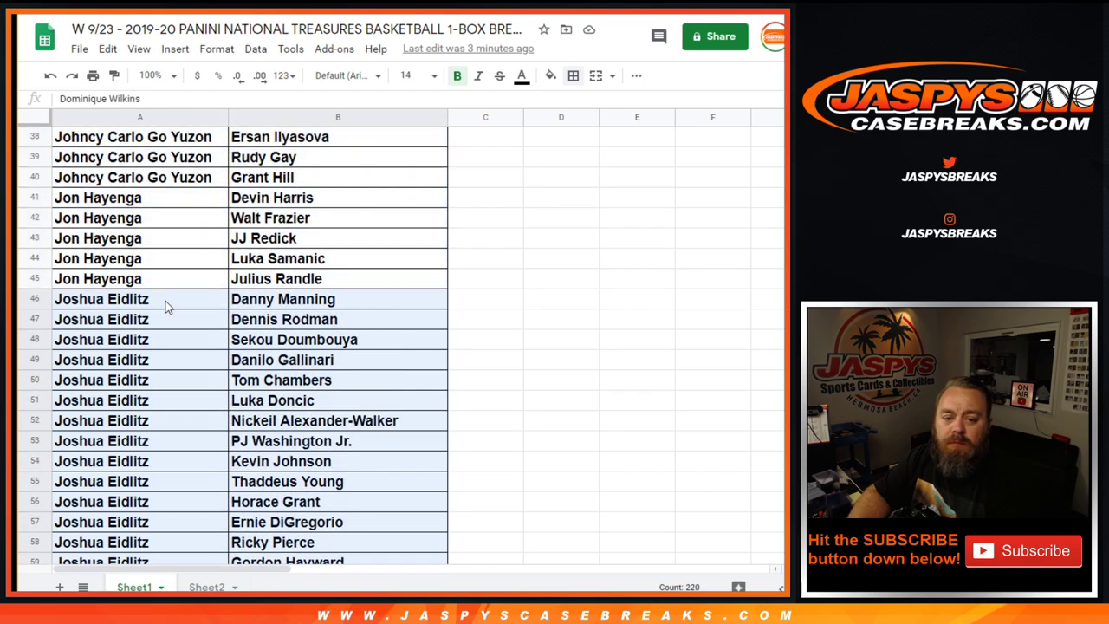
scroll(570, 295, down, 1)
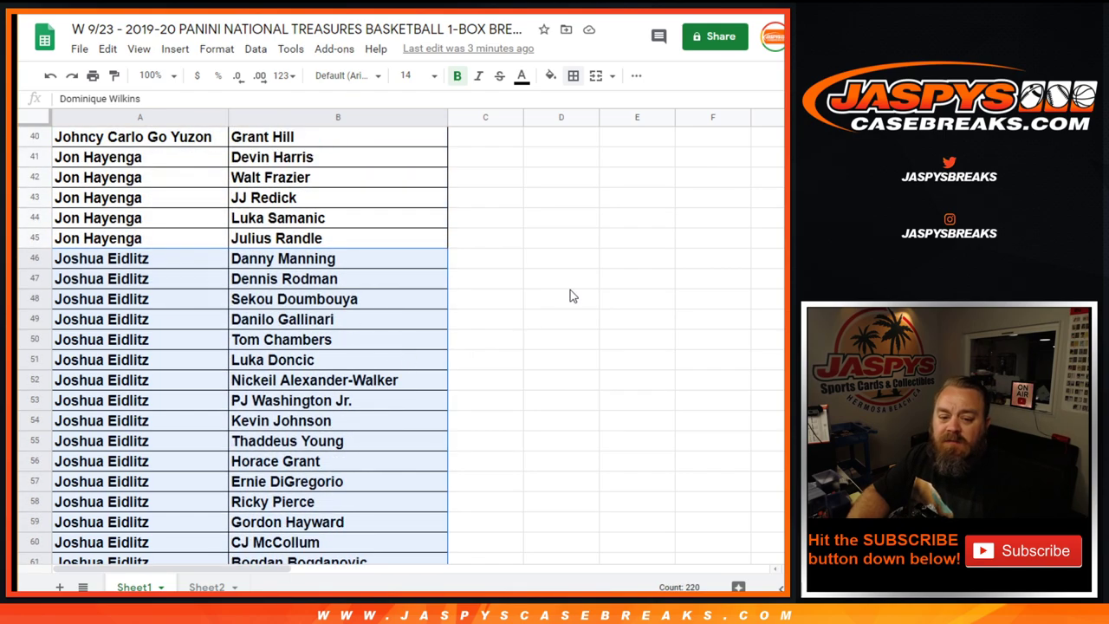
scroll(567, 292, down, 2)
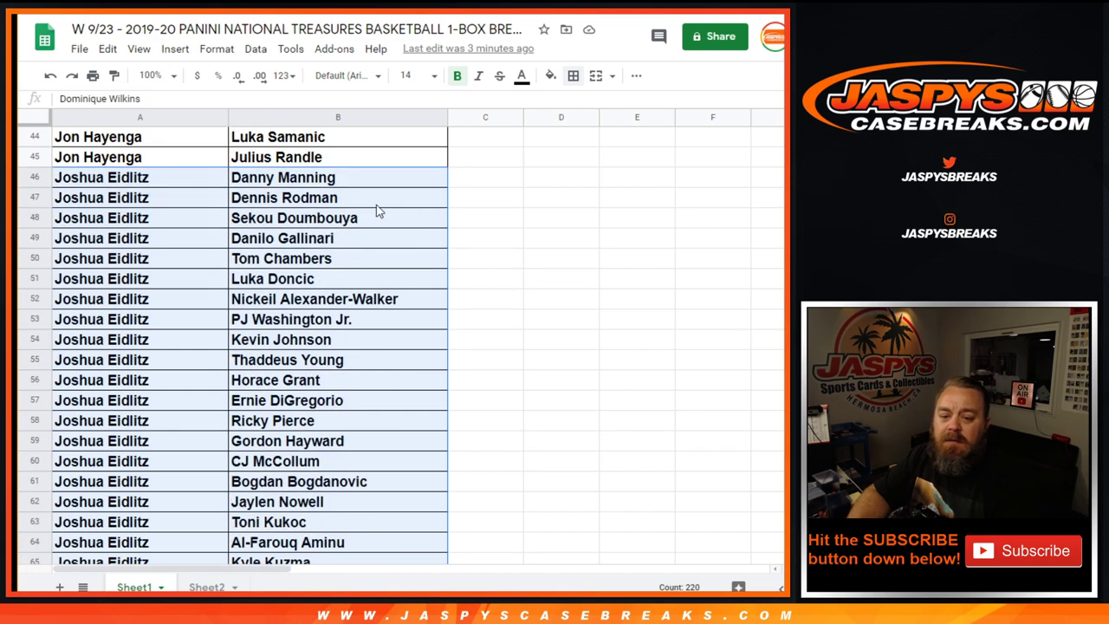
scroll(329, 220, down, 1)
scroll(317, 266, down, 1)
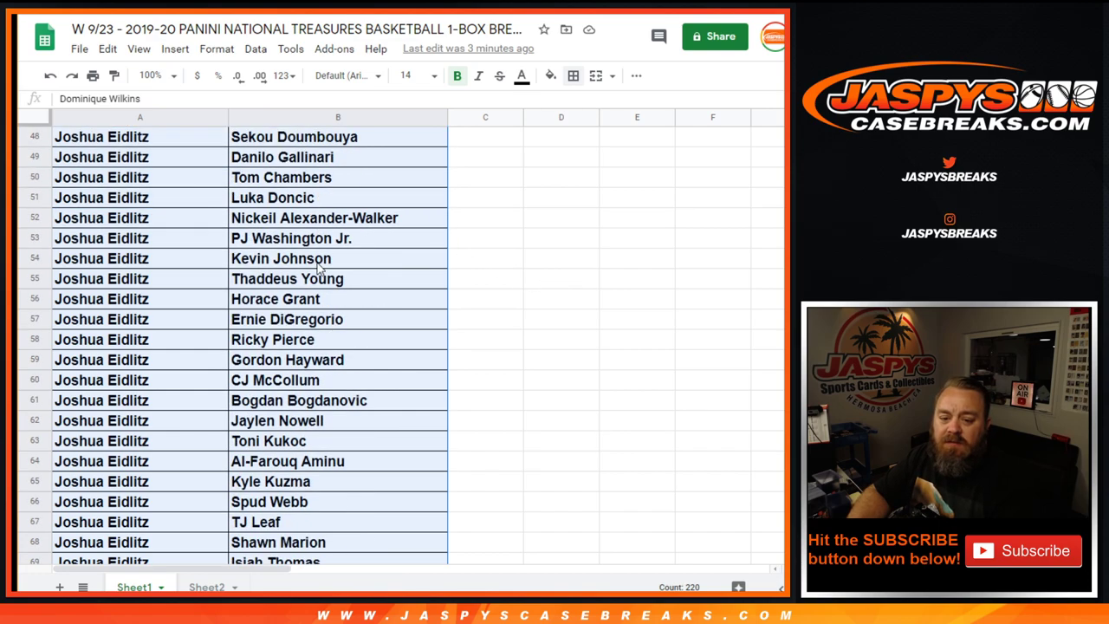
scroll(307, 245, down, 4)
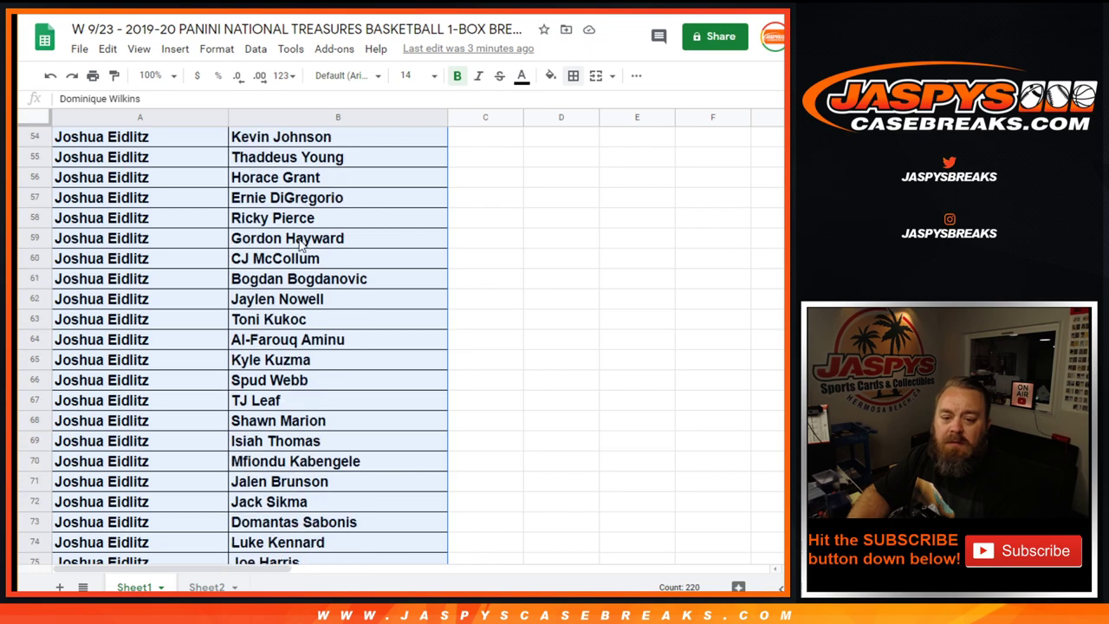
scroll(301, 245, down, 1)
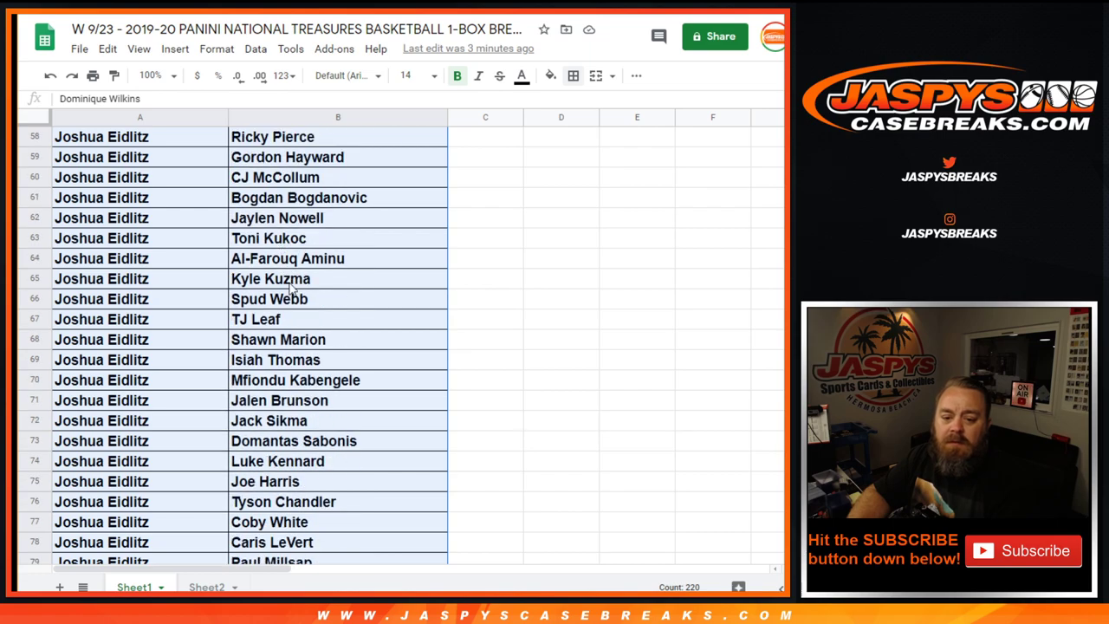
scroll(297, 311, down, 2)
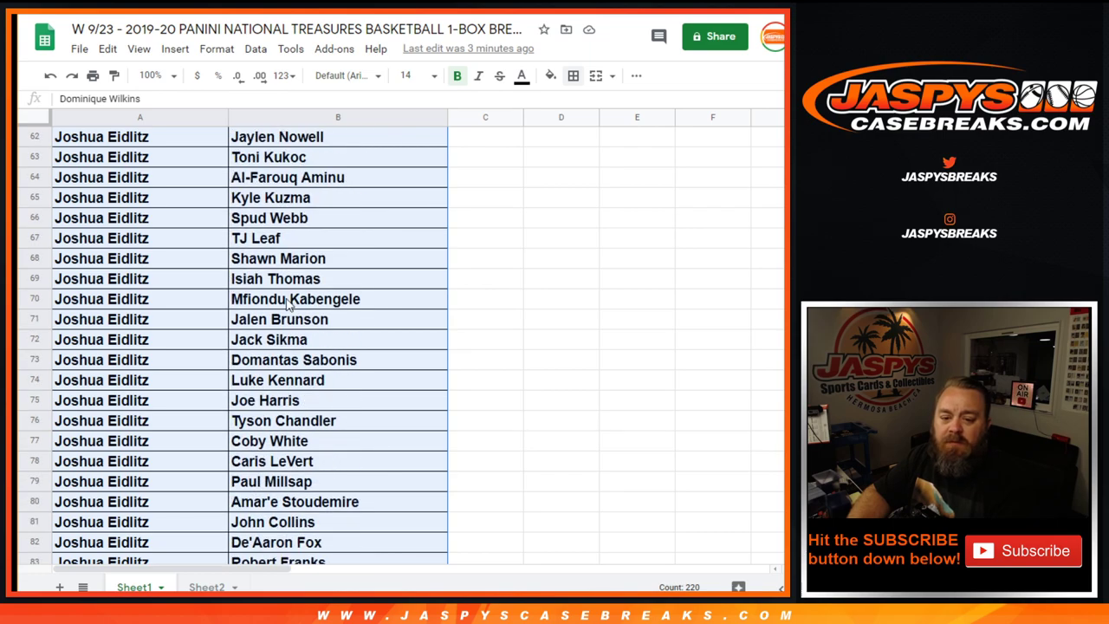
scroll(288, 300, down, 2)
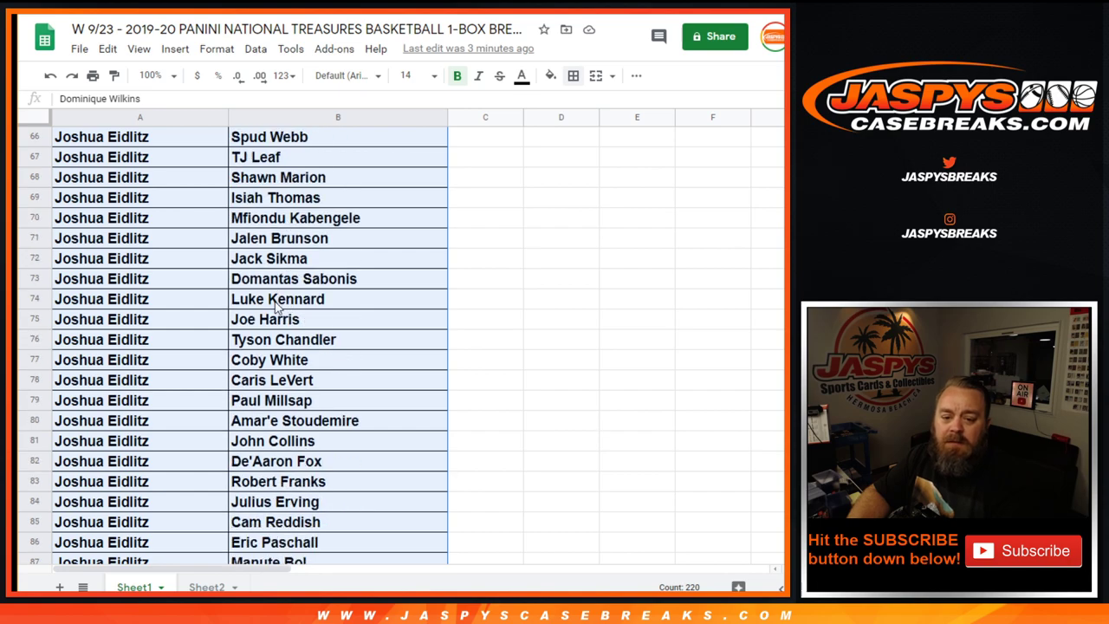
scroll(277, 305, down, 1)
scroll(283, 323, down, 2)
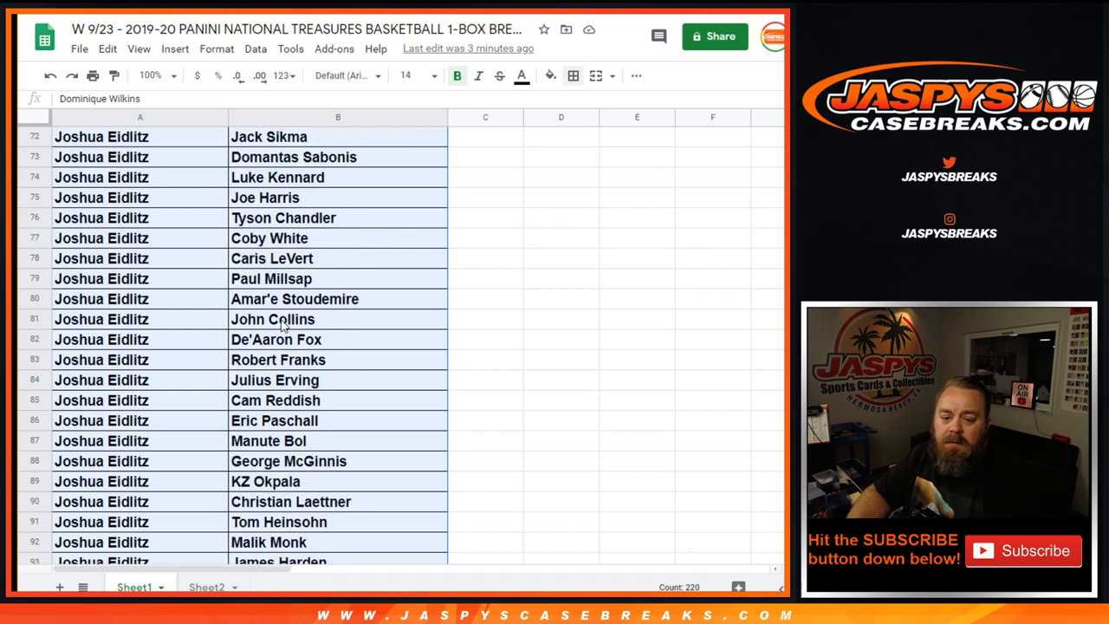
scroll(281, 320, down, 1)
scroll(274, 309, down, 1)
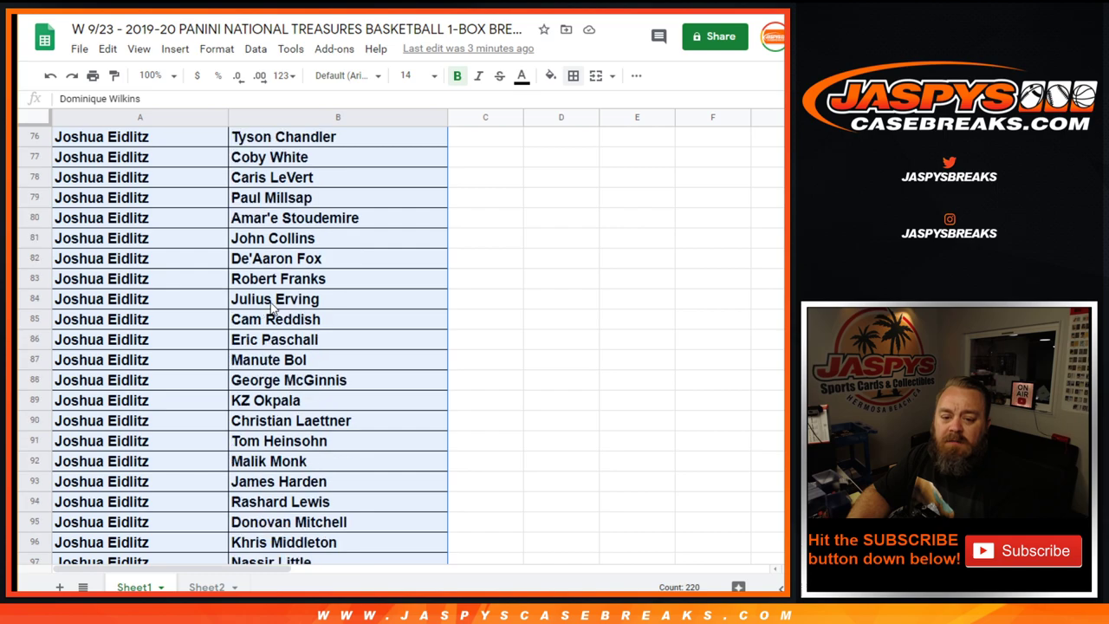
scroll(266, 301, down, 2)
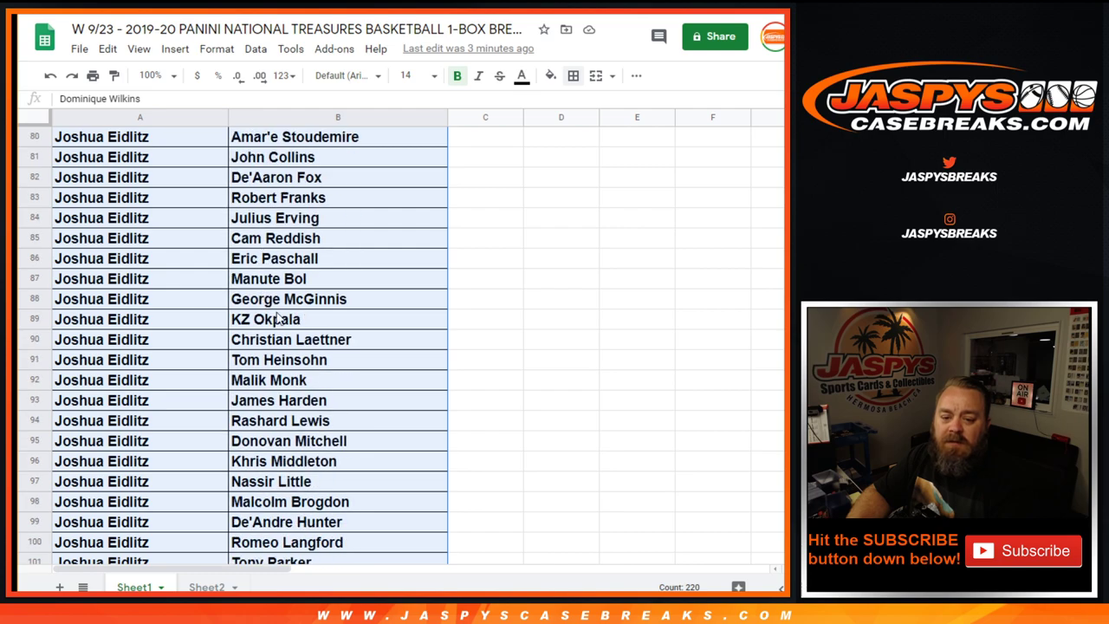
scroll(277, 317, down, 1)
scroll(282, 322, down, 3)
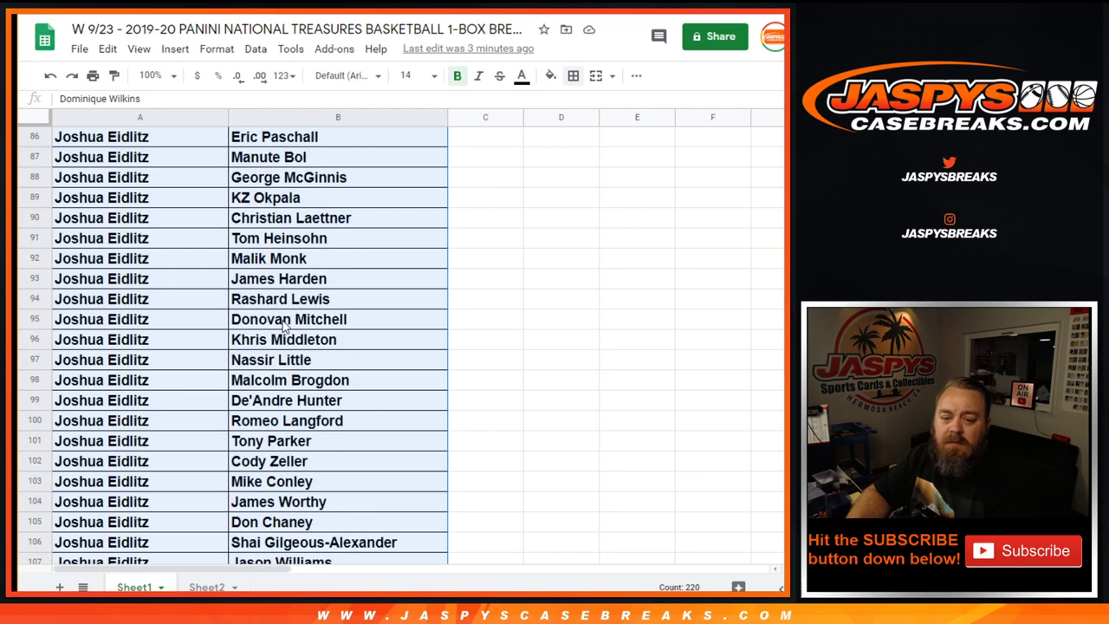
scroll(261, 288, down, 1)
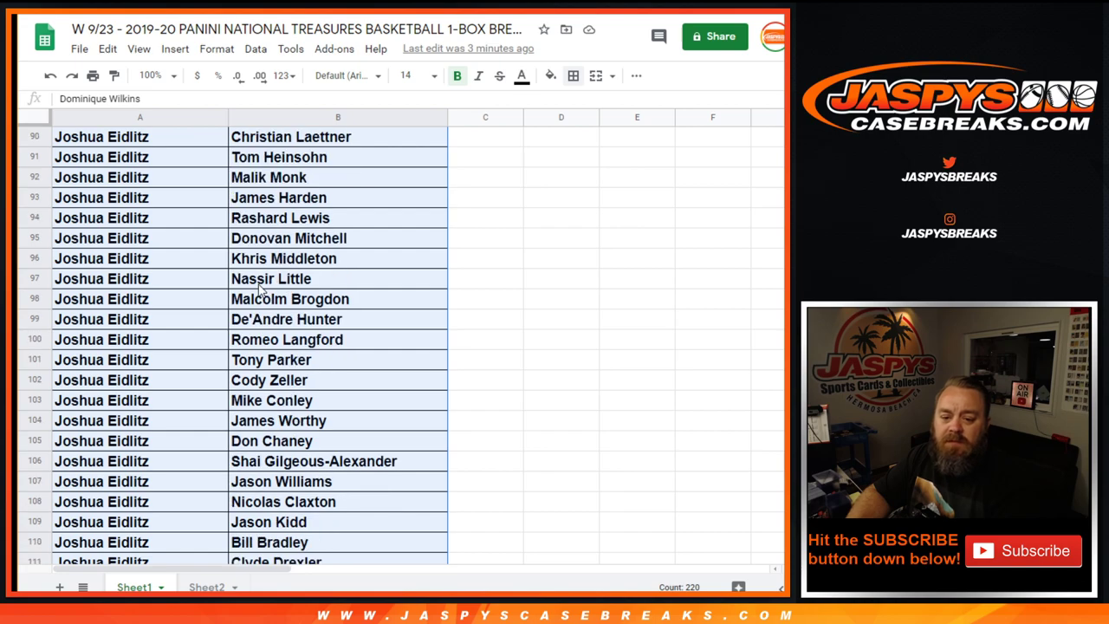
scroll(261, 288, down, 1)
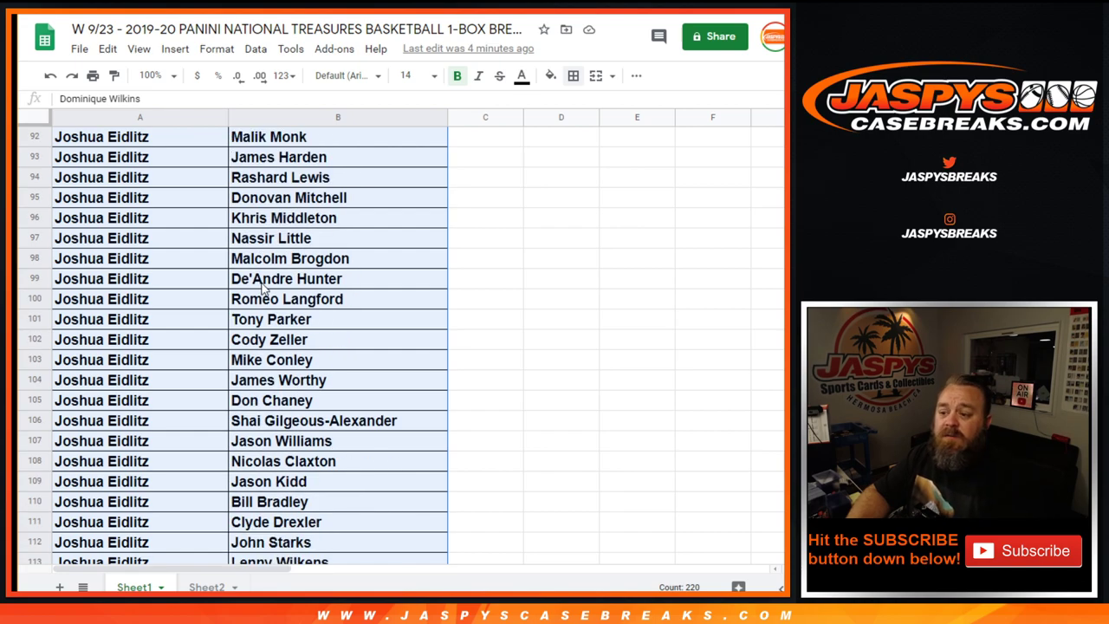
scroll(268, 289, down, 3)
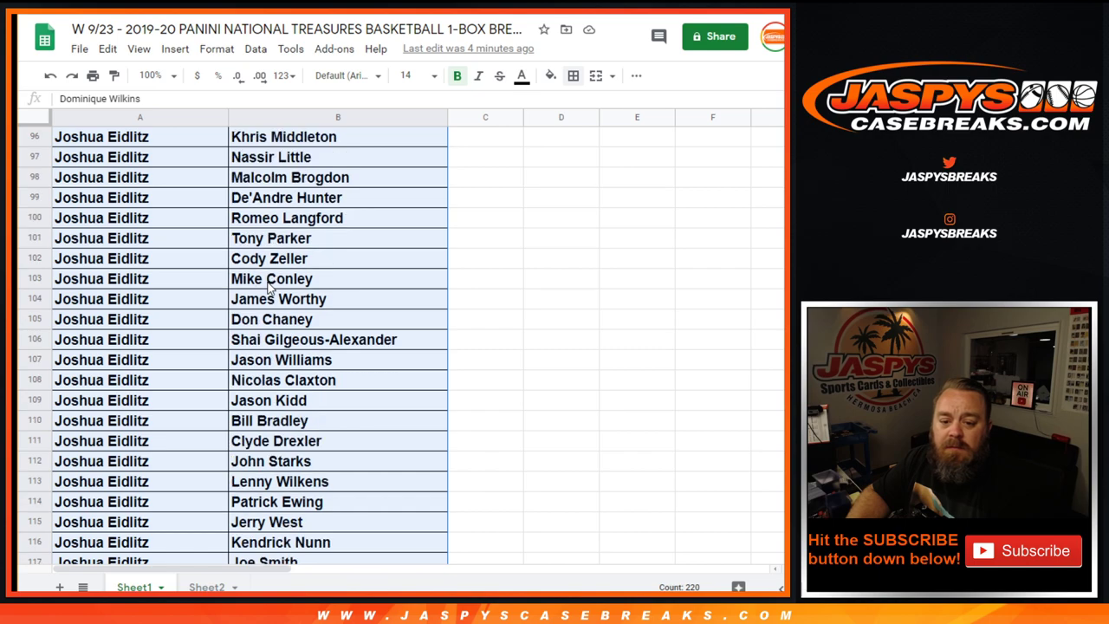
scroll(277, 299, down, 3)
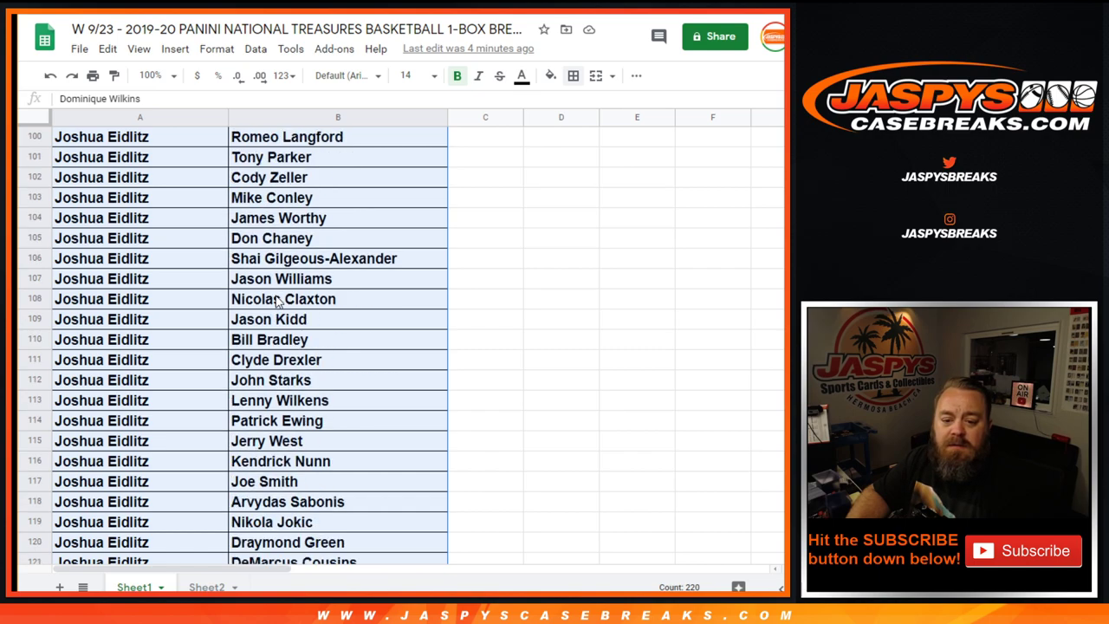
scroll(270, 299, down, 2)
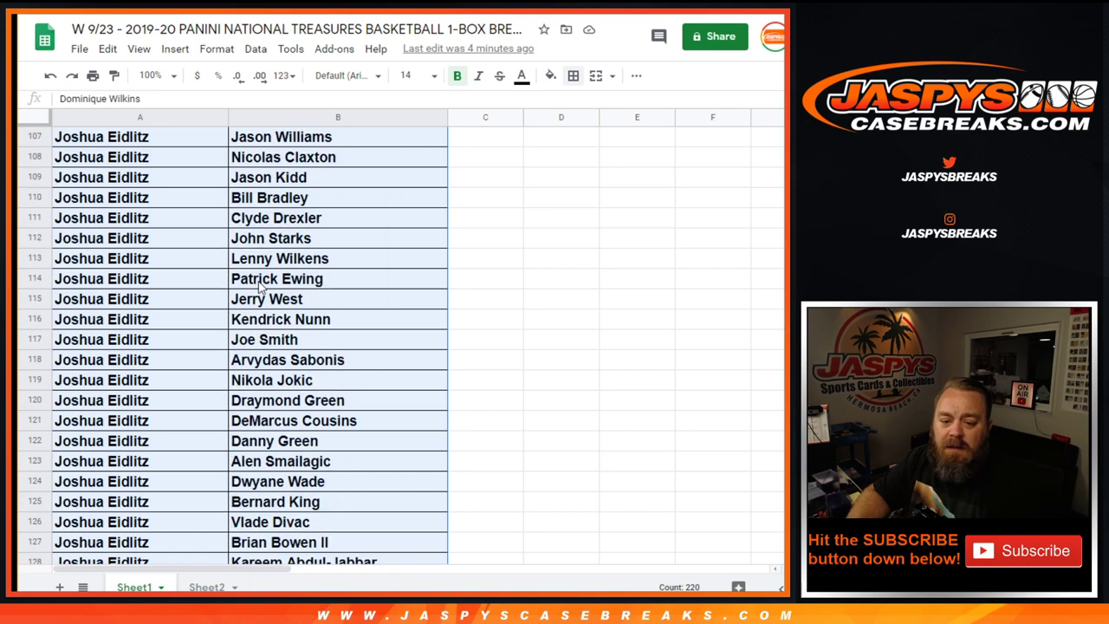
scroll(260, 288, down, 1)
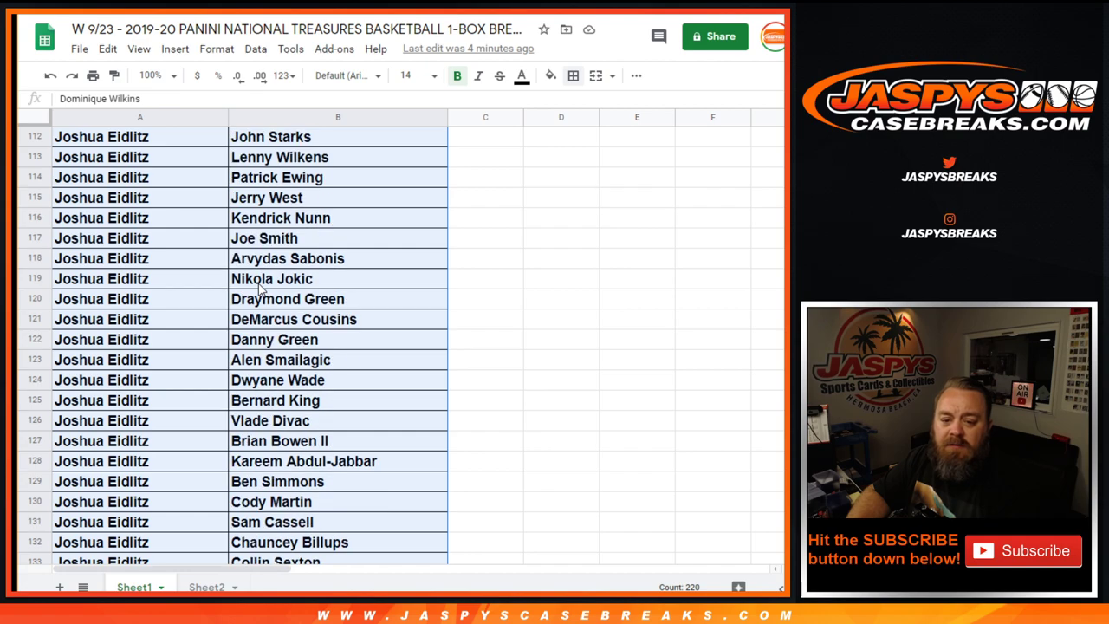
scroll(260, 289, down, 1)
scroll(279, 323, down, 5)
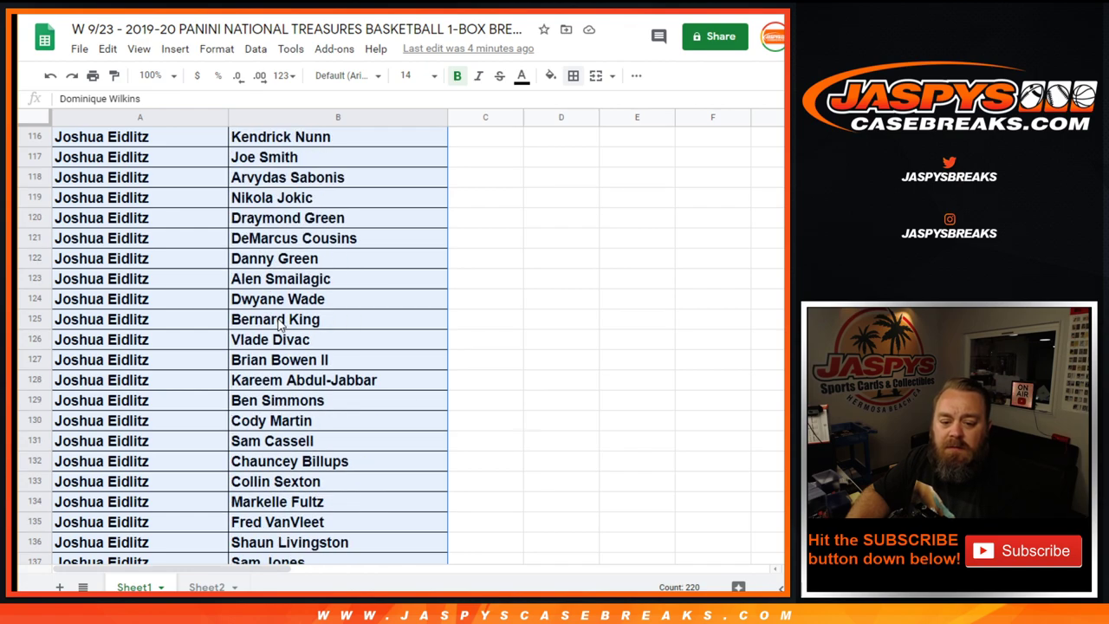
scroll(279, 323, down, 1)
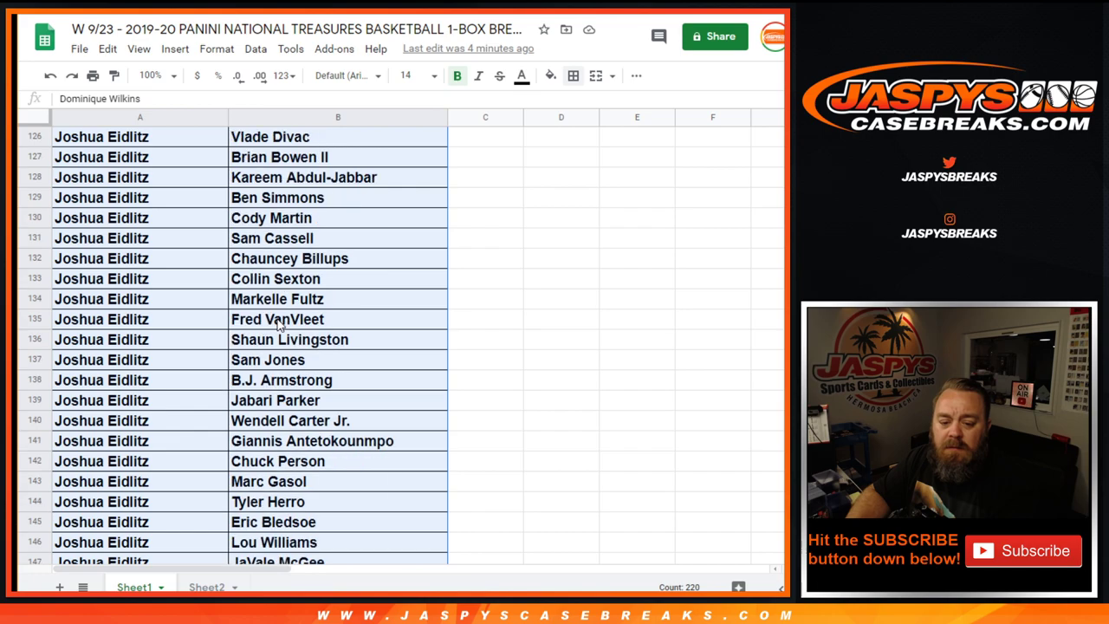
scroll(273, 515, down, 1)
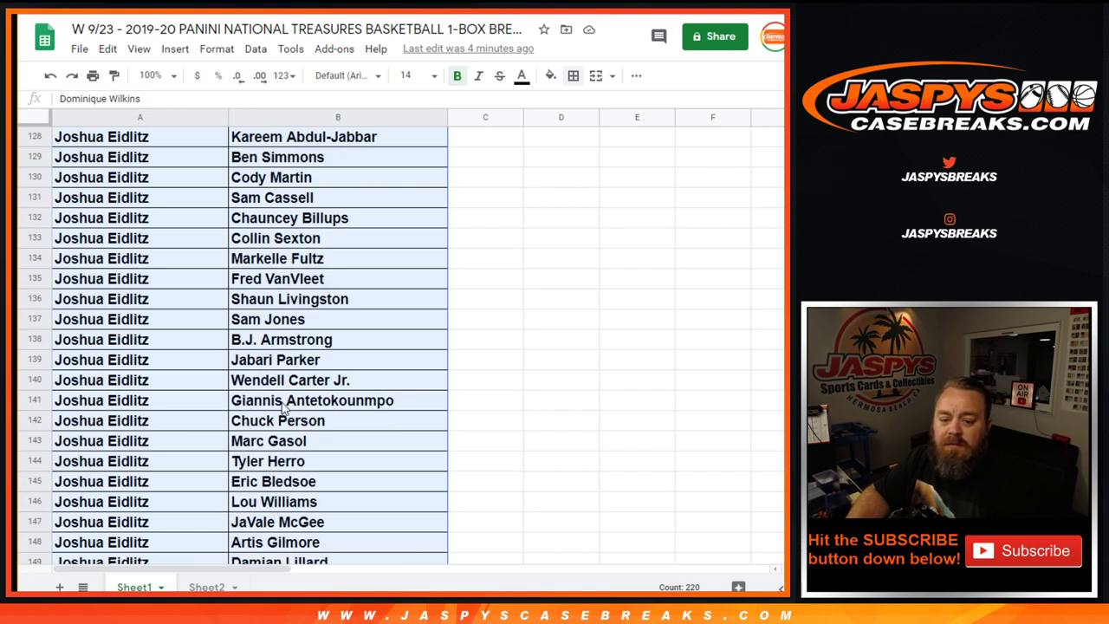
scroll(282, 409, down, 3)
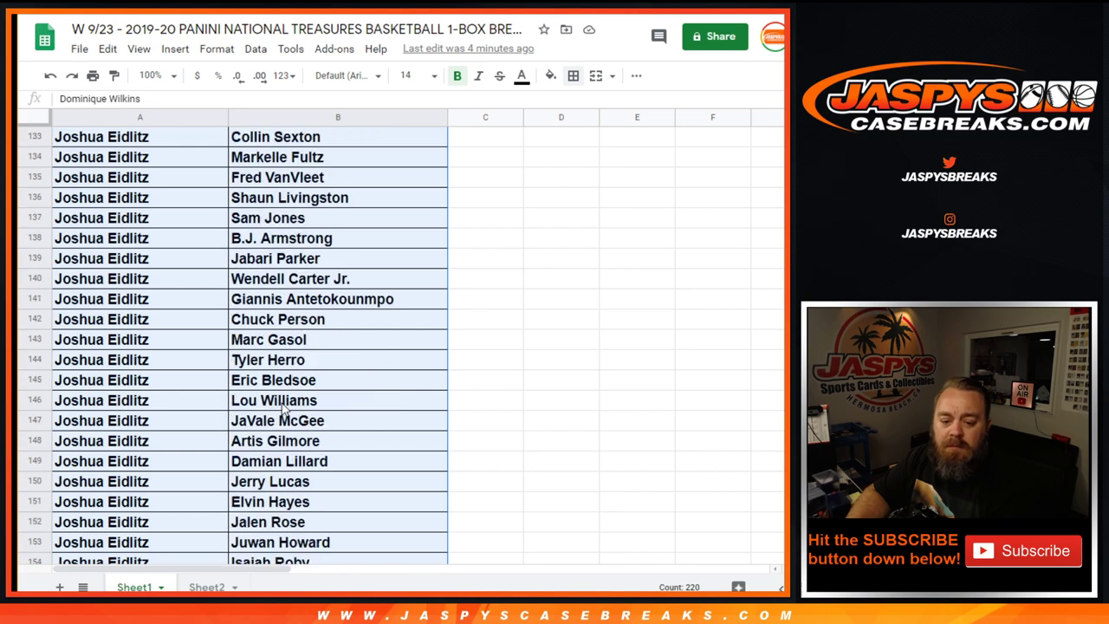
scroll(282, 409, down, 1)
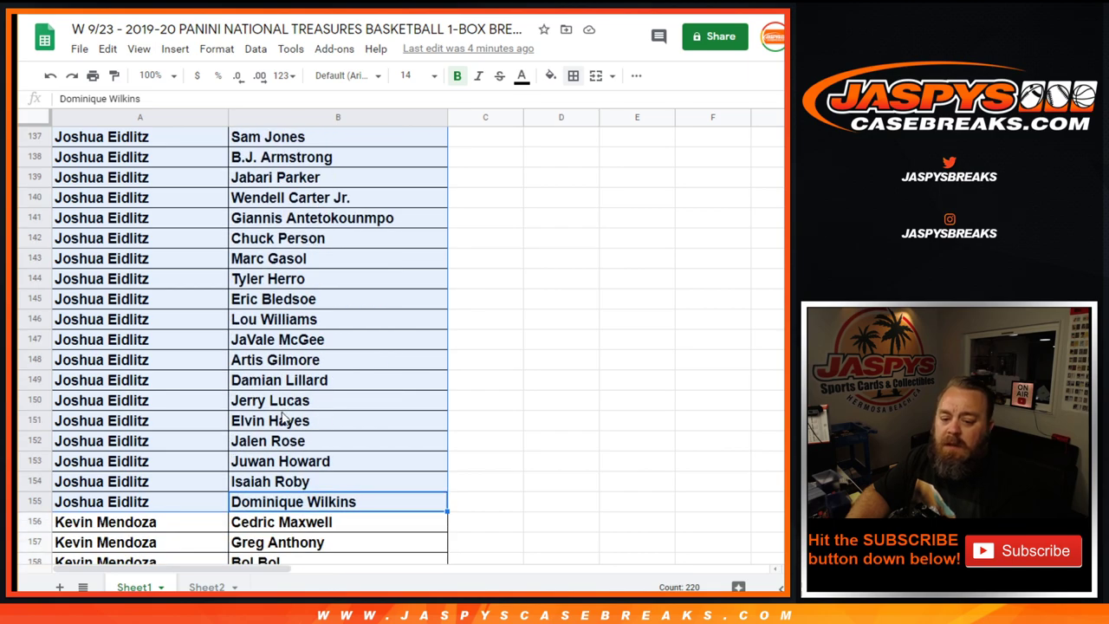
Review the two participant blocks above row 46 by selecting them one at a time: rows 41 to 45 and rows 31 to 40
scroll(271, 501, up, 20)
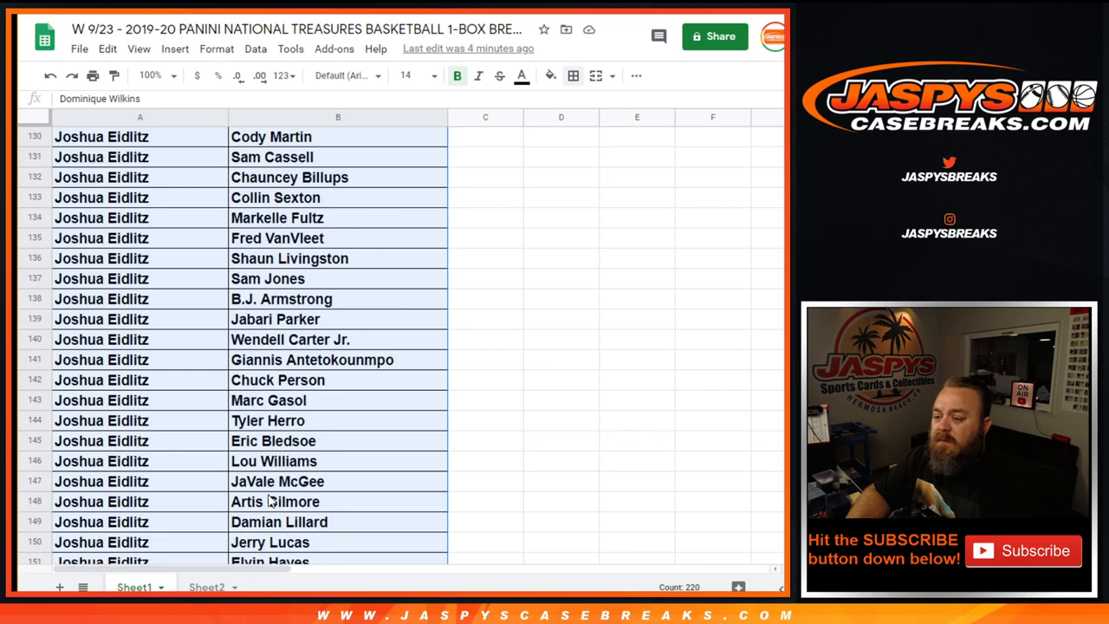
scroll(271, 501, up, 18)
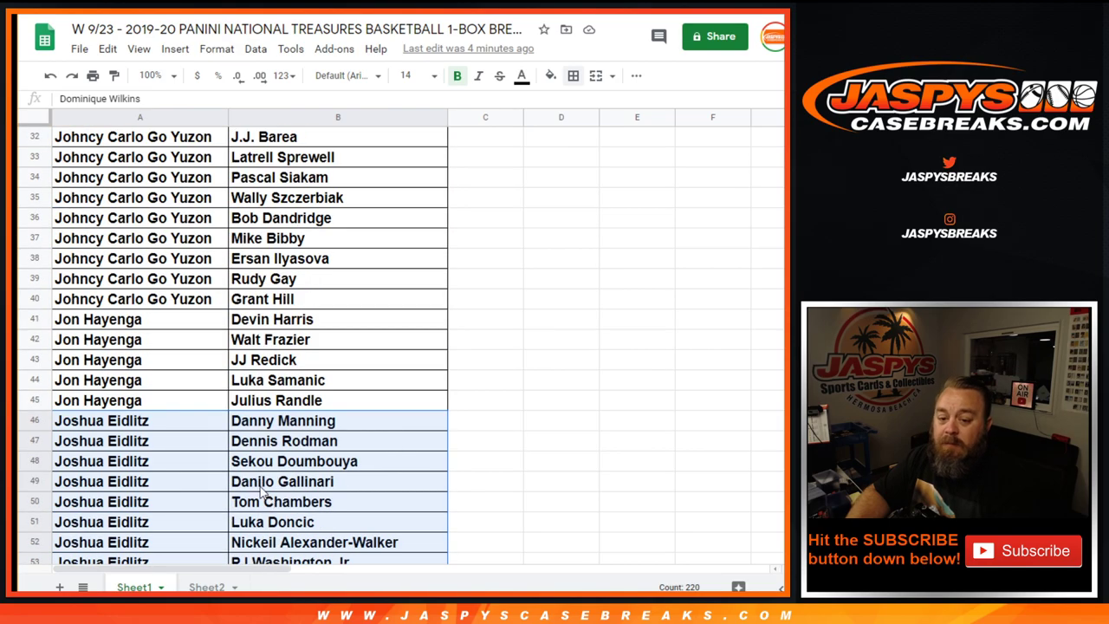
scroll(265, 498, up, 2)
drag(173, 421, 303, 511)
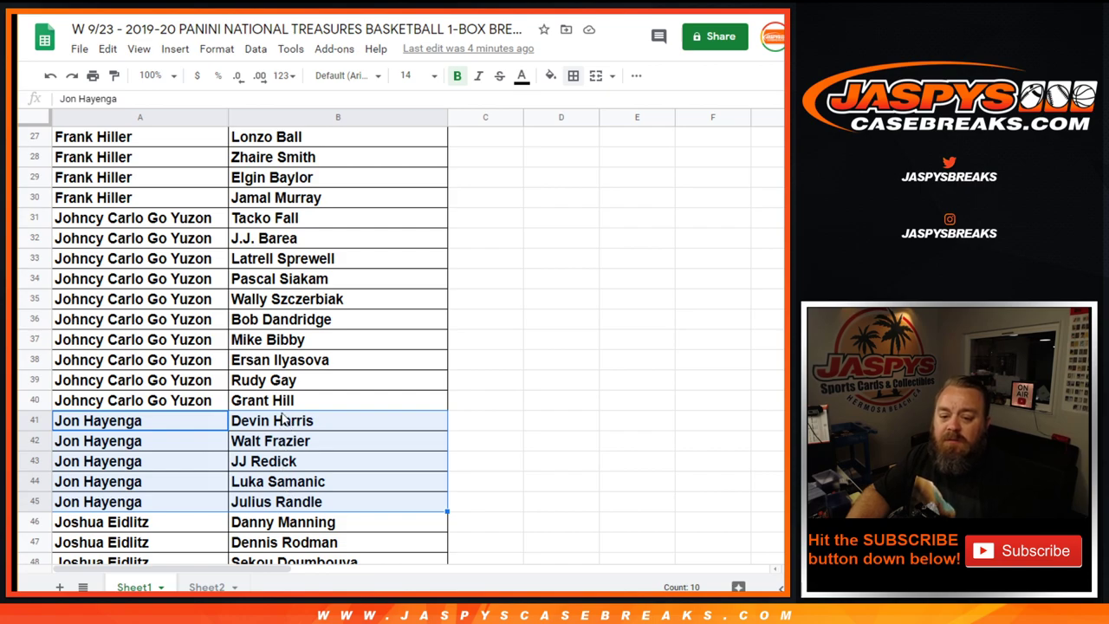
drag(152, 220, 293, 403)
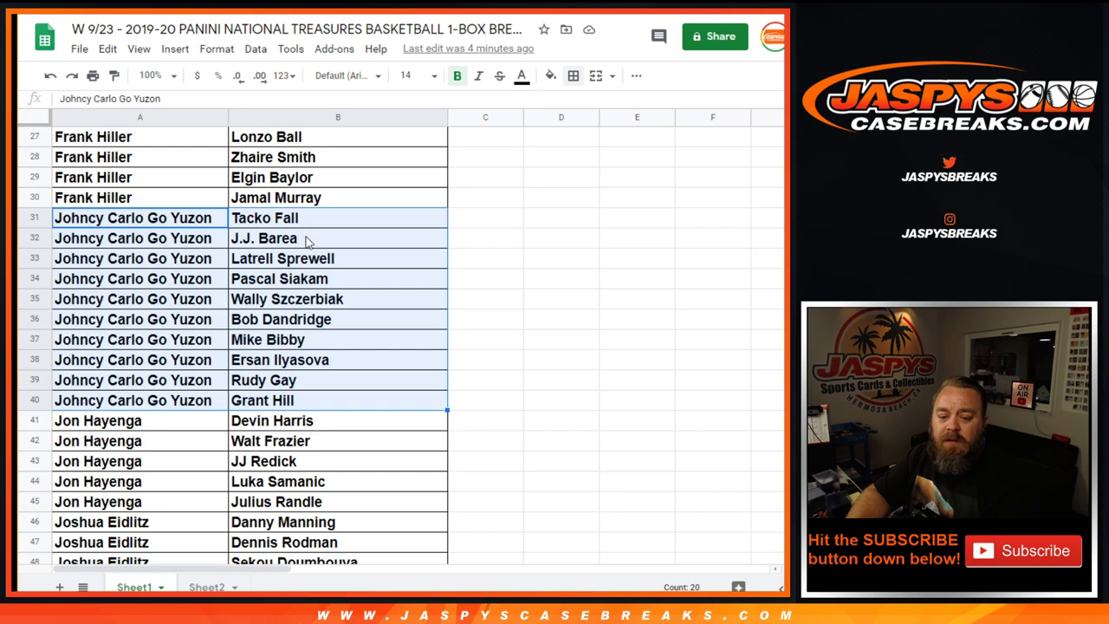
scroll(298, 413, up, 5)
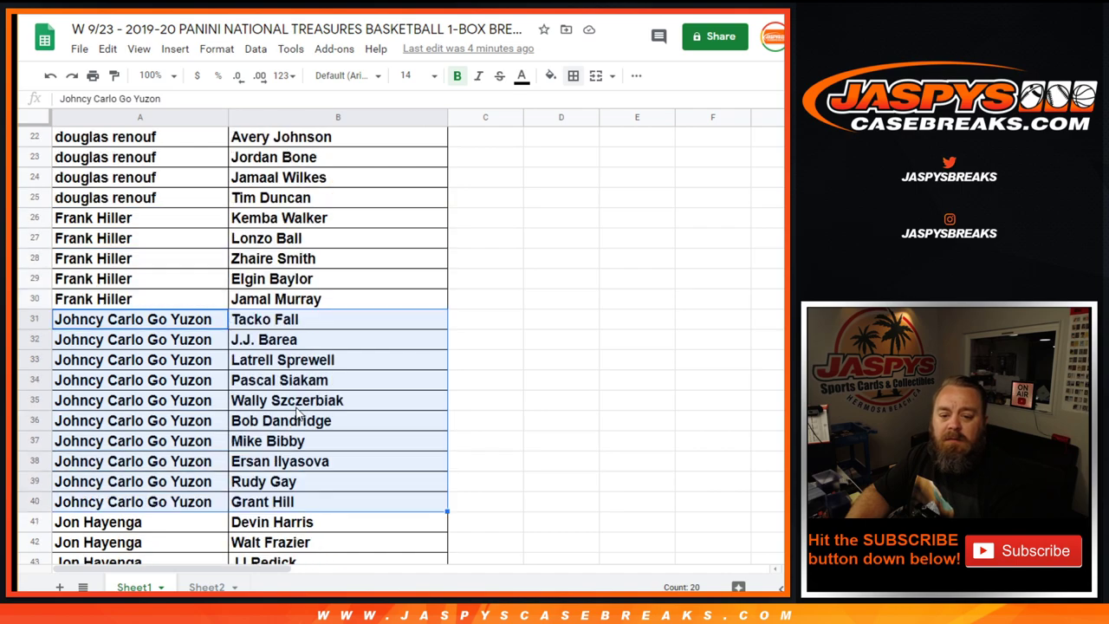
Review three participant blocks by selecting them one at a time, moving upward: rows 26 to 30, 21 to 25 and 16 to 20
drag(178, 327, 277, 397)
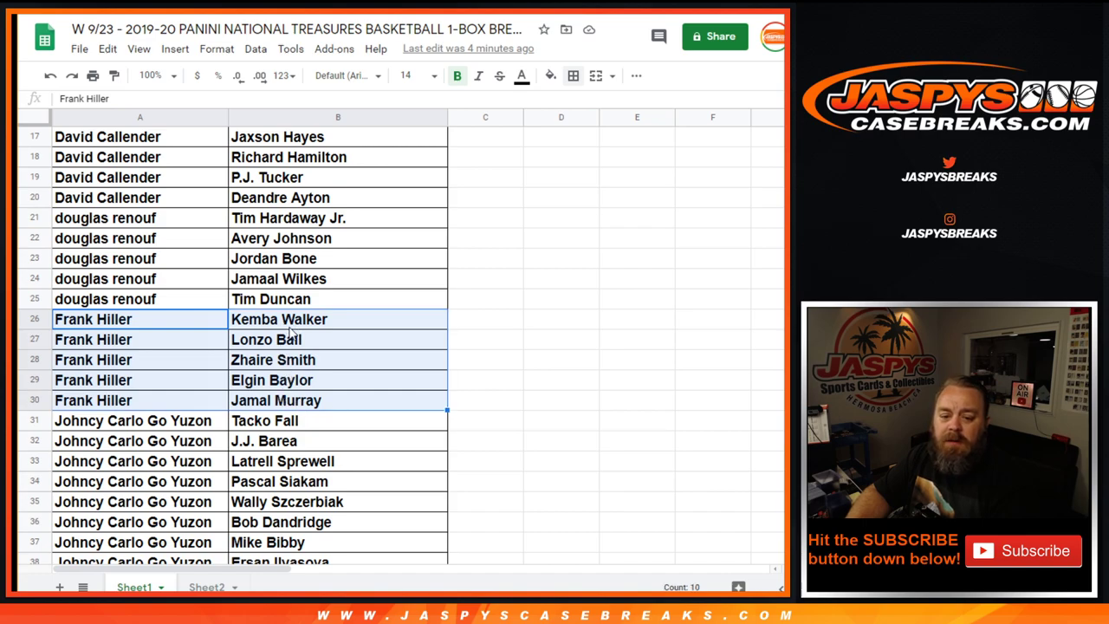
scroll(295, 329, up, 3)
drag(201, 327, 293, 404)
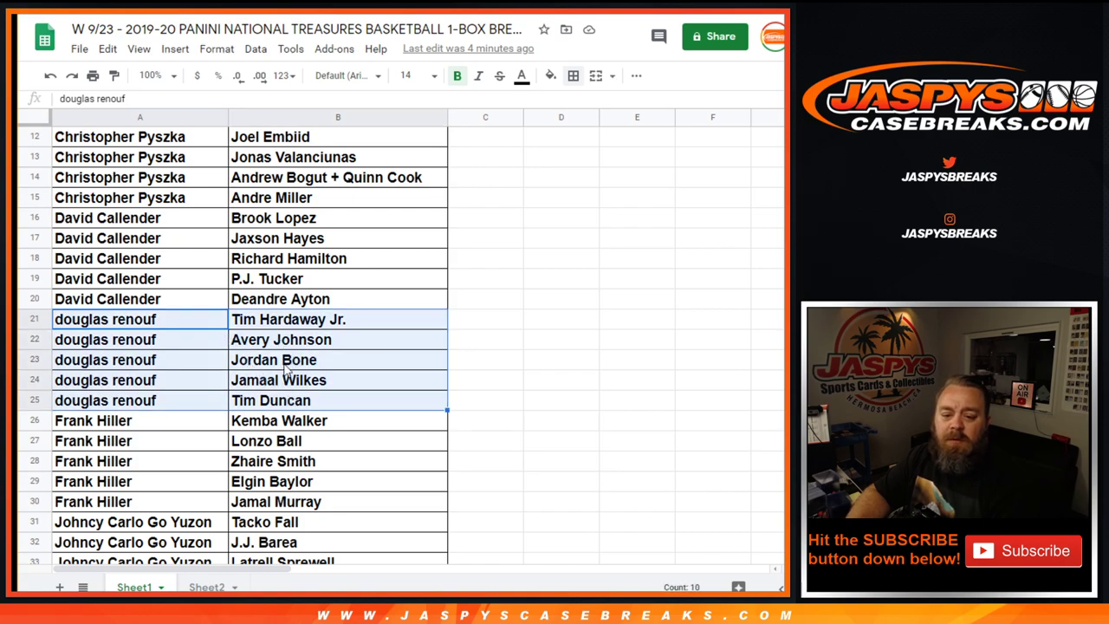
scroll(285, 363, up, 3)
drag(186, 324, 288, 401)
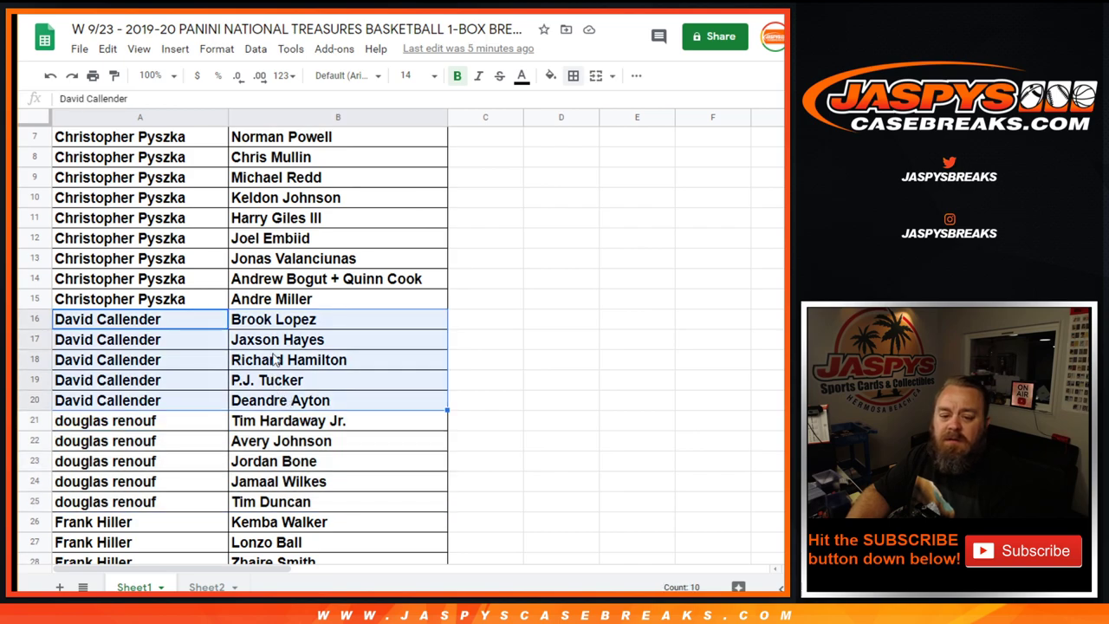
Review the first two participant blocks of the sheet by selecting rows 6 to 15, followed by rows 1 to 5
scroll(271, 342, up, 3)
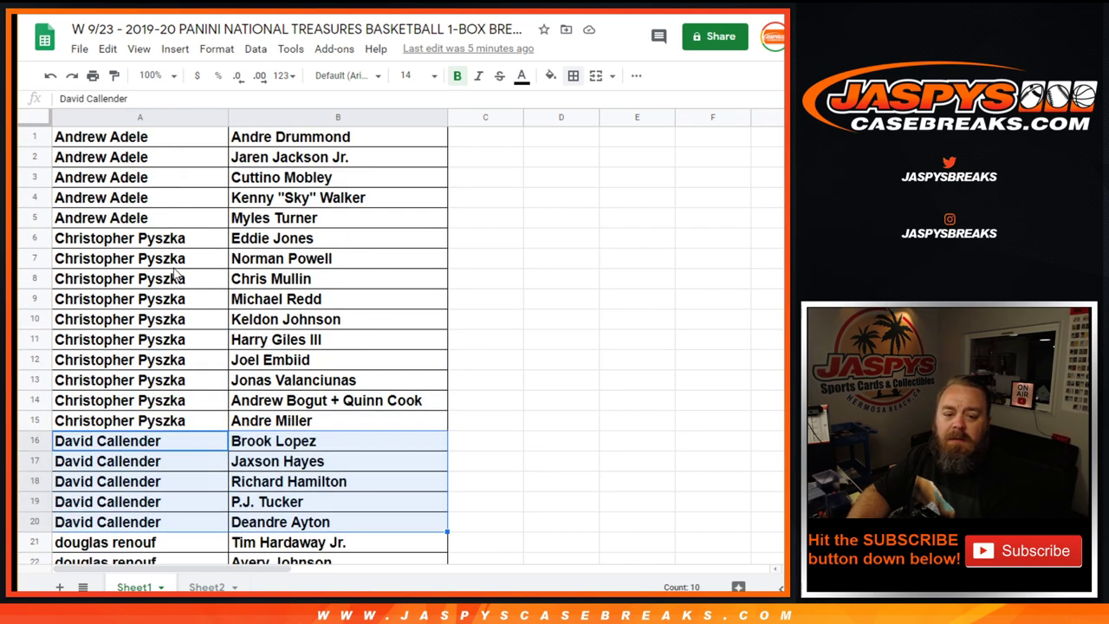
drag(173, 246, 303, 421)
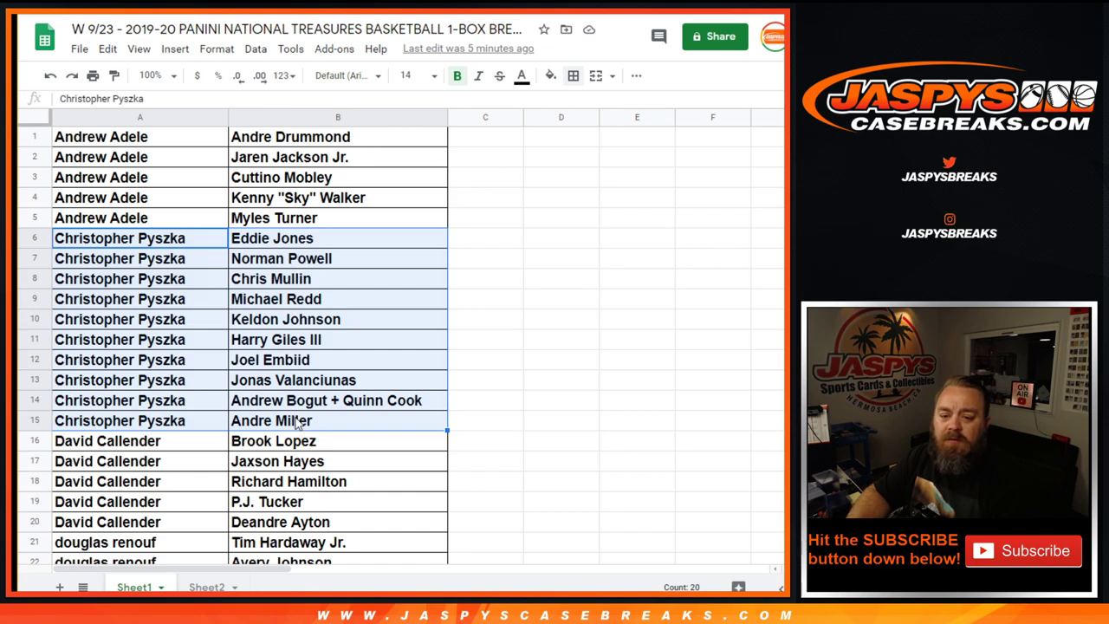
drag(182, 145, 314, 221)
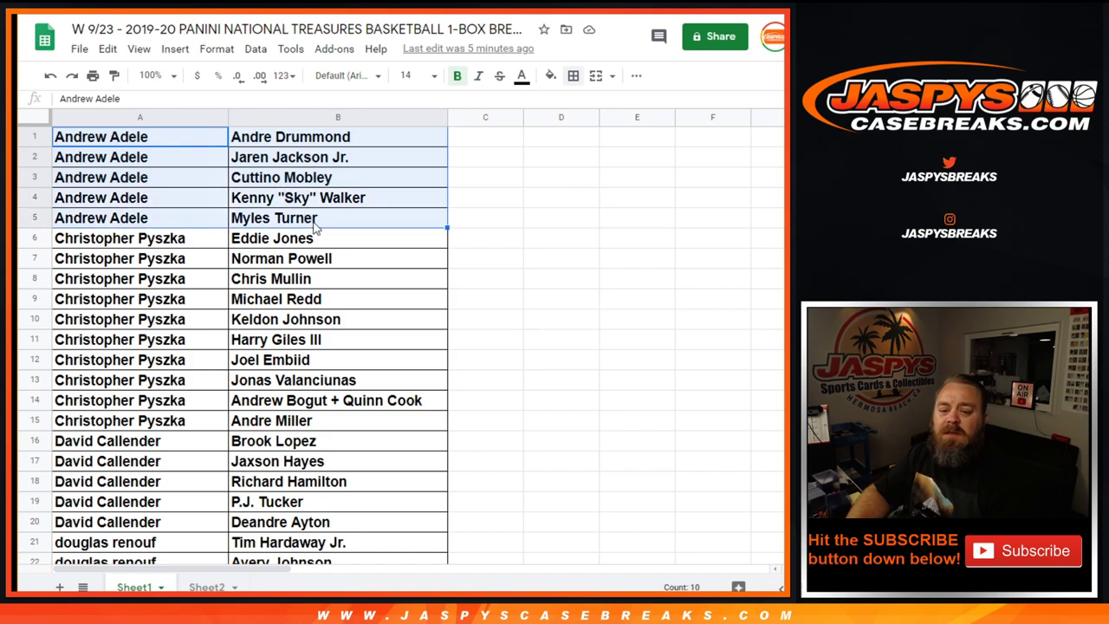